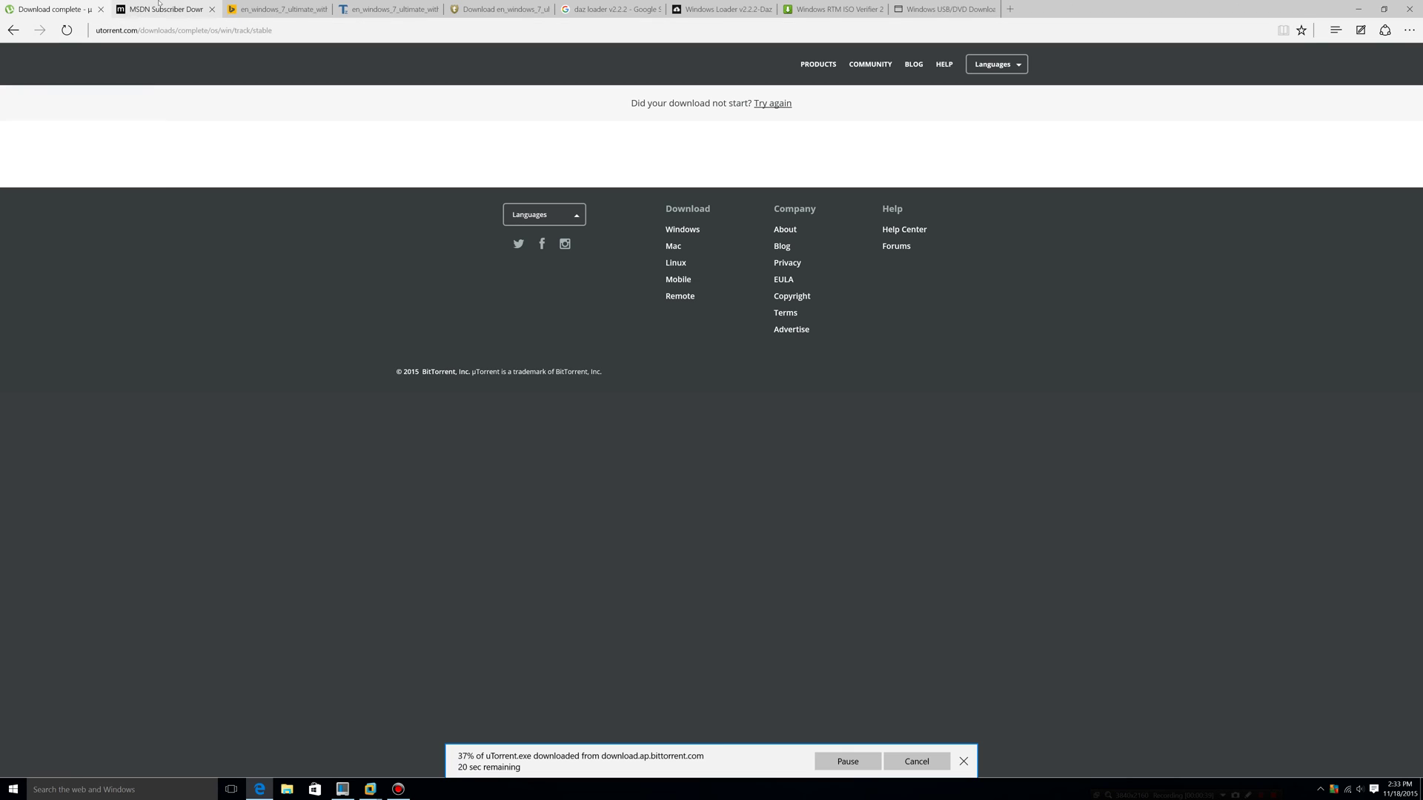
- Select the ISO file name of Windows 7 Ultimate with Service Pack 1 (x64) on the MSDN Subscriber Downloads page
{"action": "left_click", "coordinate": [164, 9]}
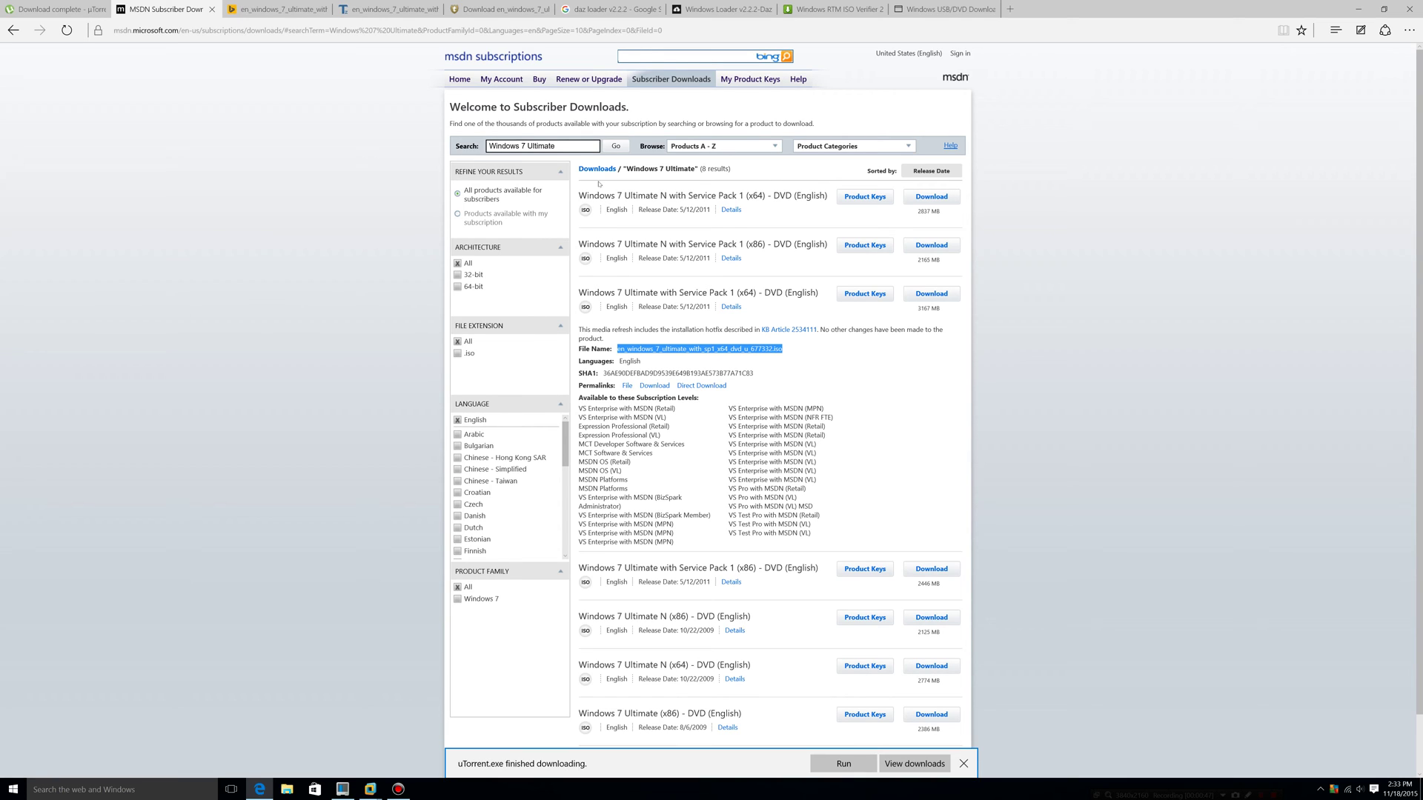
{"action": "left_click", "coordinate": [555, 146]}
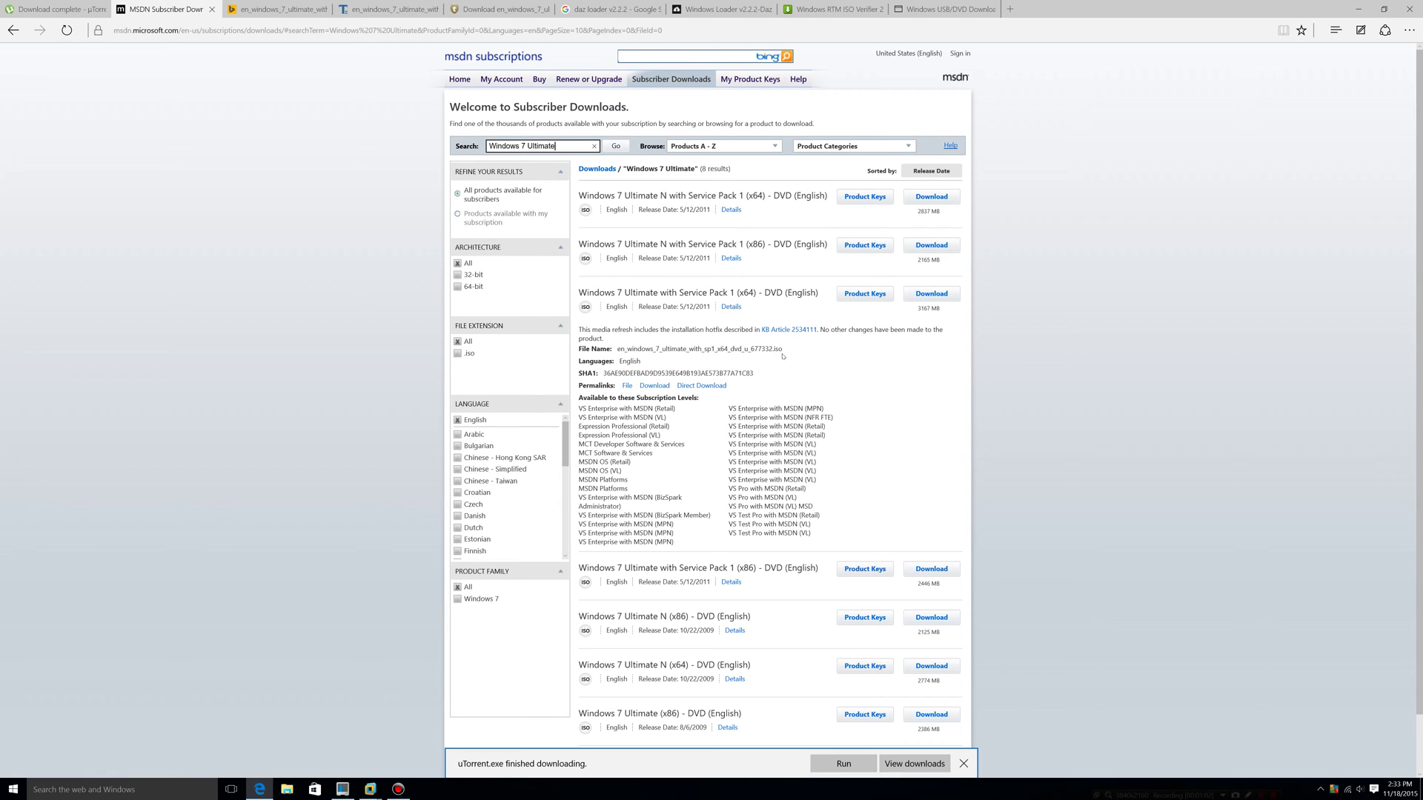
{"action": "left_click_drag", "start_coordinate": [780, 358], "coordinate": [621, 357]}
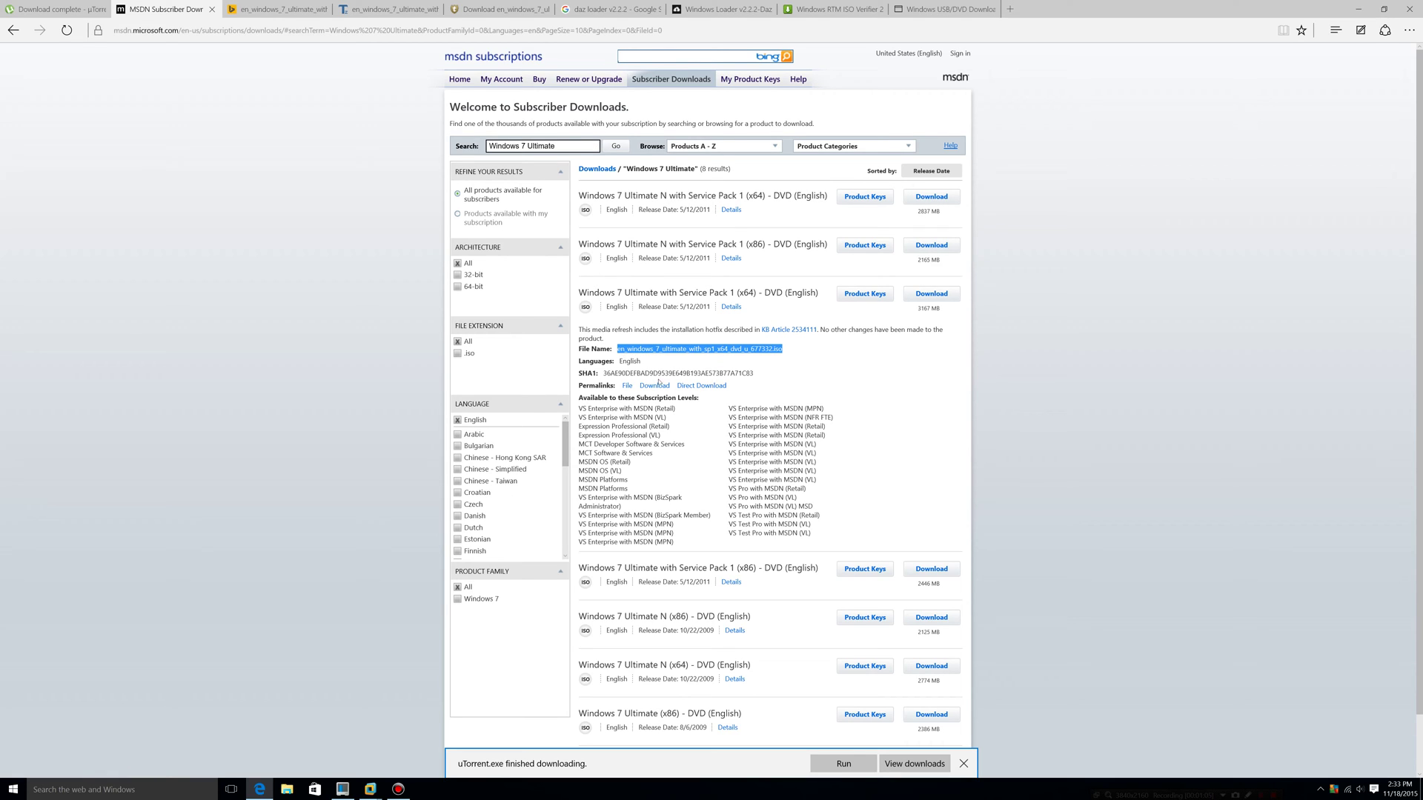
- Review the Bing results for the ISO file name and follow the Torrentz listing to its kat.cr page
{"action": "left_click", "coordinate": [278, 9]}
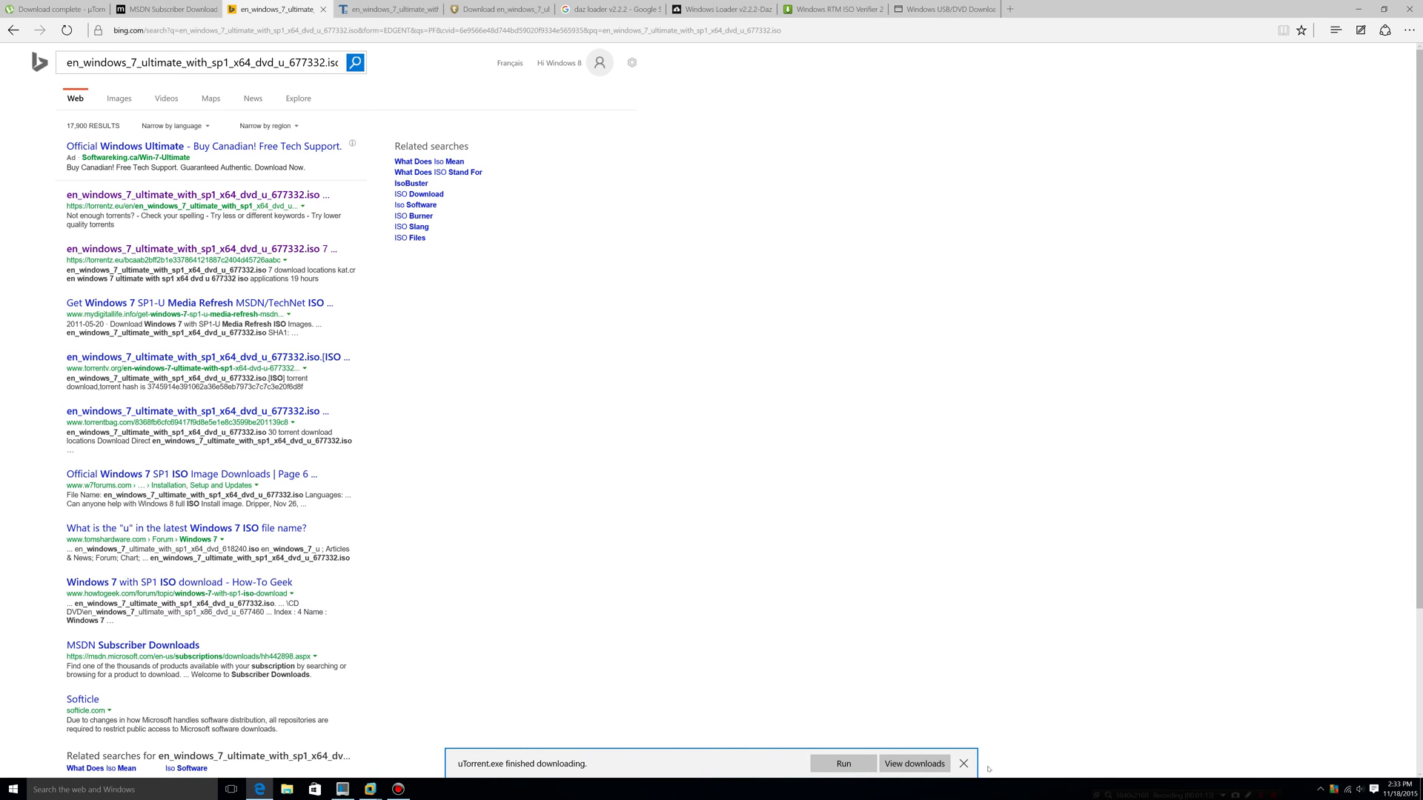
{"action": "left_click", "coordinate": [963, 764]}
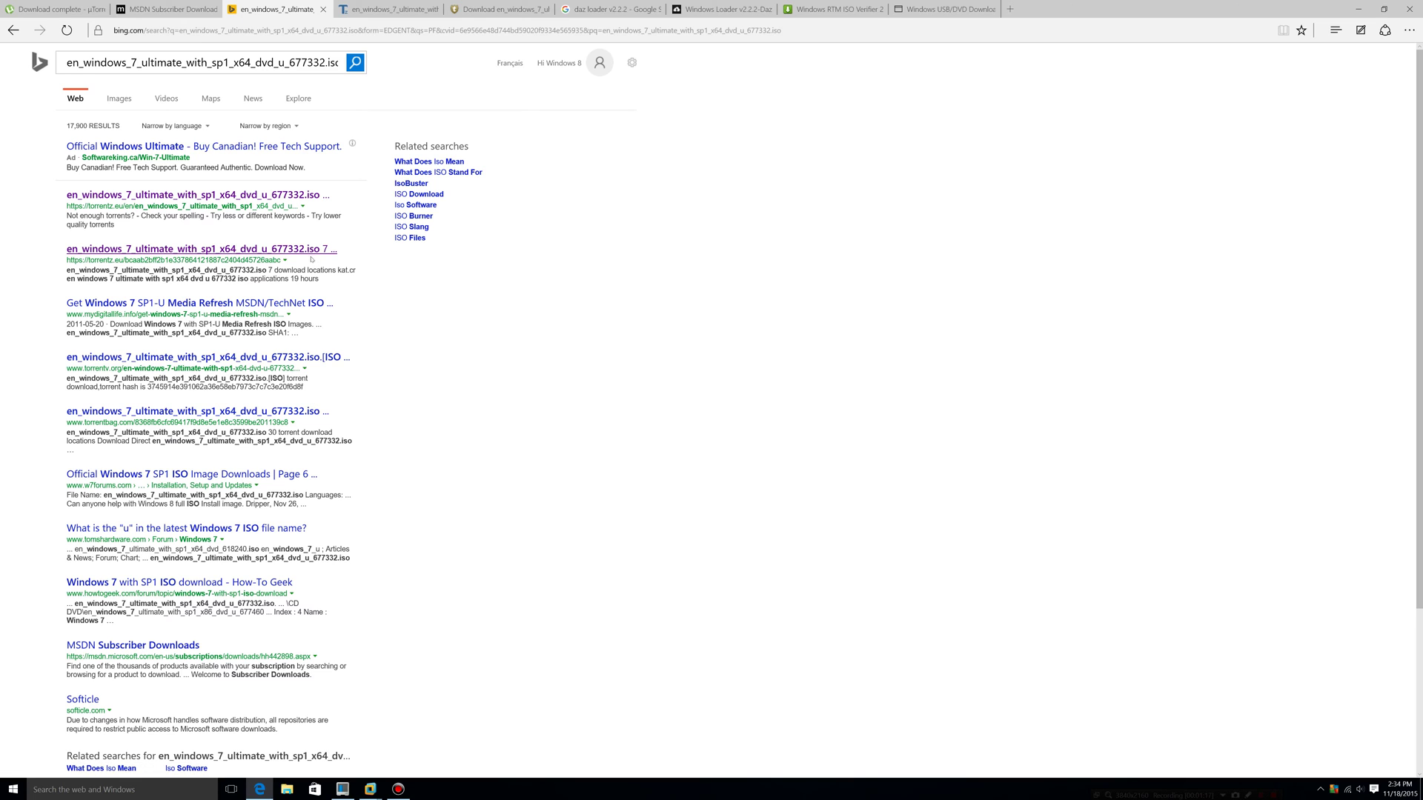
{"action": "left_click", "coordinate": [350, 10]}
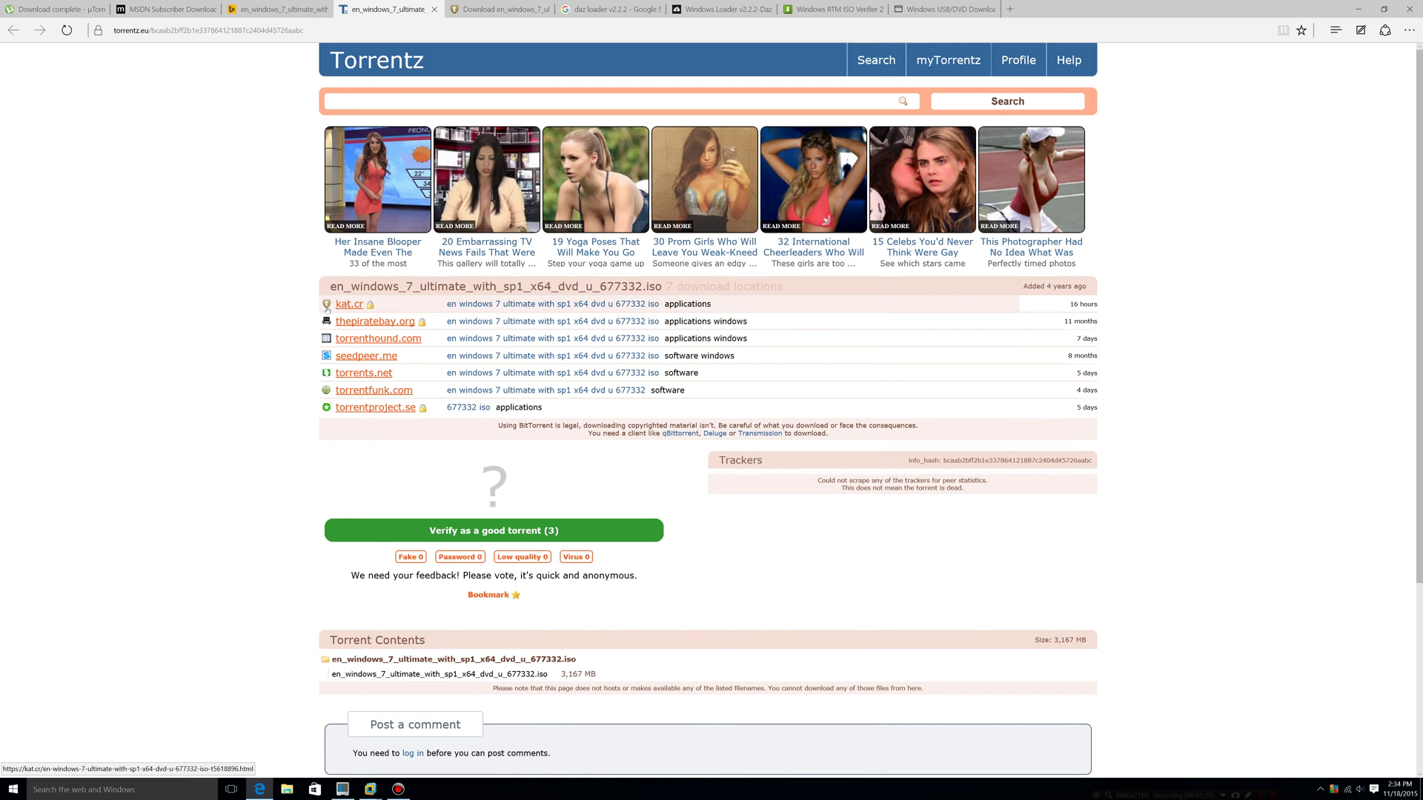
{"action": "left_click", "coordinate": [355, 305]}
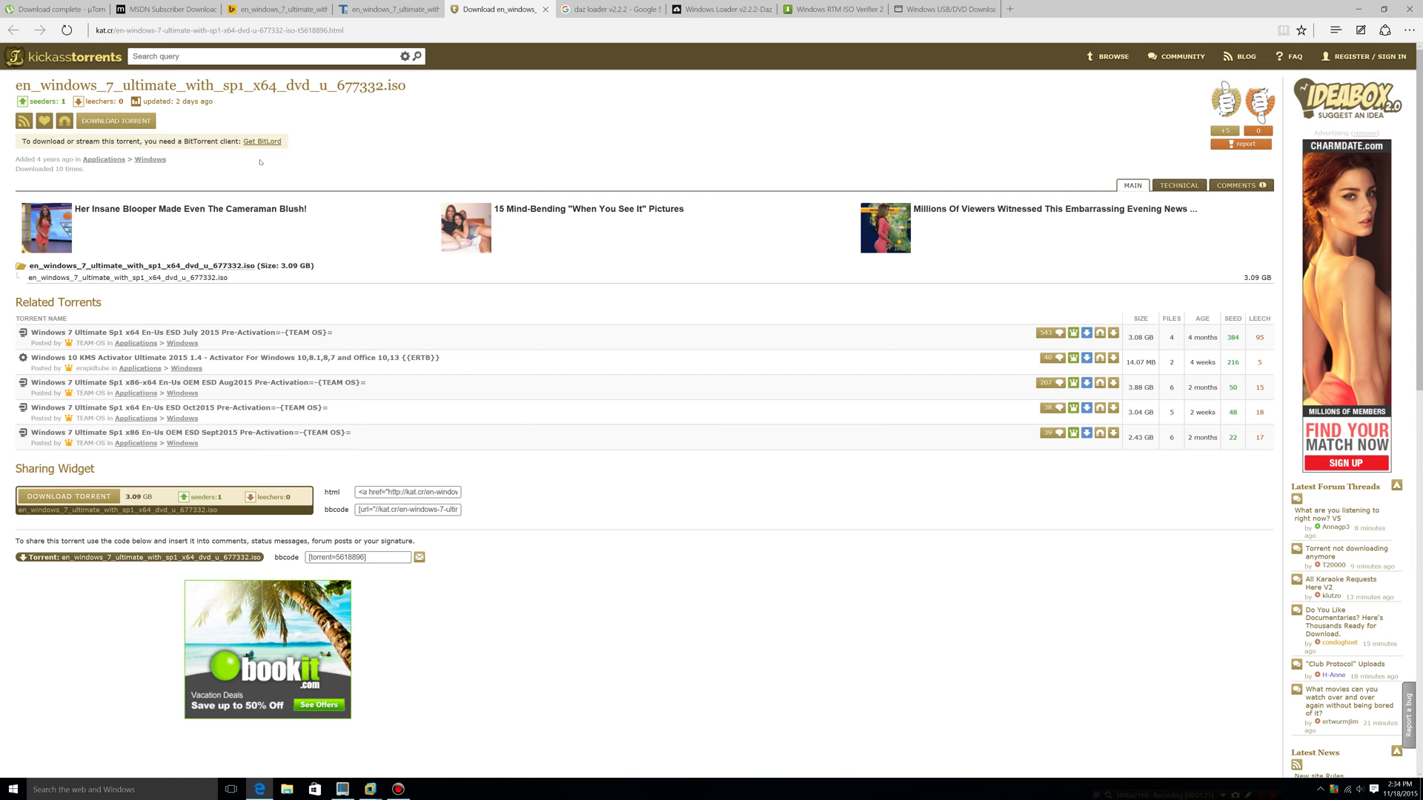
- Download the torrent for en_windows_7_ultimate_with_sp1_x64_dvd_u_677332.iso and add it to µTorrent with the default options
{"action": "left_click", "coordinate": [136, 123]}
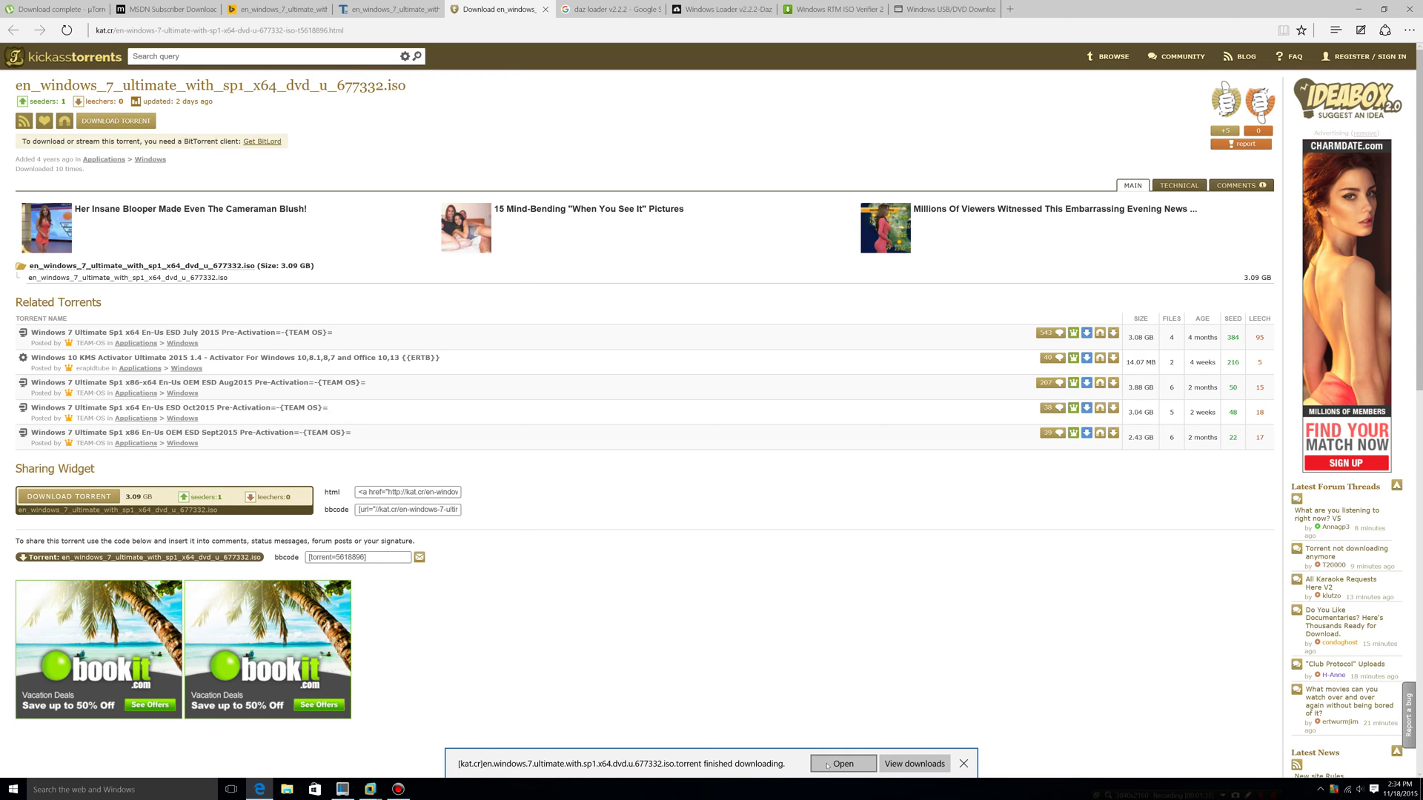
{"action": "left_click", "coordinate": [827, 765]}
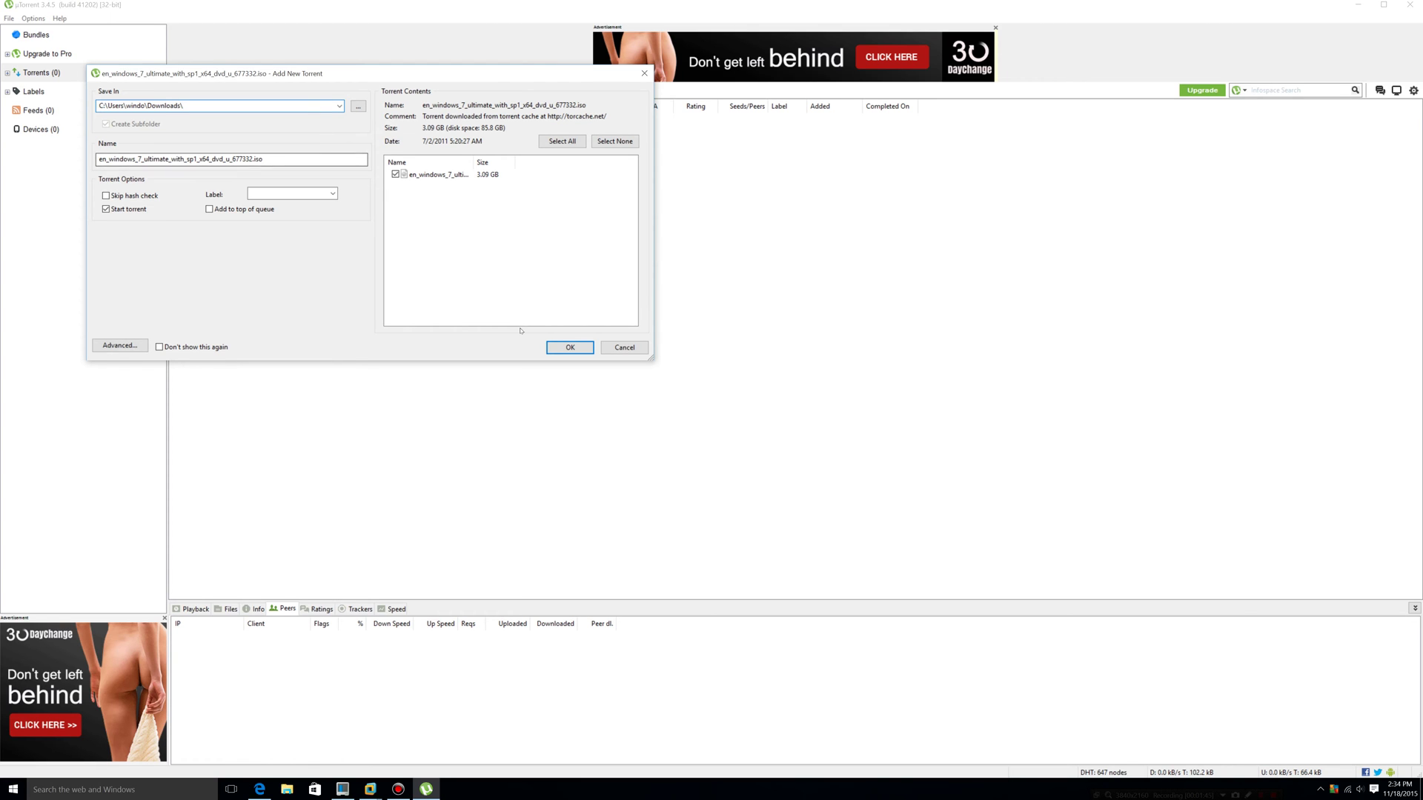
{"action": "left_click", "coordinate": [560, 346]}
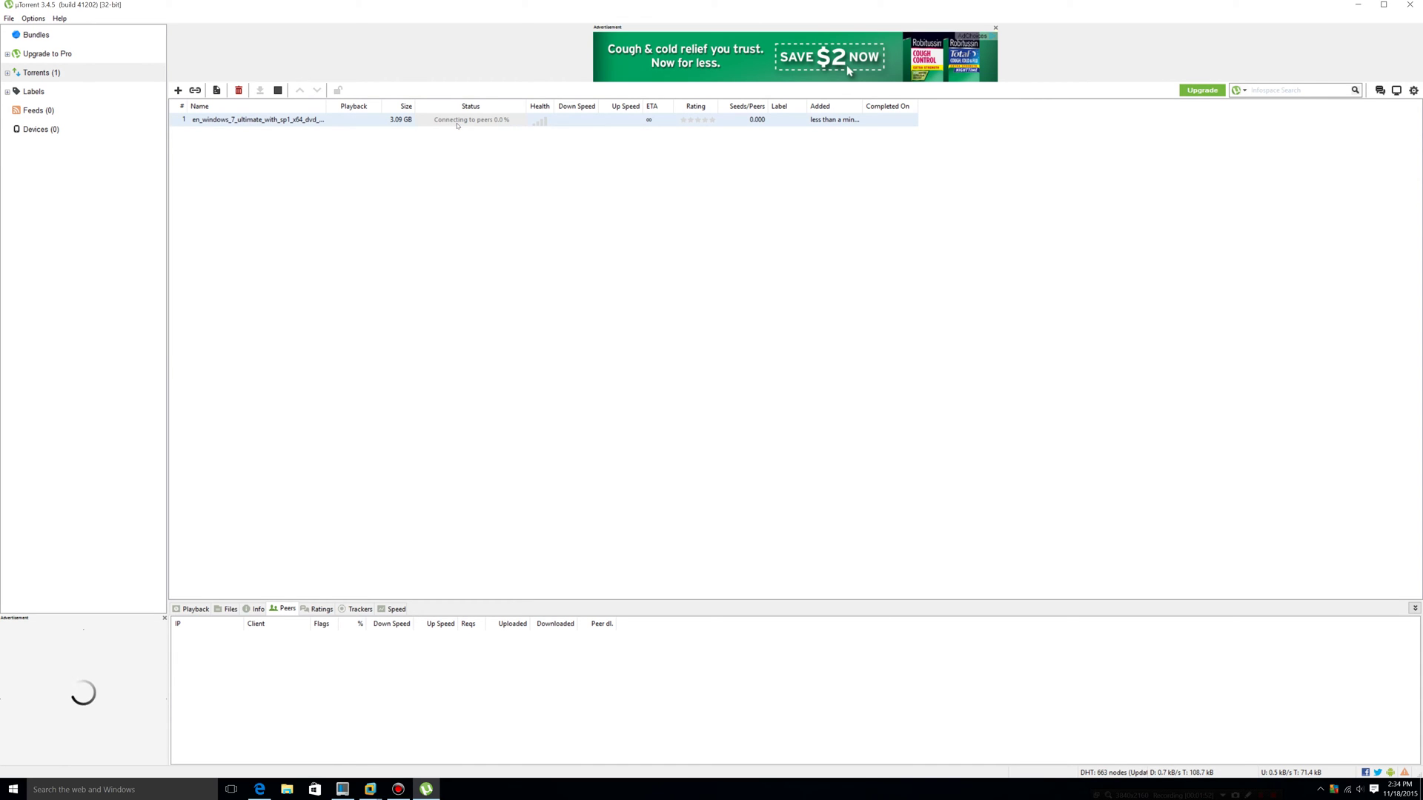
- Remove the Windows 7 torrent together with its downloaded data and close µTorrent
{"action": "right_click", "coordinate": [457, 123]}
{"action": "mouse_move", "coordinate": [508, 338]}
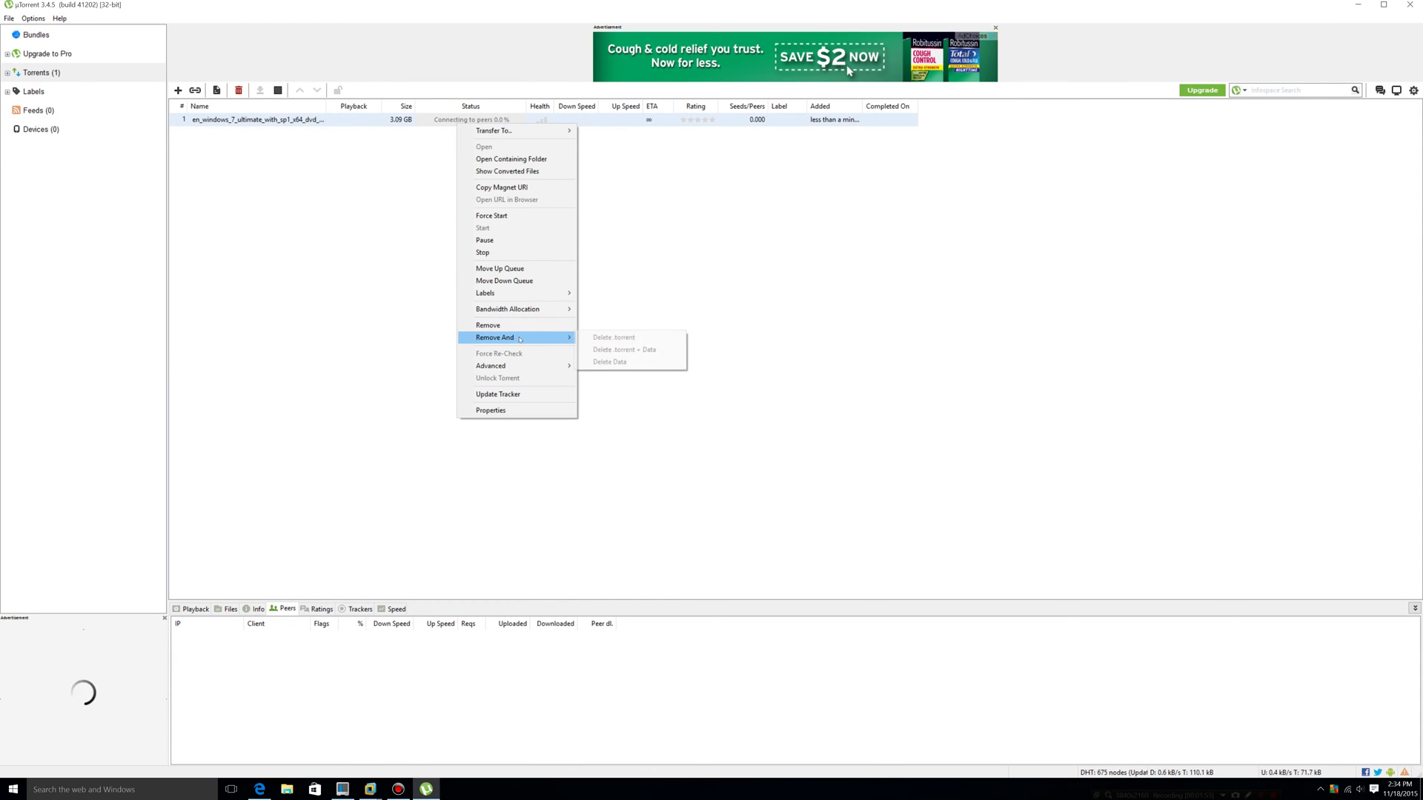
{"action": "left_click", "coordinate": [630, 350]}
{"action": "key", "text": "Return"}
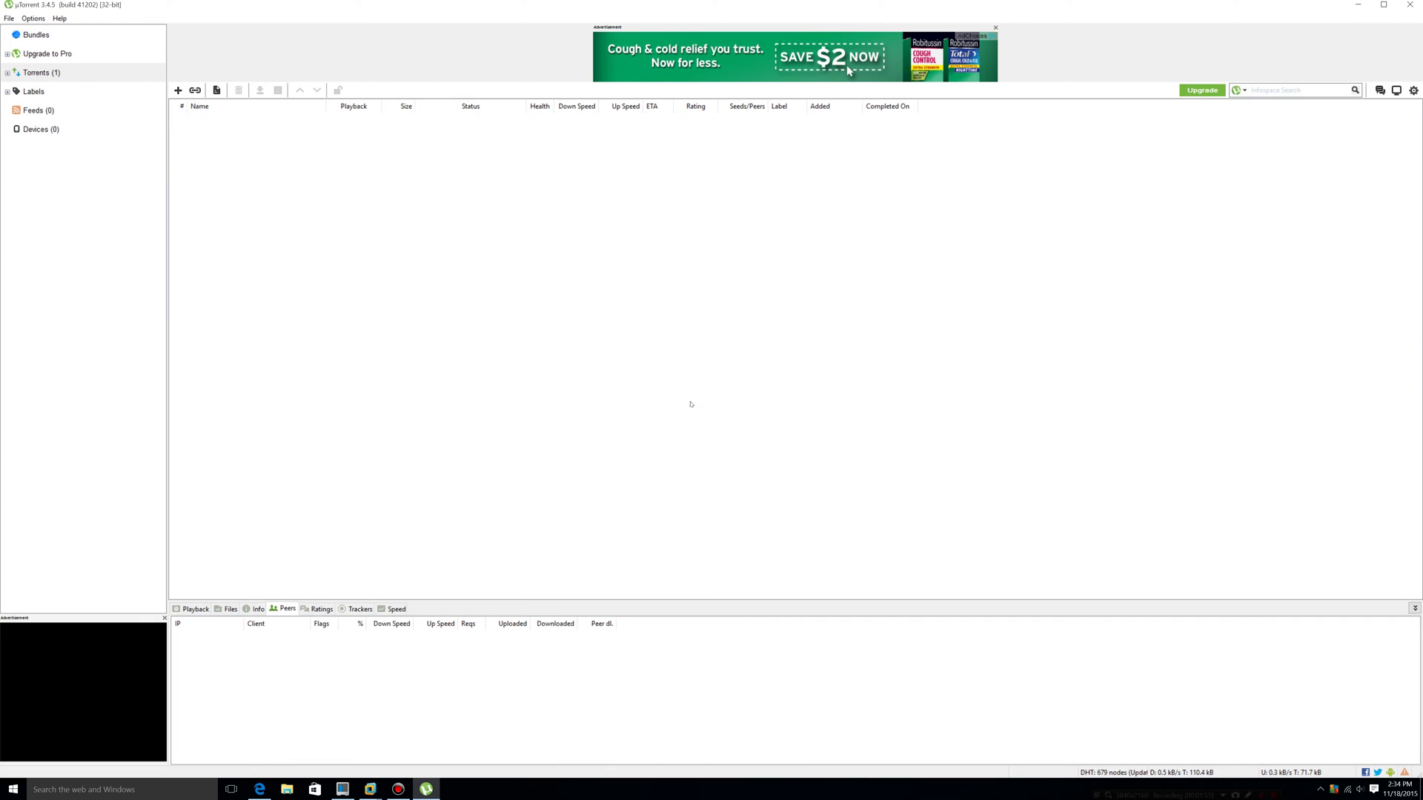
{"action": "left_click", "coordinate": [1410, 4]}
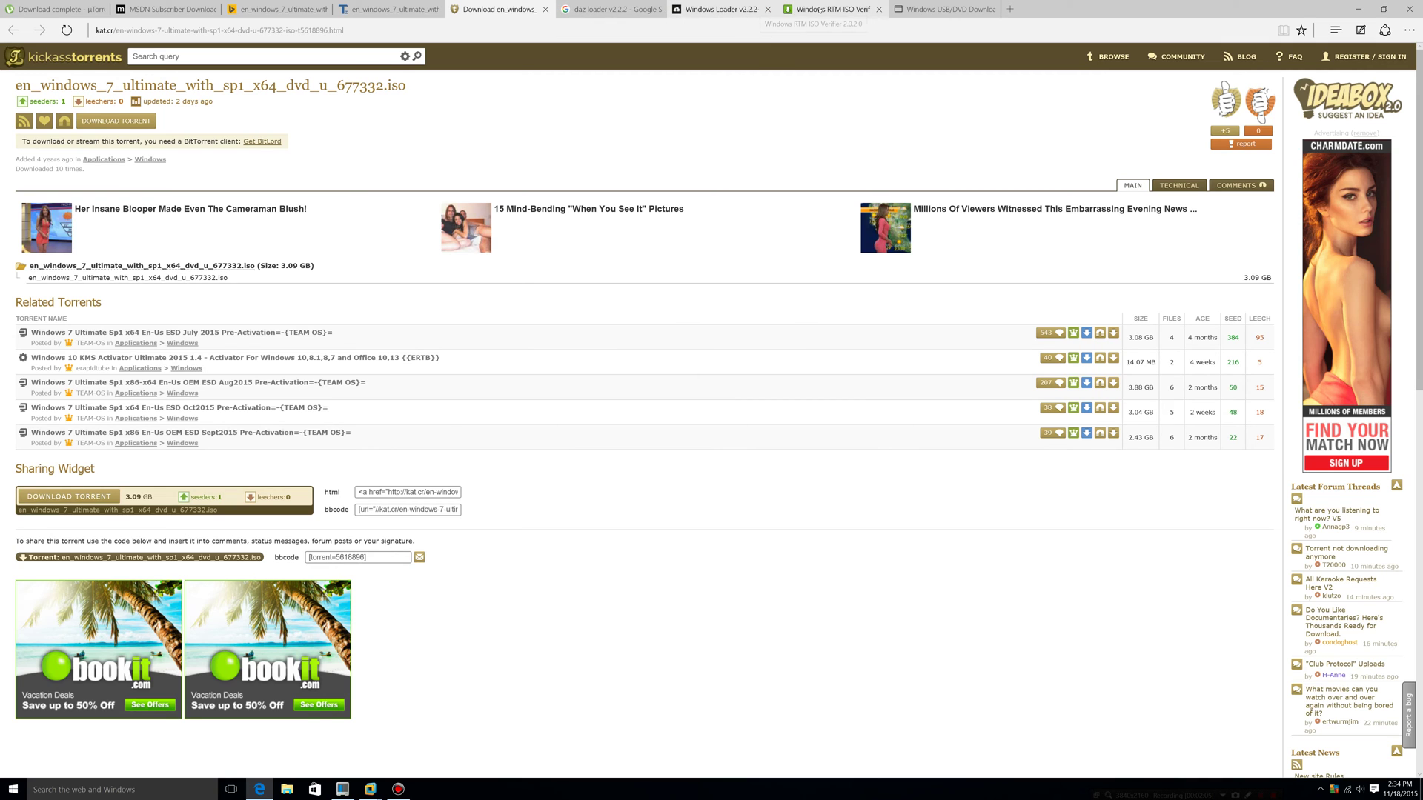
- Download Windows RTM ISO Verifier 2.0.2.0.zip from MediaFire and extract its folder to the desktop
{"action": "left_click_drag", "start_coordinate": [819, 10], "coordinate": [579, 11]}
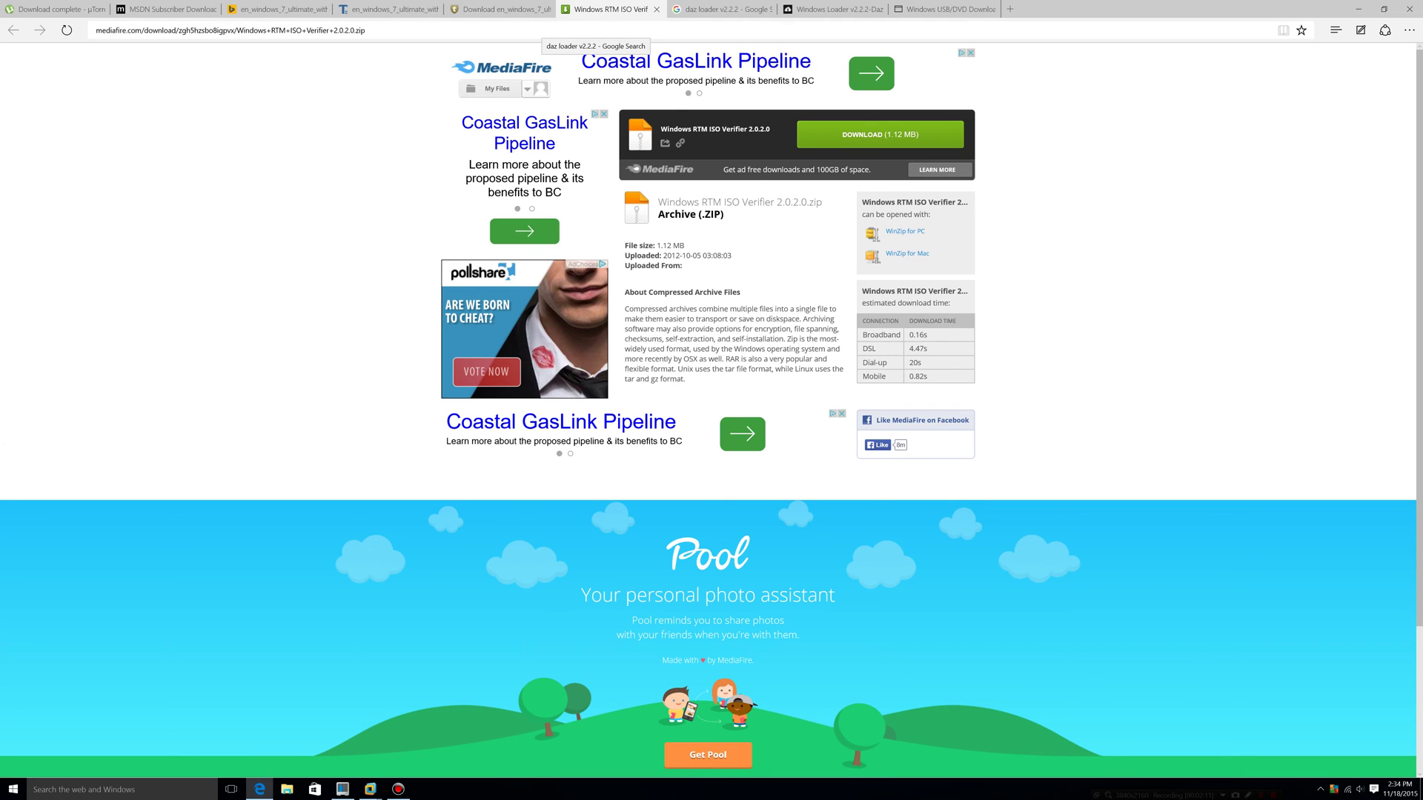
{"action": "left_click", "coordinate": [898, 136]}
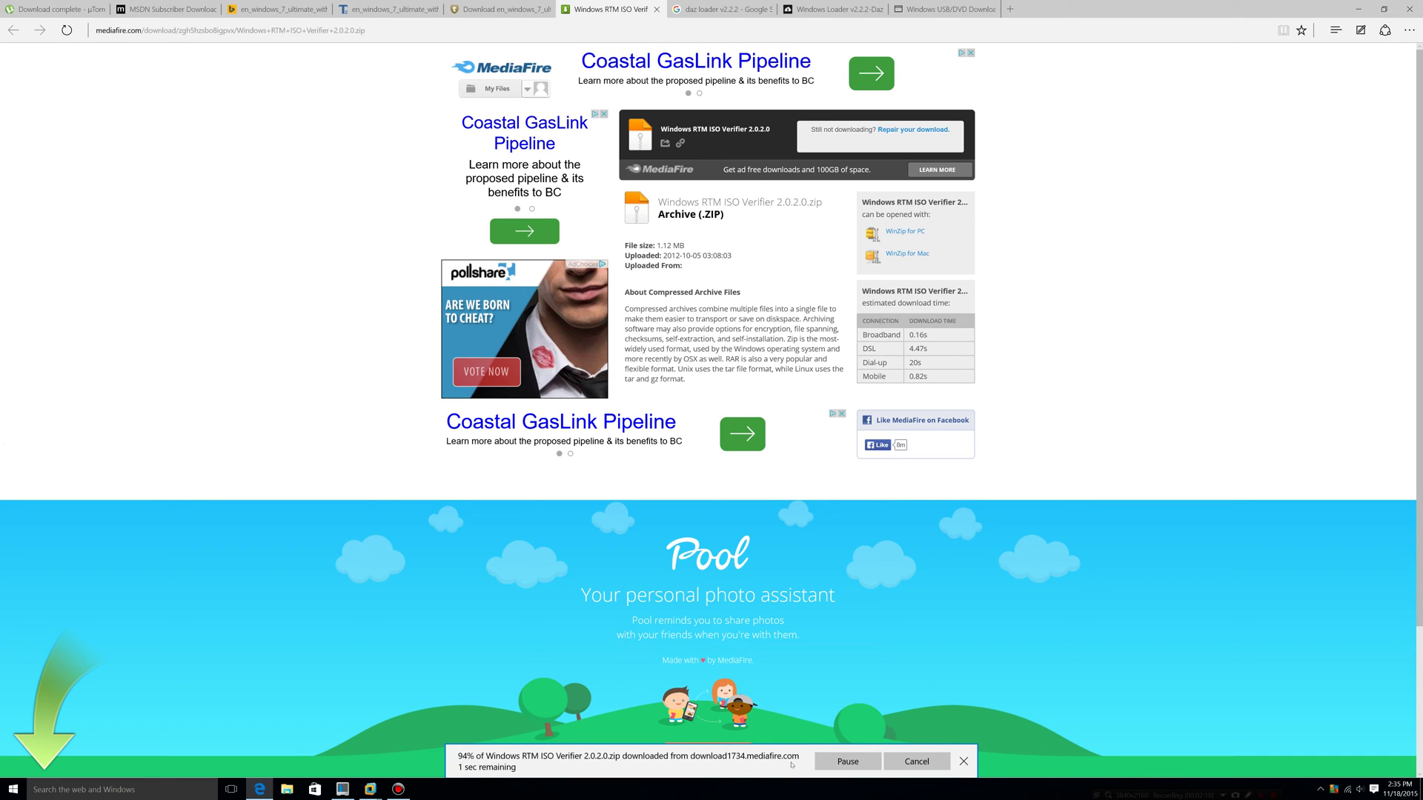
{"action": "left_click", "coordinate": [844, 762]}
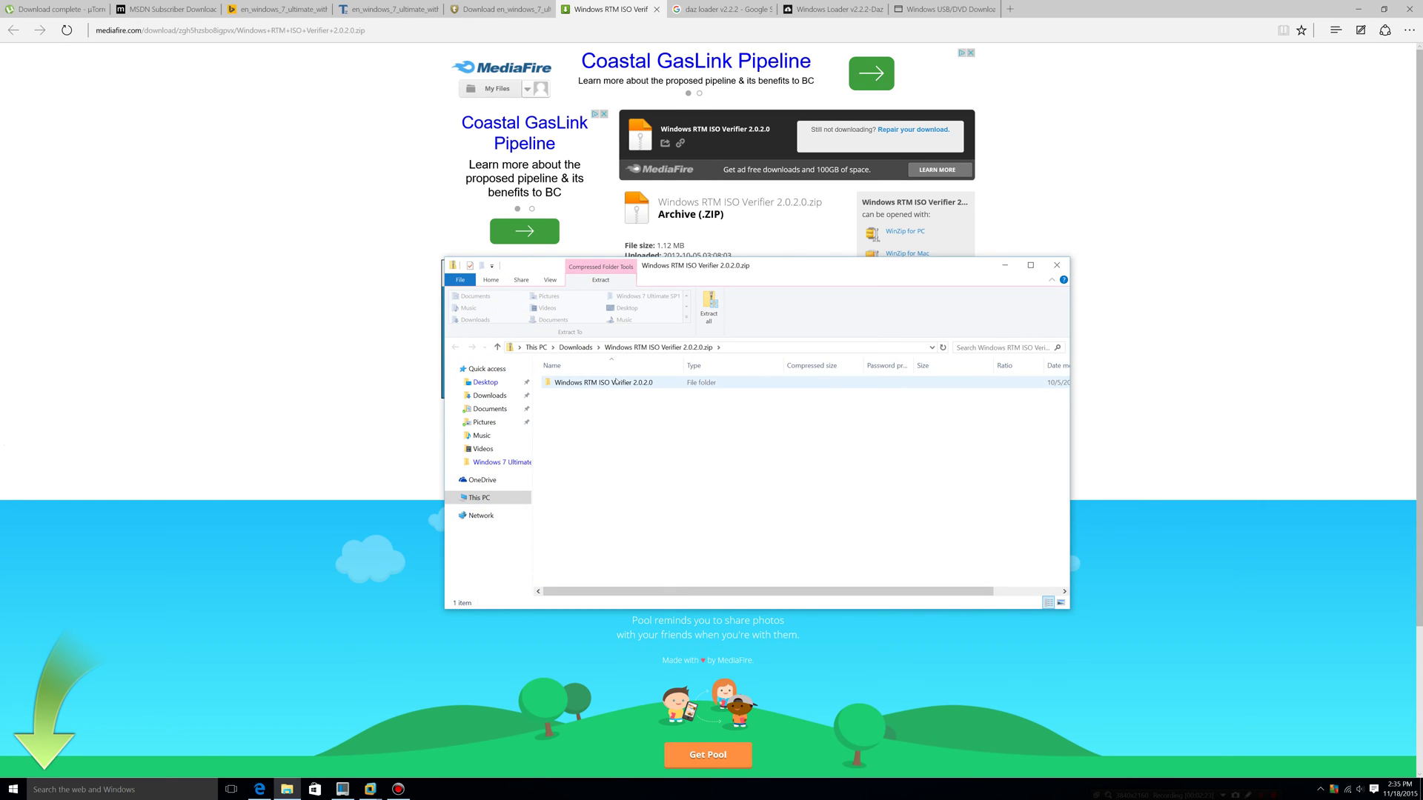
{"action": "left_click_drag", "start_coordinate": [615, 381], "coordinate": [489, 385]}
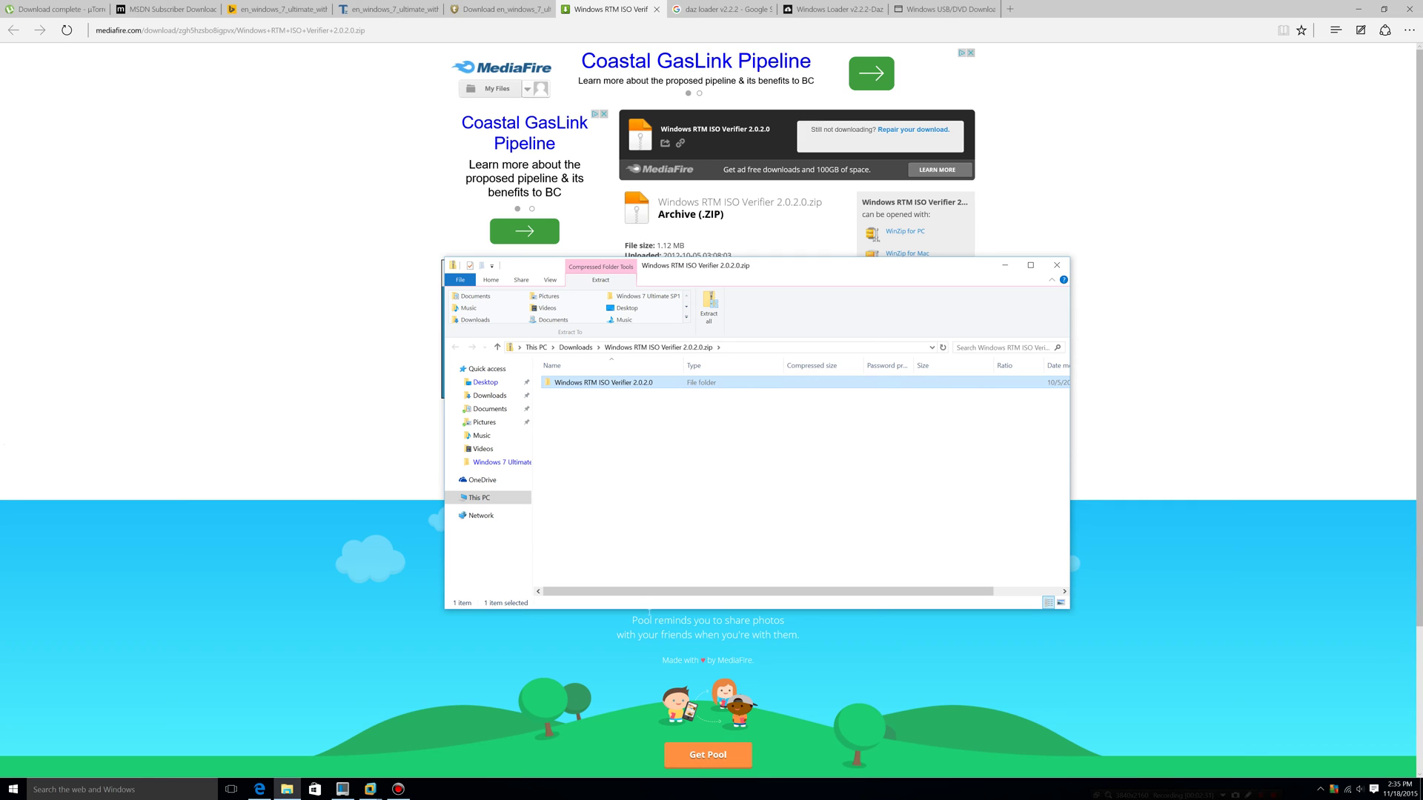
- Clear the open windows from the desktop and run Windows RTM ISO Verifier.exe from the extracted folder
{"action": "left_click", "coordinate": [1005, 264]}
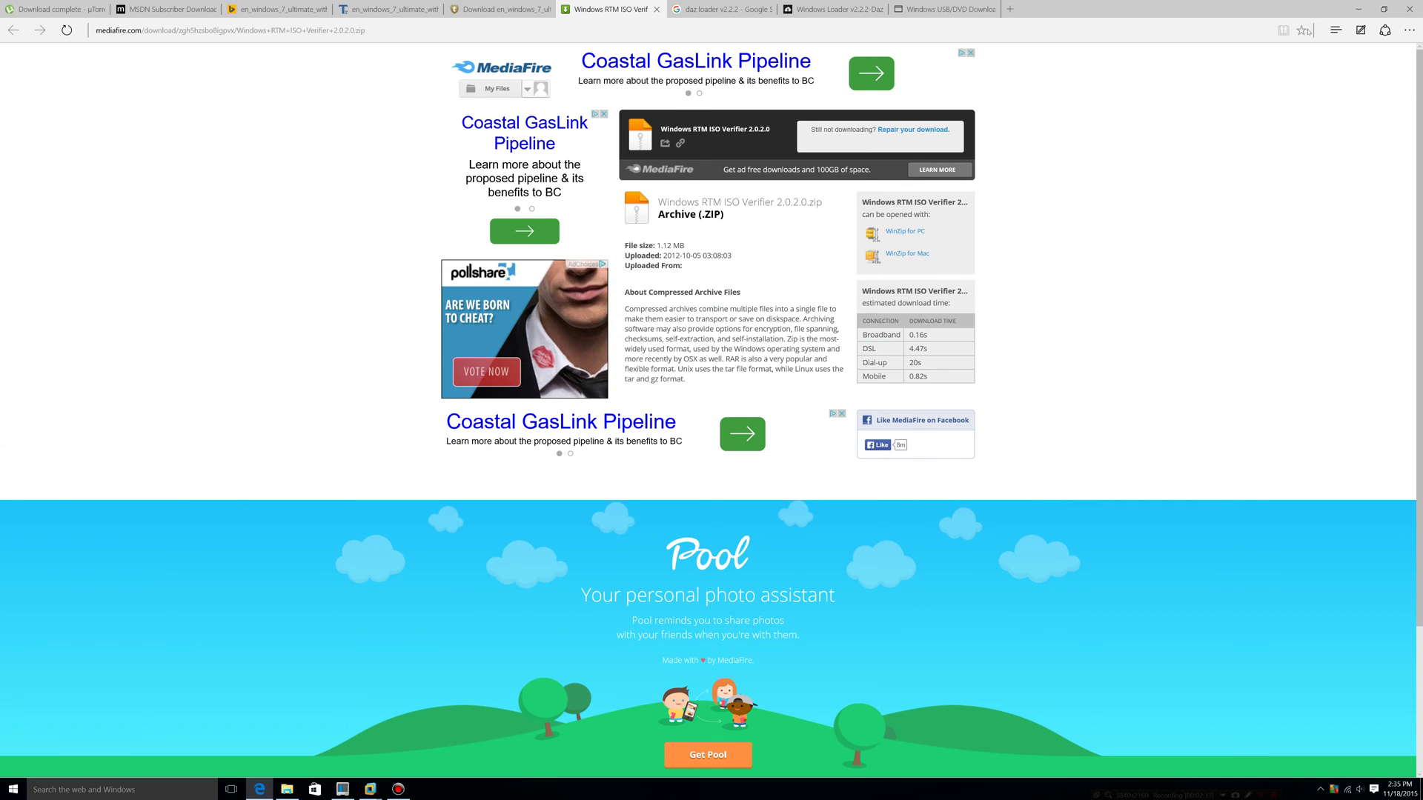
{"action": "left_click", "coordinate": [1359, 8]}
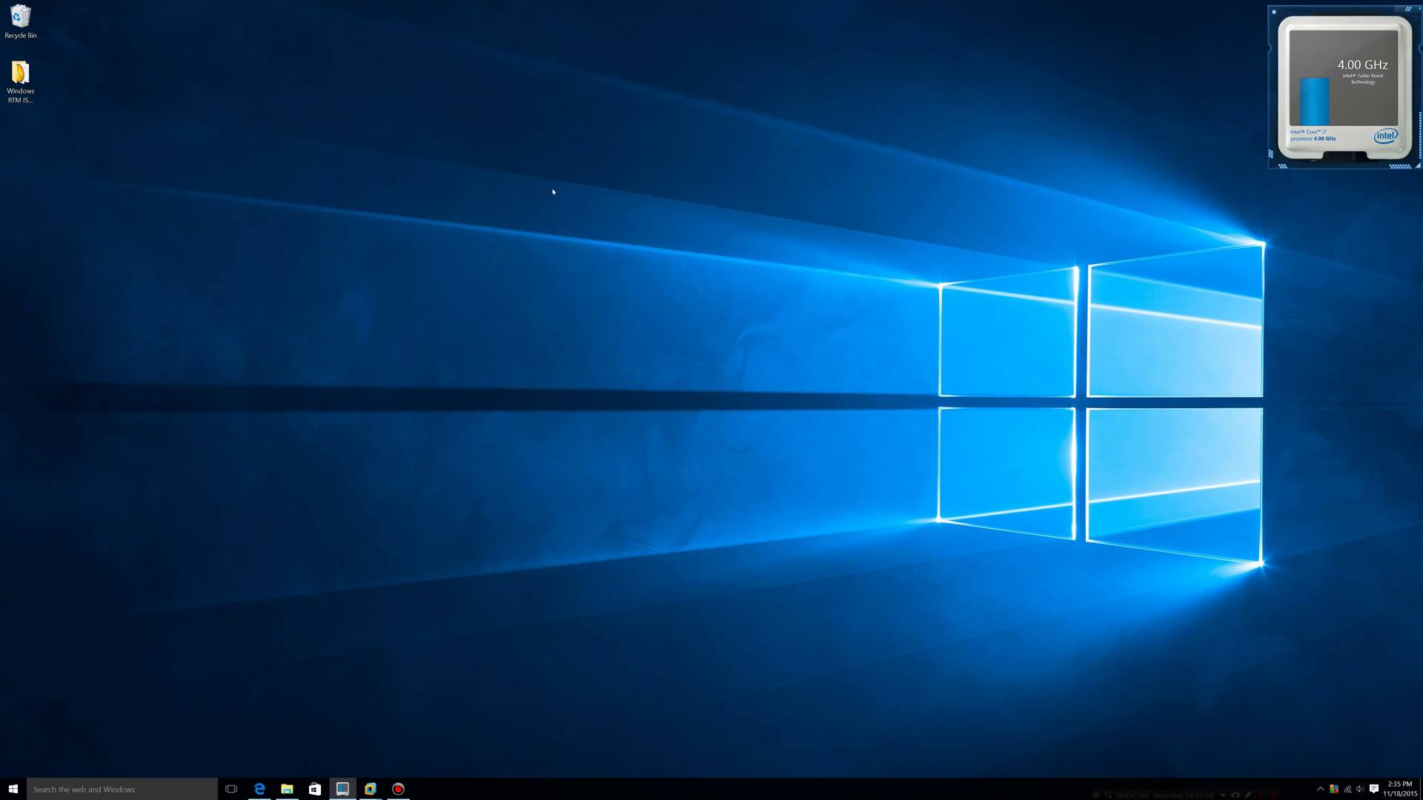
{"action": "double_click", "coordinate": [20, 78]}
{"action": "double_click", "coordinate": [624, 435]}
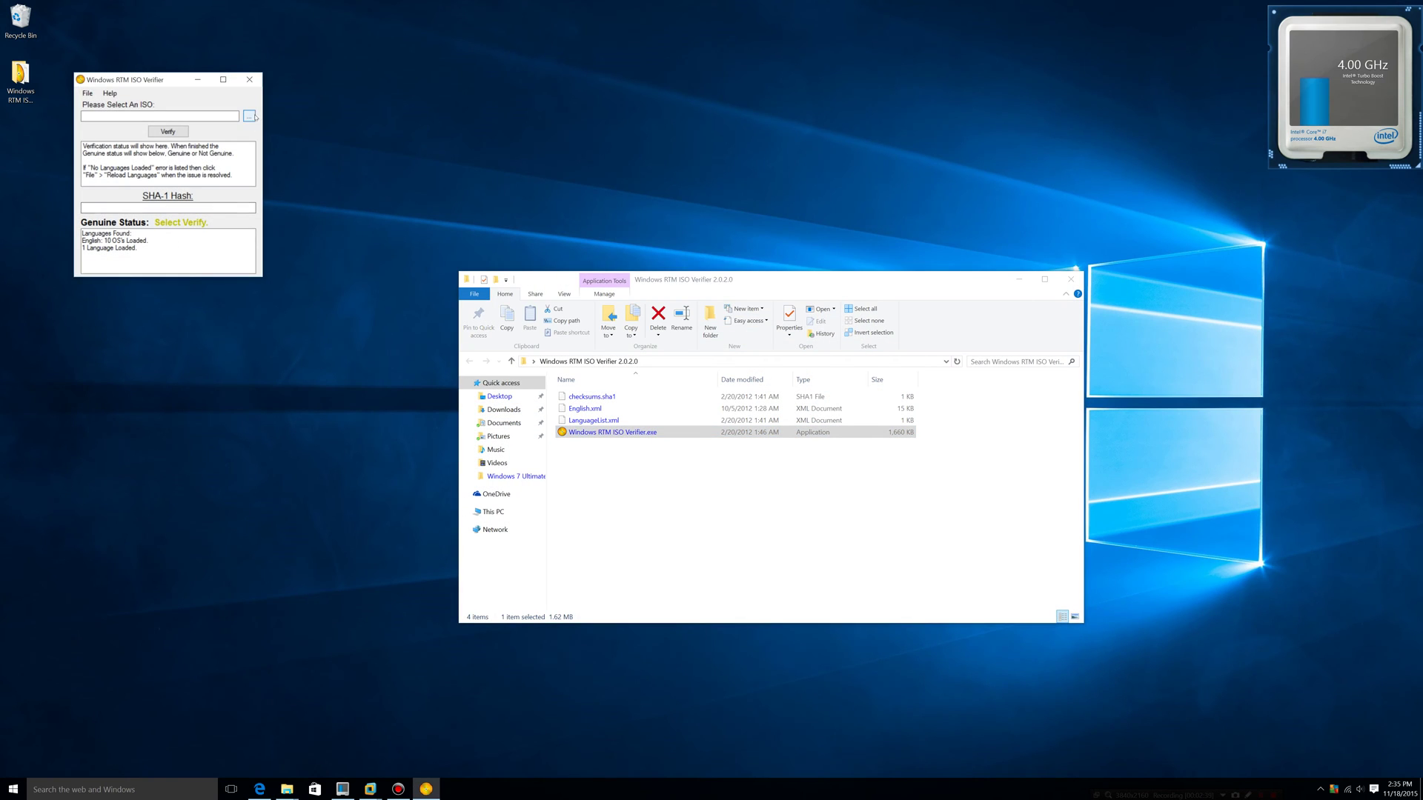
- Load the x64 ISO from D:\Windows\Windows 7(TM)\Windows 7 Ultimate SP1 into the ISO verifier
{"action": "left_click", "coordinate": [251, 118]}
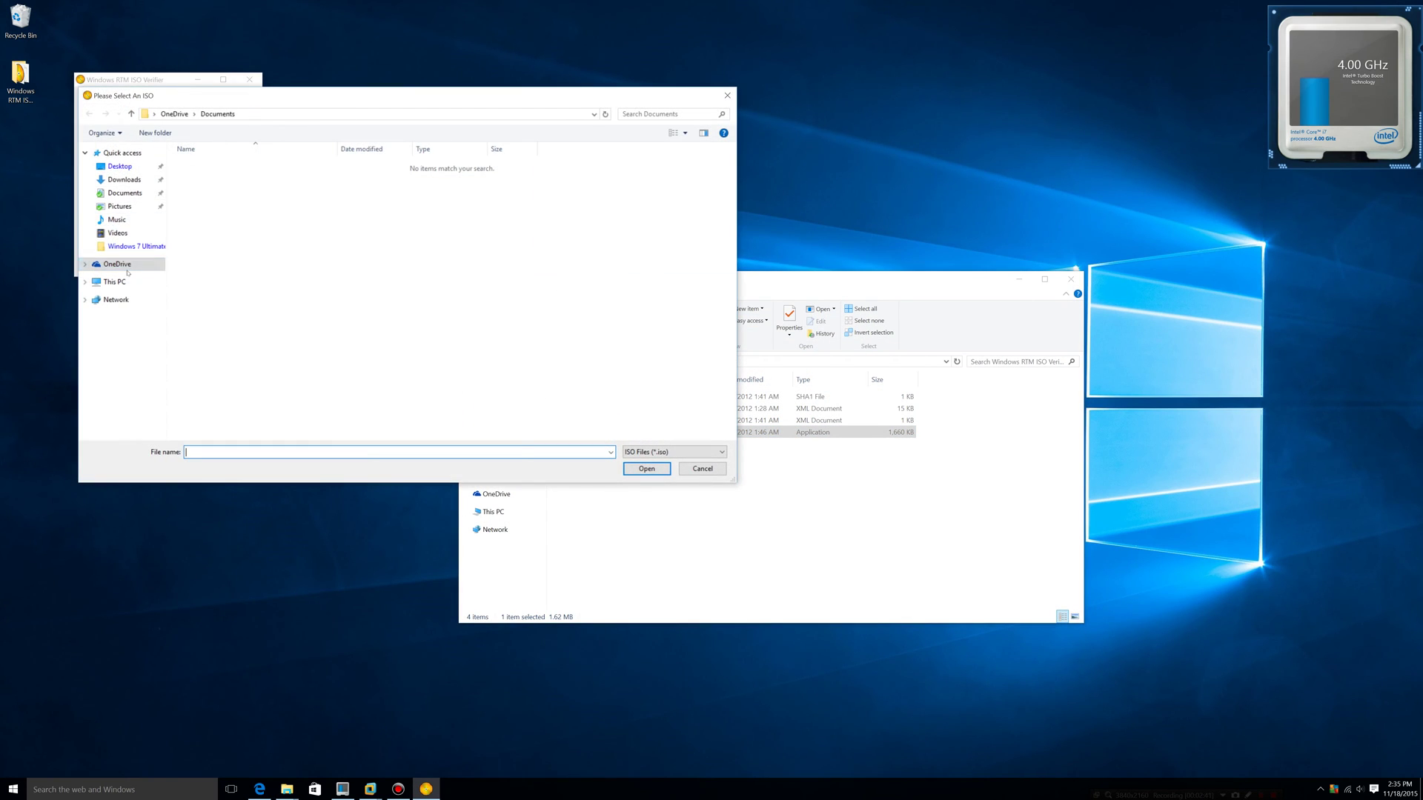
{"action": "left_click", "coordinate": [123, 283]}
{"action": "double_click", "coordinate": [367, 252]}
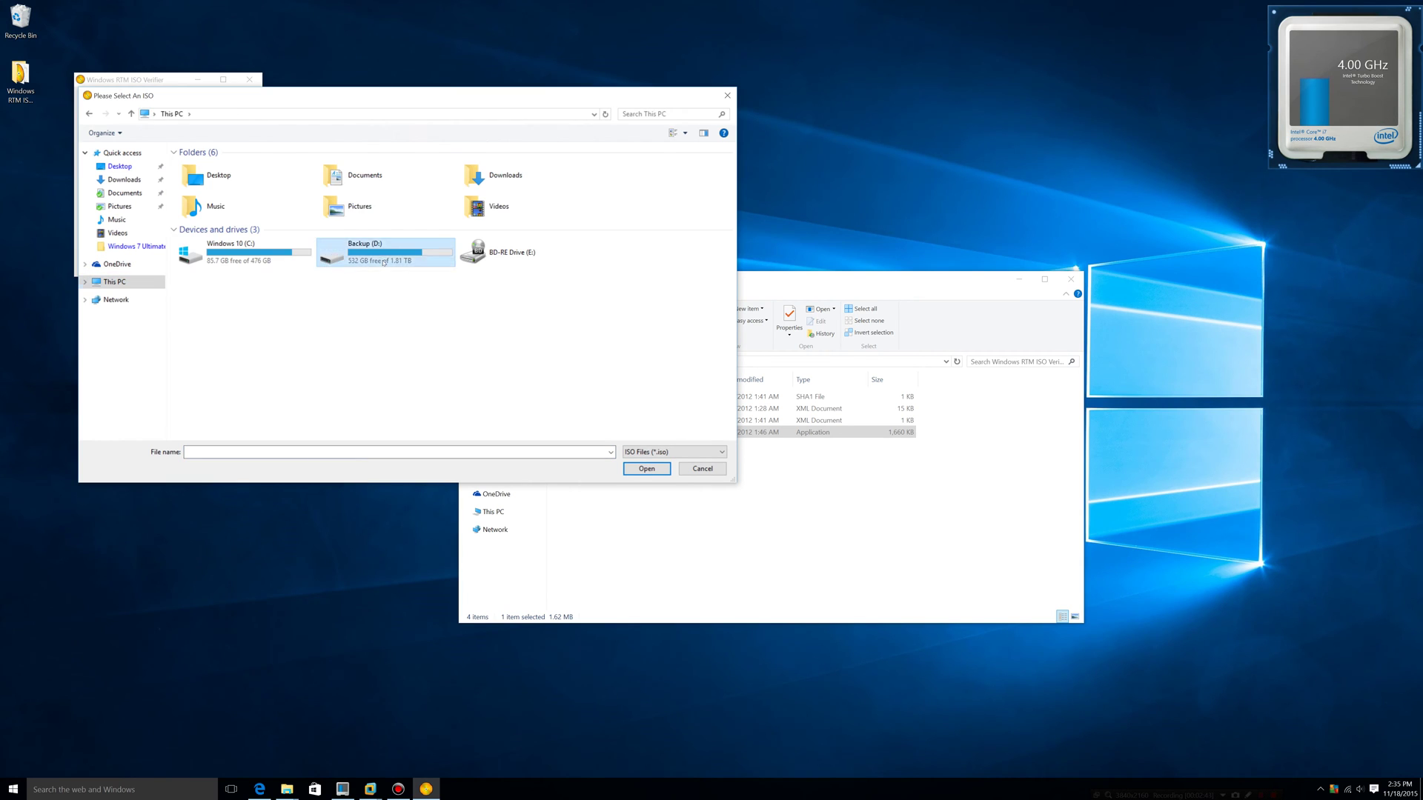
{"action": "double_click", "coordinate": [236, 257]}
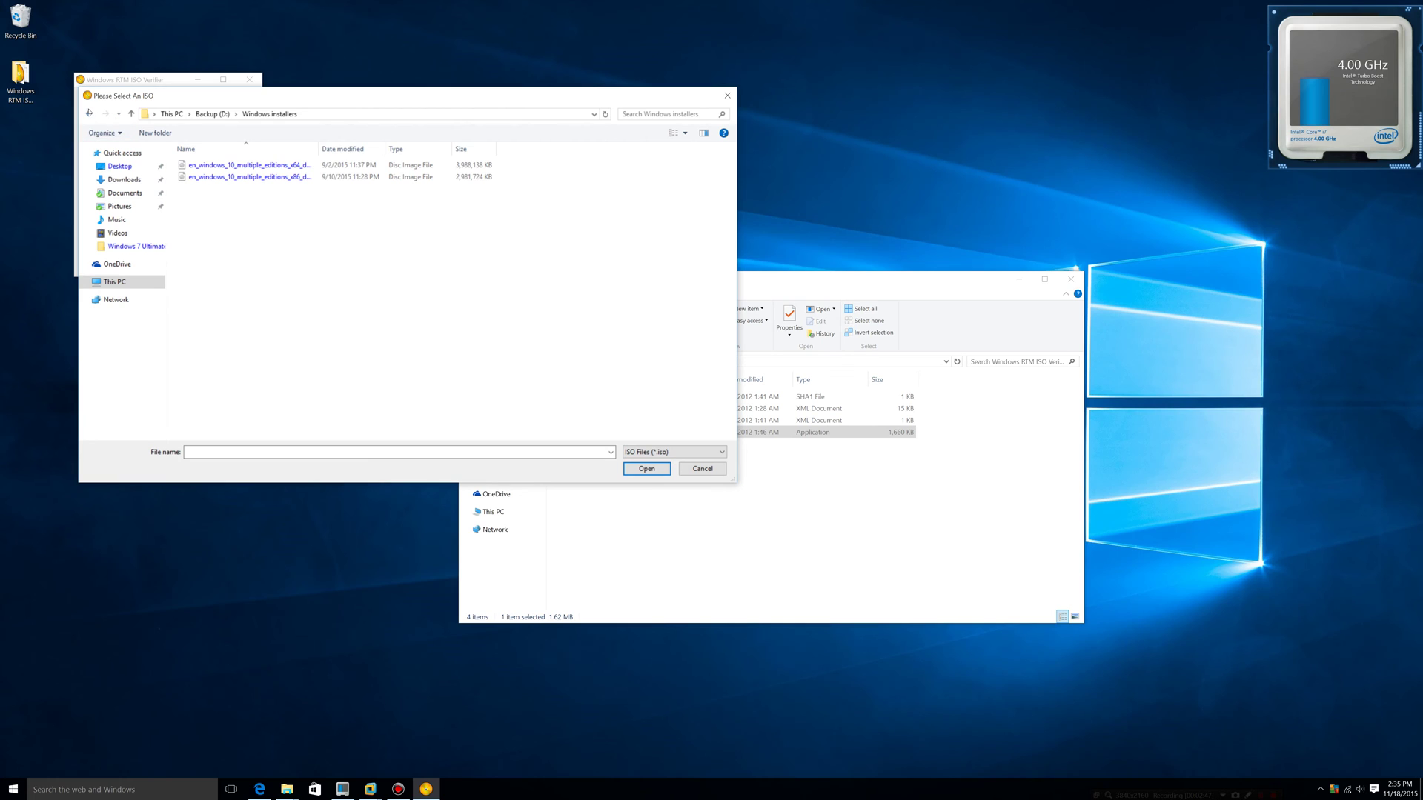
{"action": "left_click", "coordinate": [132, 113]}
{"action": "double_click", "coordinate": [235, 245]}
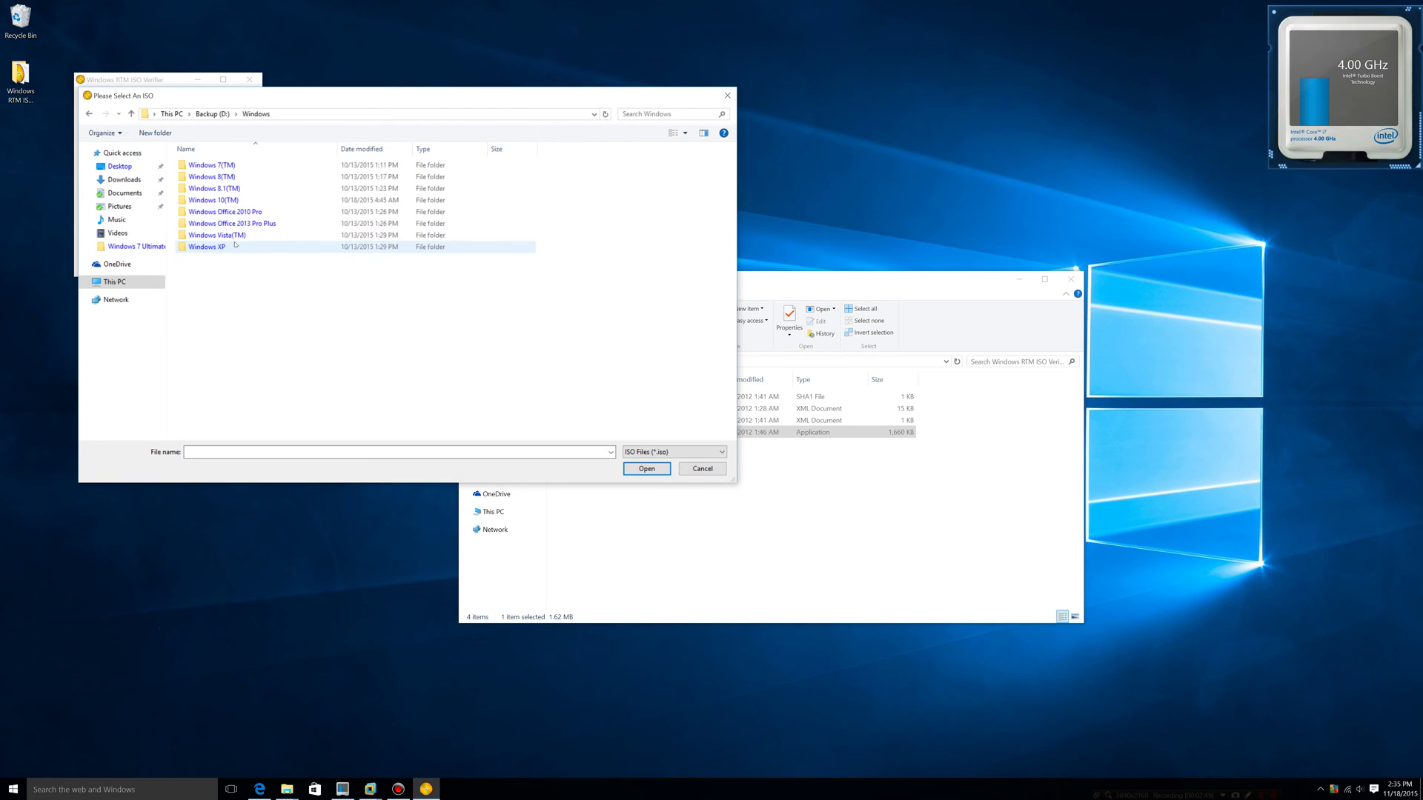
{"action": "double_click", "coordinate": [213, 165]}
{"action": "double_click", "coordinate": [237, 176]}
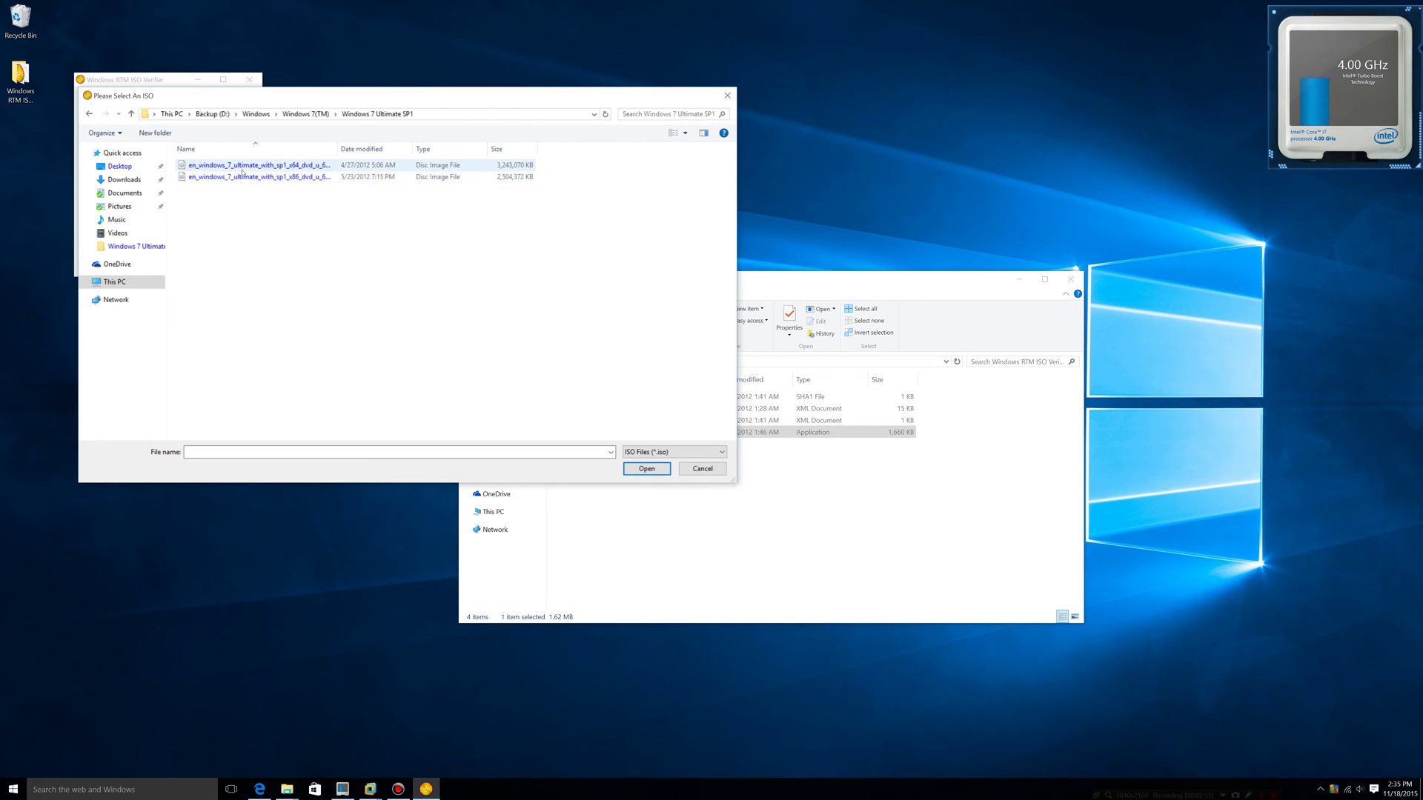
{"action": "double_click", "coordinate": [243, 166]}
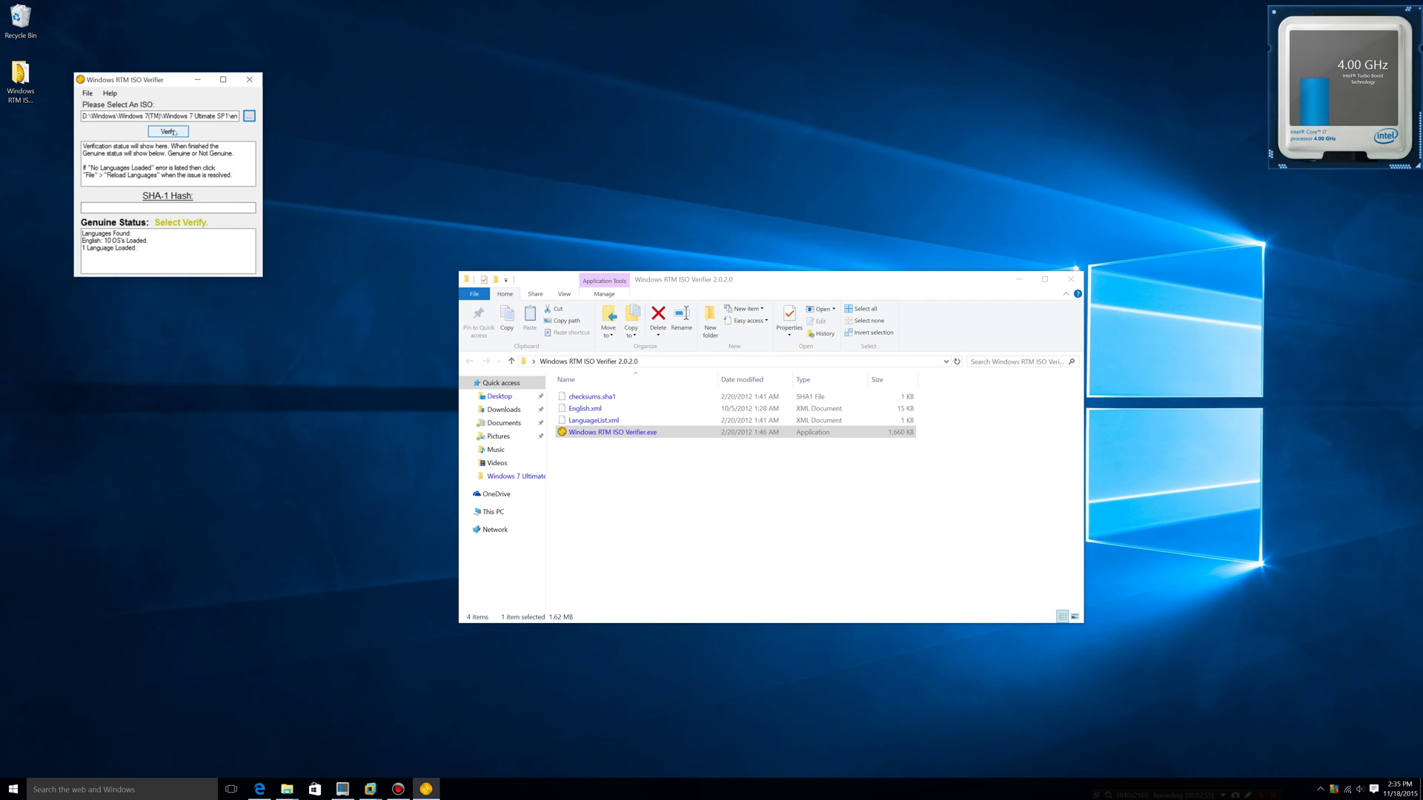
- Verify the authenticity of the loaded Windows 7 ISO, closing the verifier and its folder window when done
{"action": "left_click", "coordinate": [169, 132]}
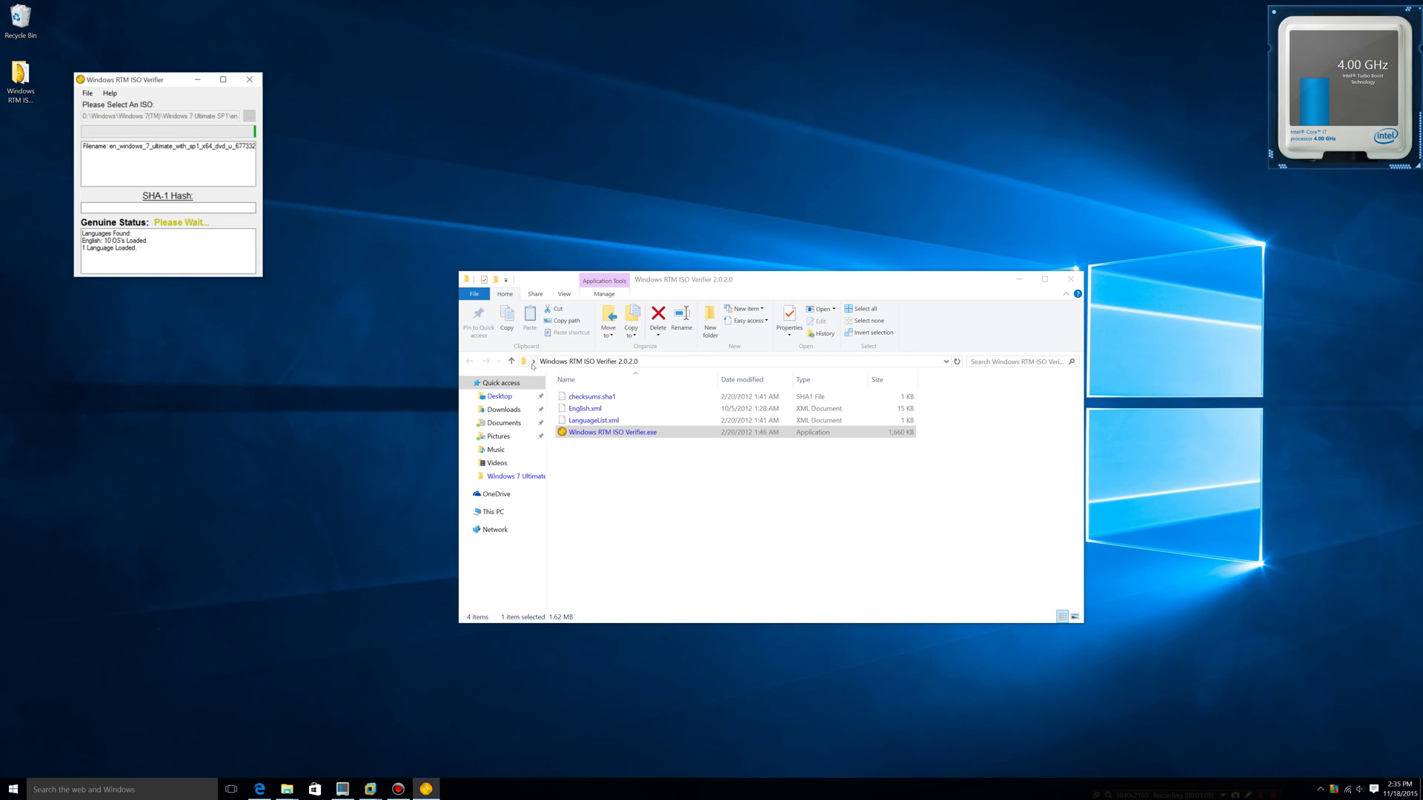
{"action": "left_click", "coordinate": [1070, 279]}
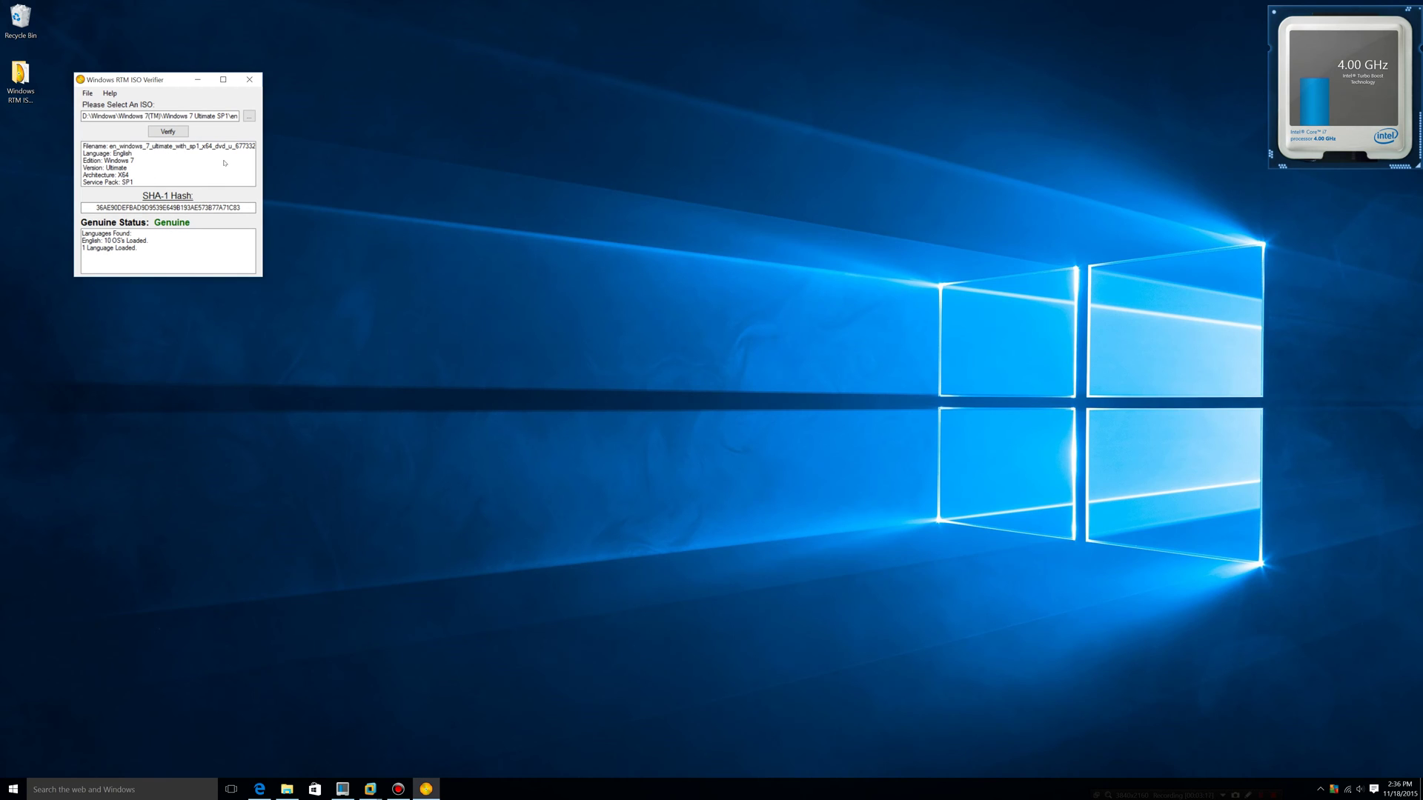
{"action": "left_click", "coordinate": [249, 79]}
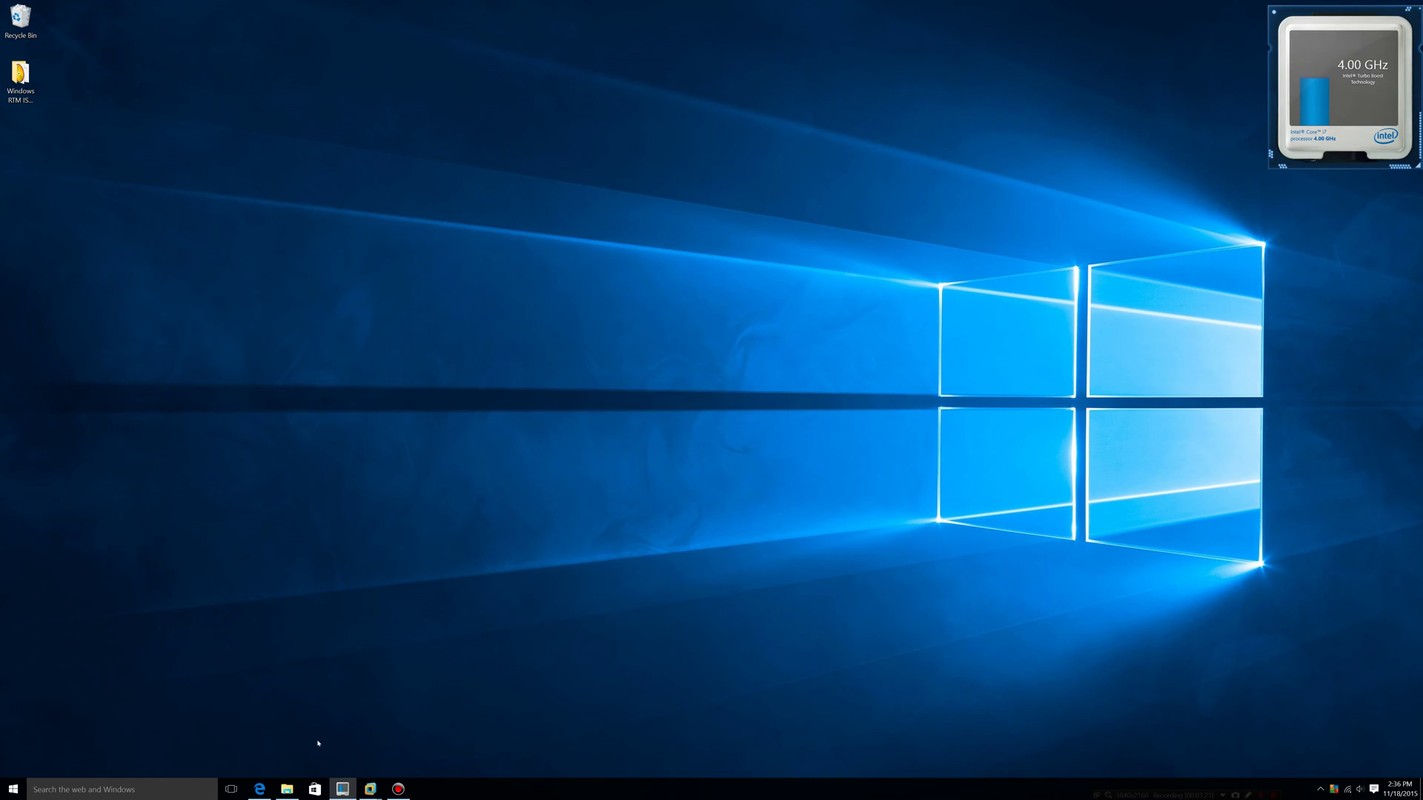
- Switch to Edge and request the free non-user download of Windows Loader v2.2.2-Daz.rar from its Boxy2 page
{"action": "left_click", "coordinate": [259, 789]}
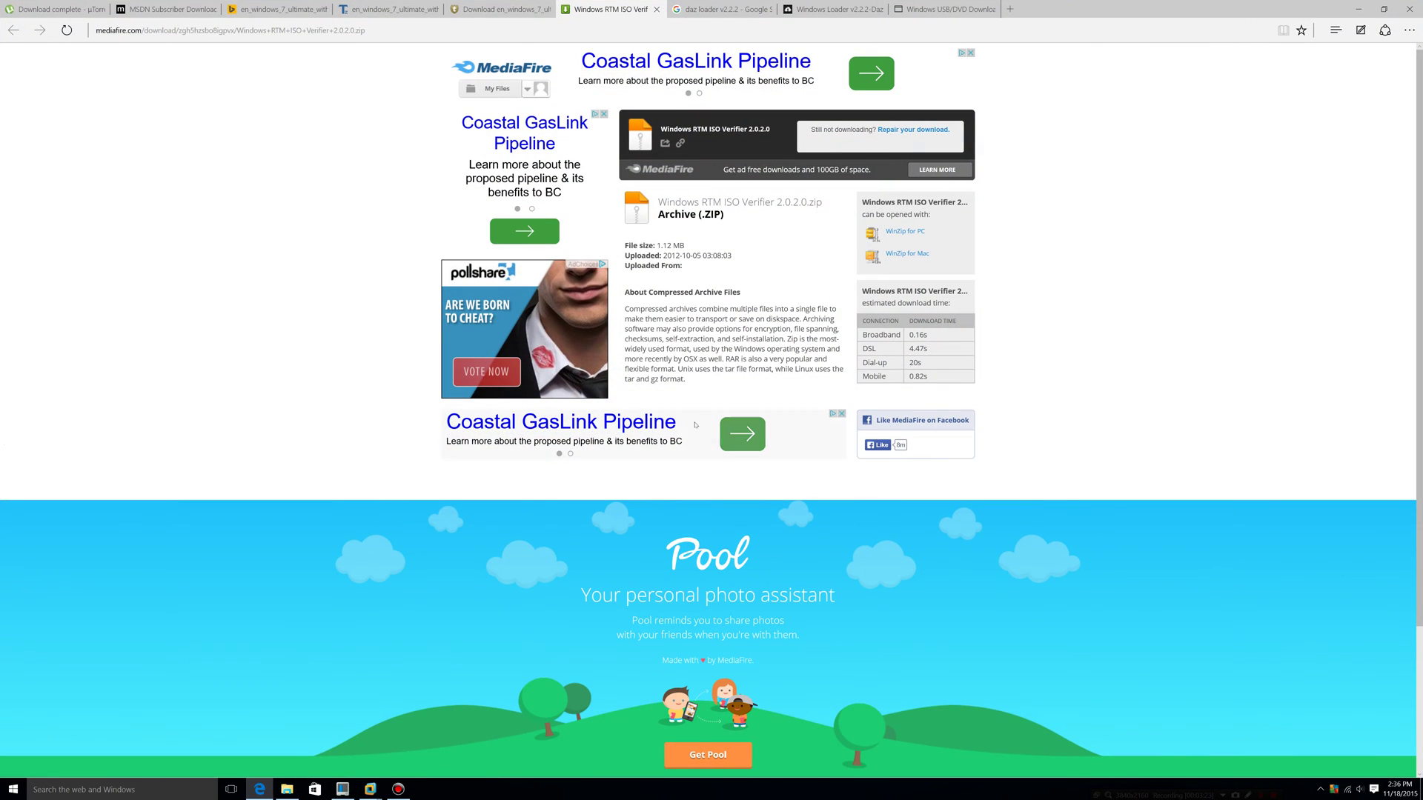
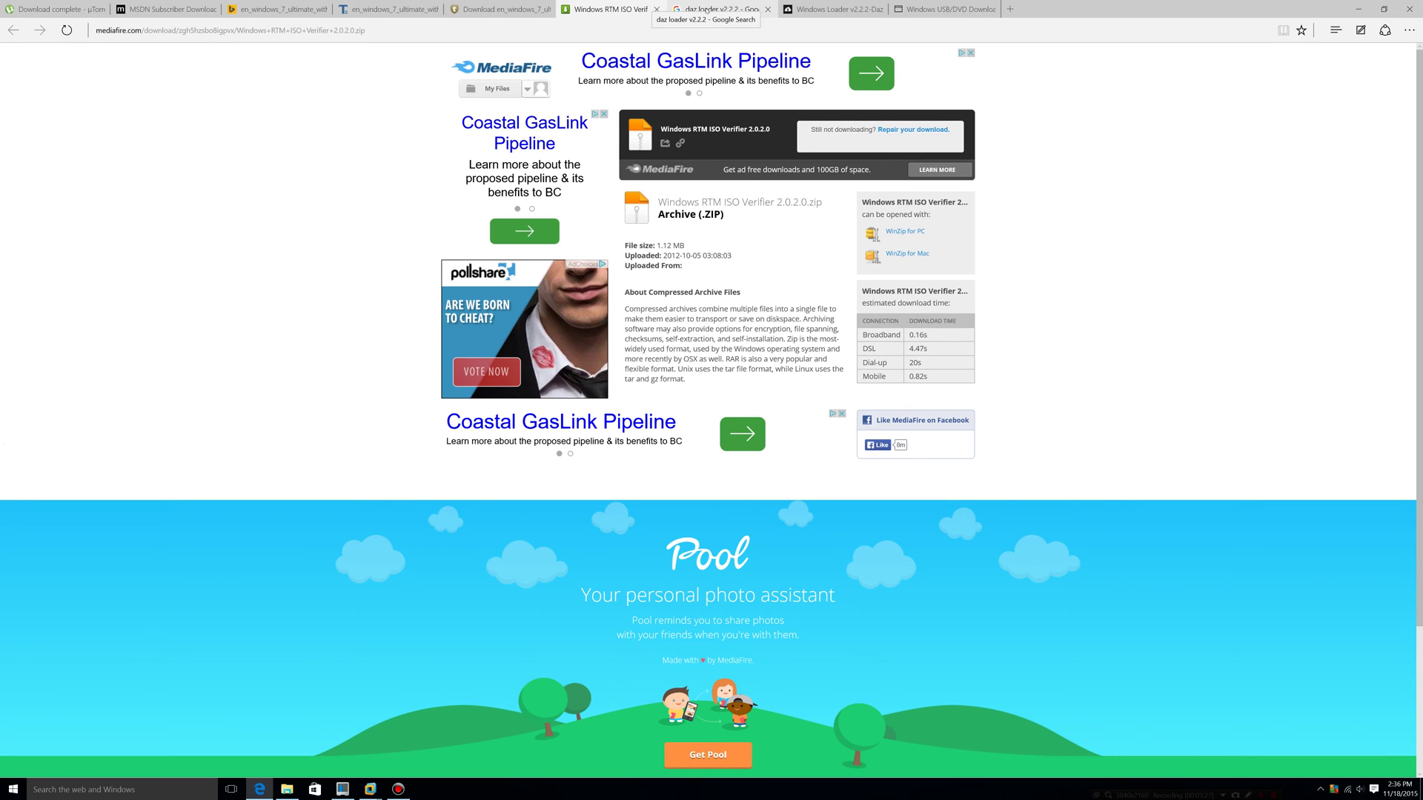
{"action": "left_click", "coordinate": [706, 10]}
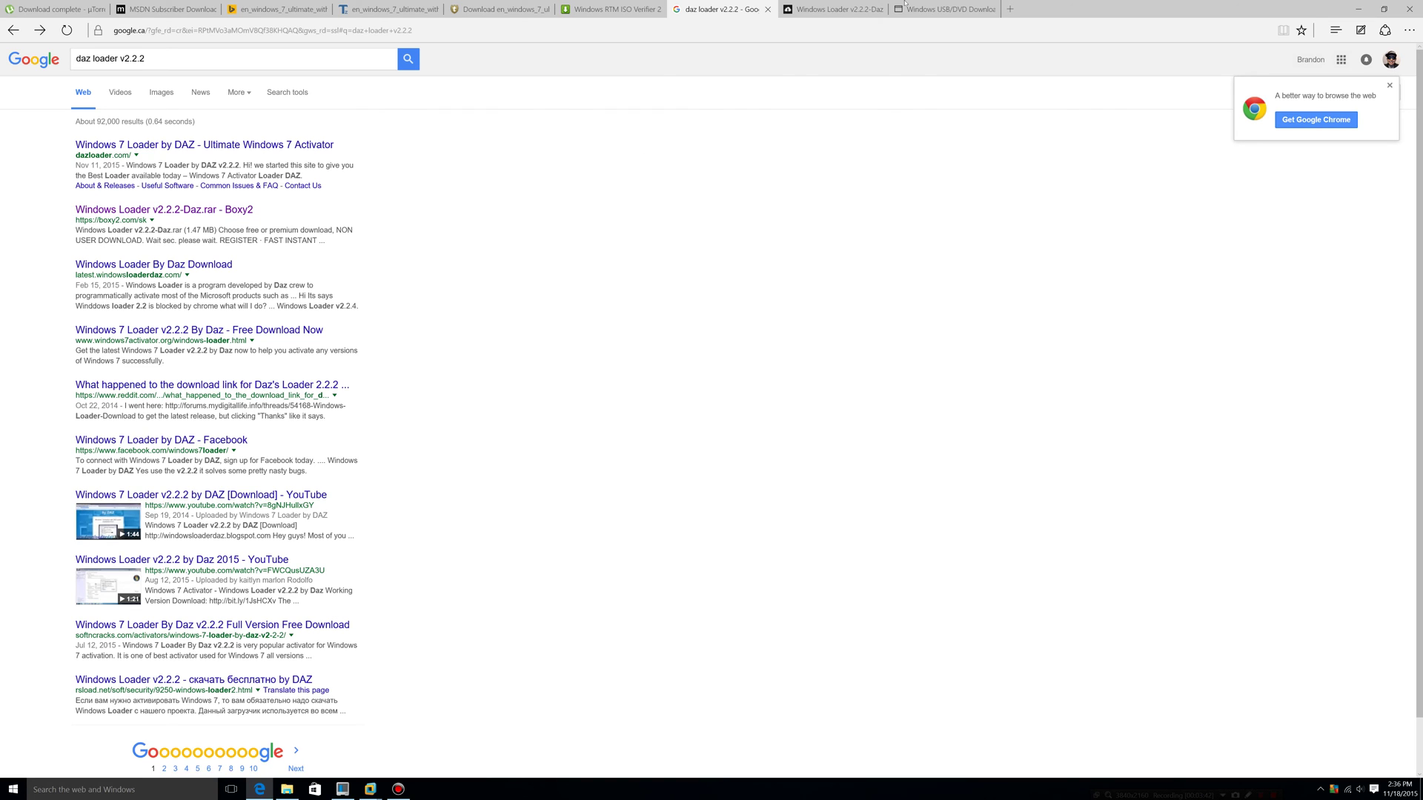
{"action": "left_click", "coordinate": [831, 8]}
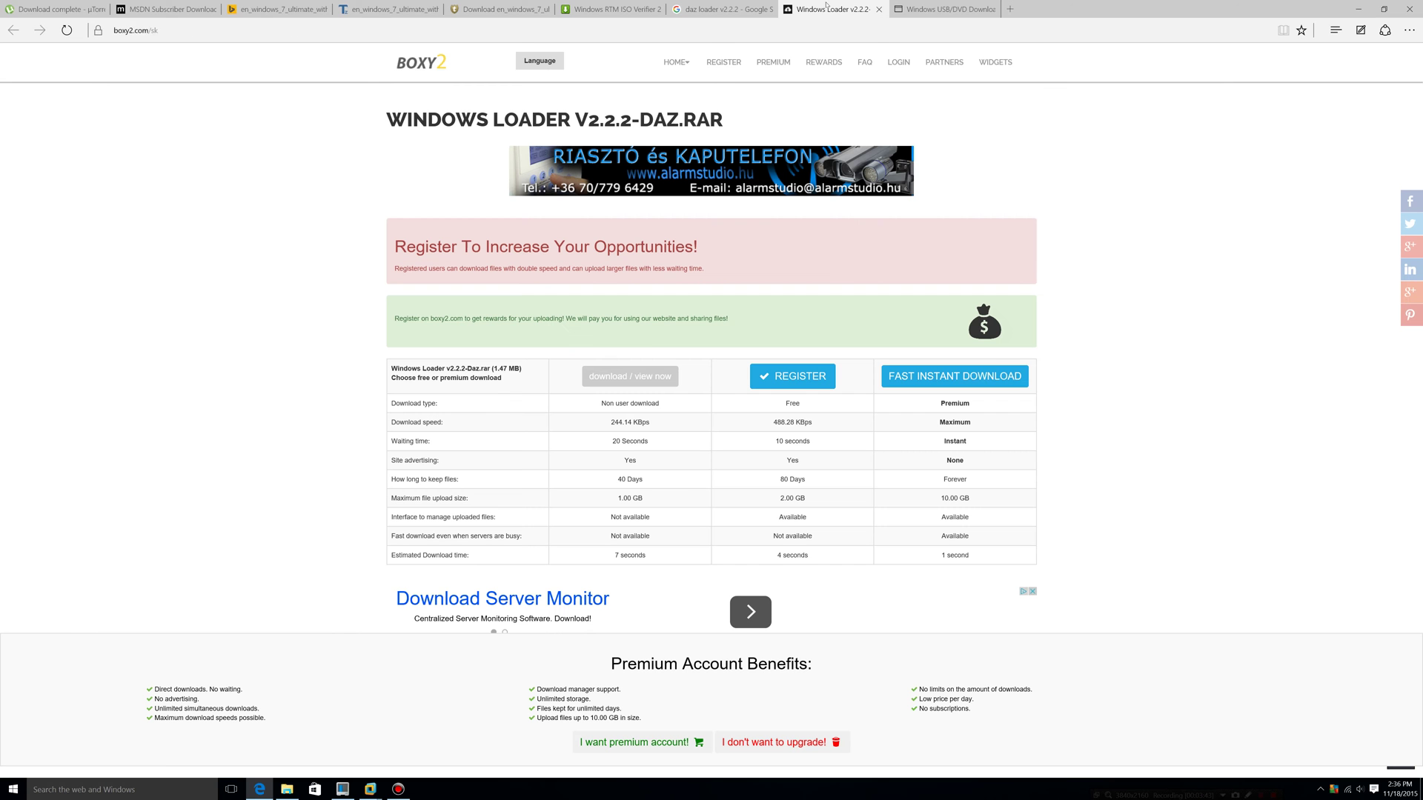
{"action": "left_click", "coordinate": [592, 376]}
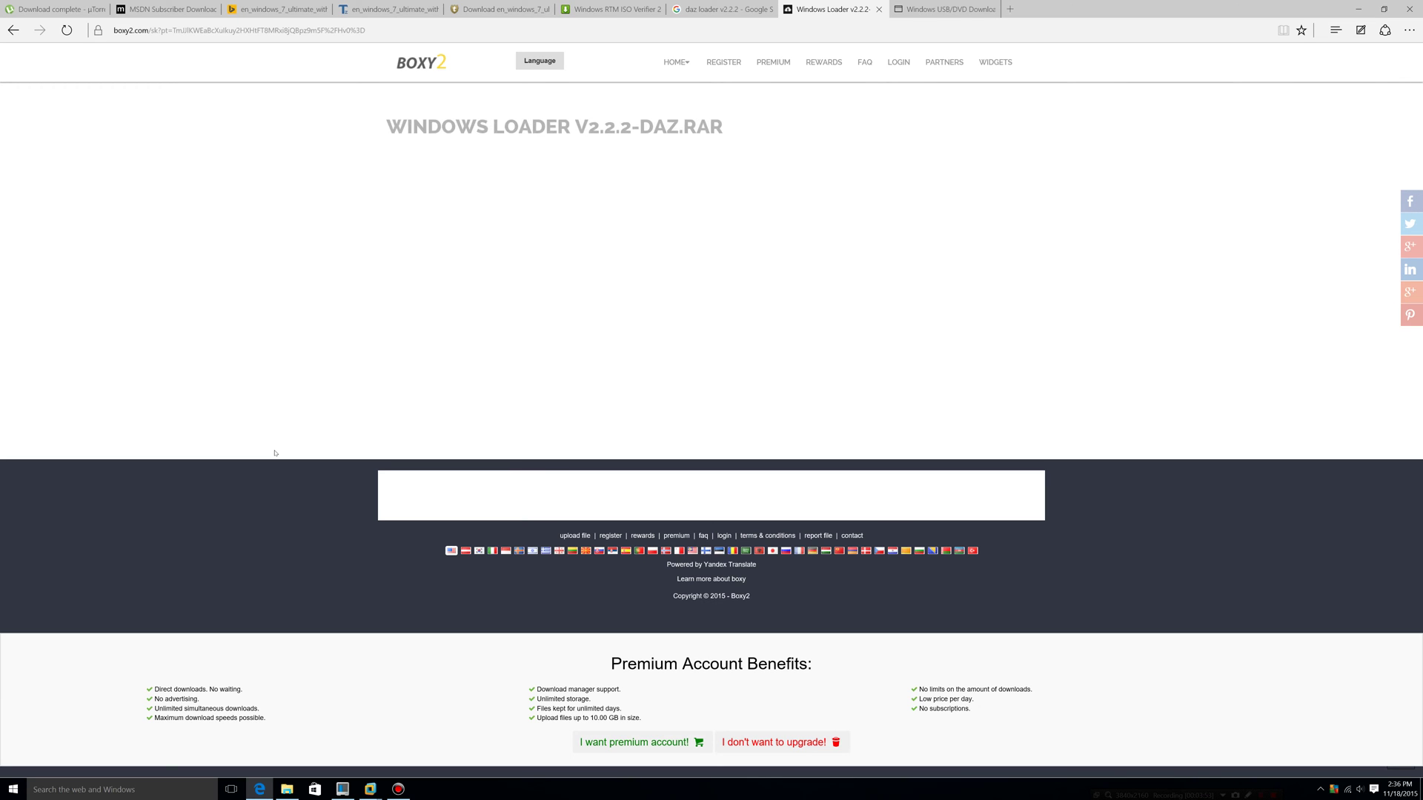
{"action": "left_click_drag", "start_coordinate": [723, 120], "coordinate": [682, 120]}
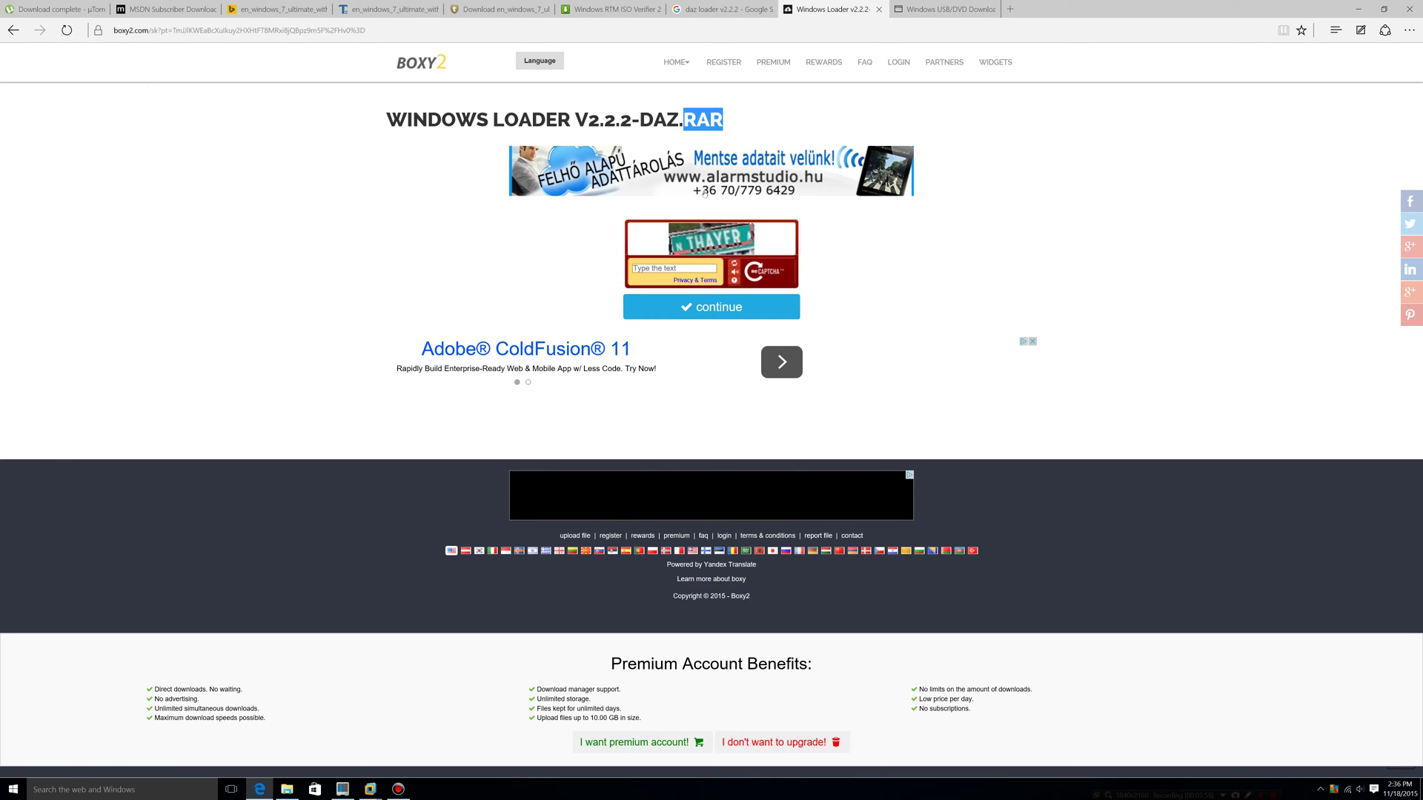
{"action": "left_click", "coordinate": [349, 286]}
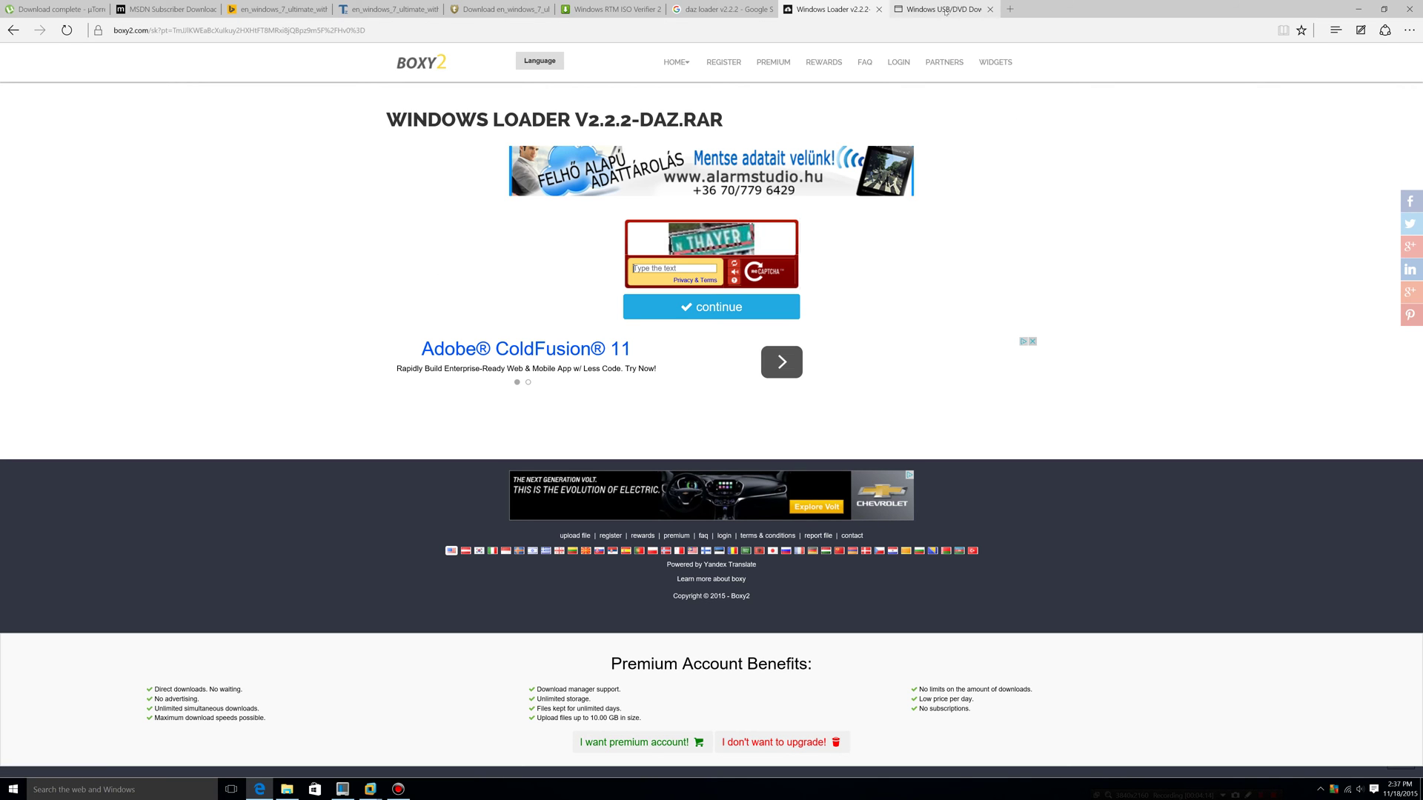
- Follow Microsoft's Windows USB/DVD Download Tool page to CodePlex, download the tool's installer, and return to the desktop
{"action": "left_click", "coordinate": [918, 10]}
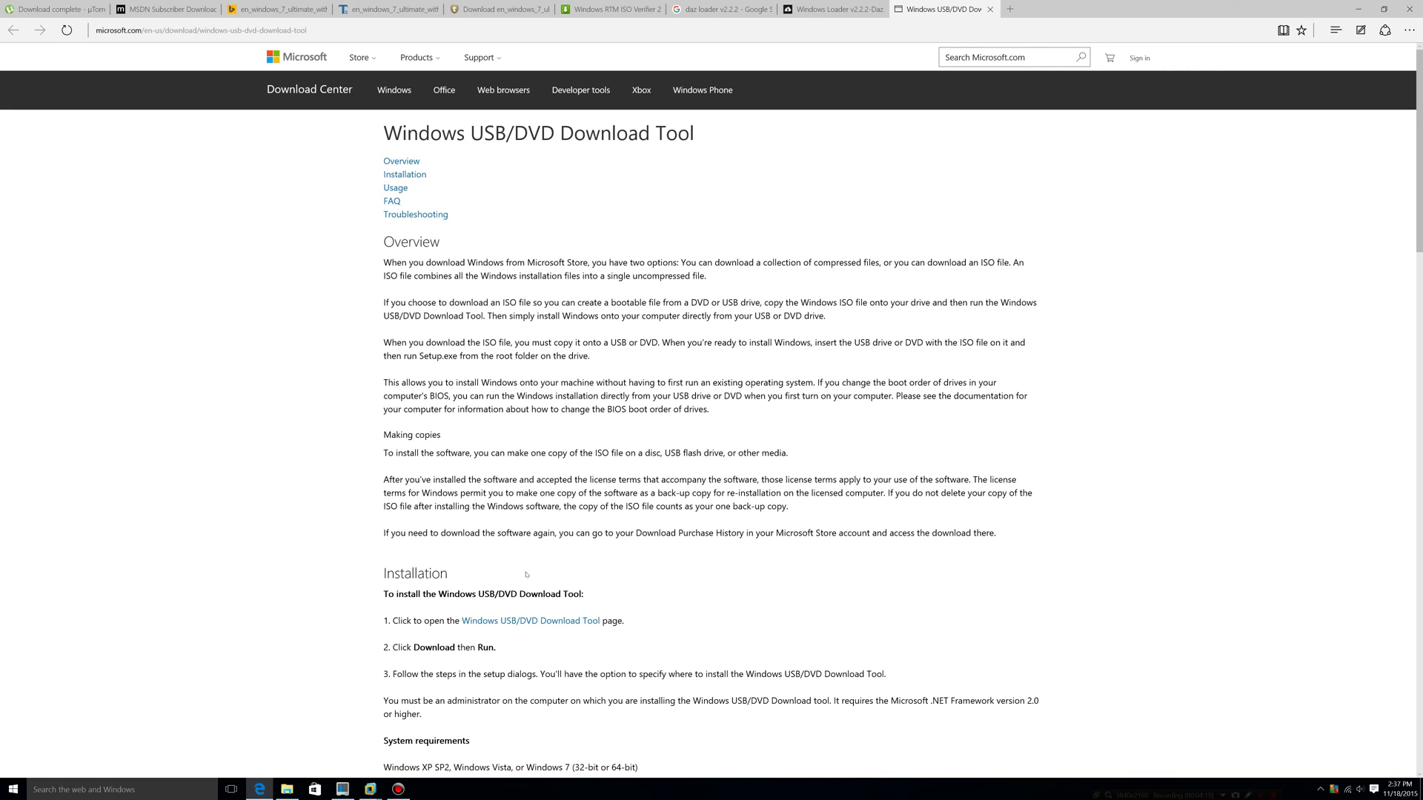
{"action": "left_click", "coordinate": [502, 620]}
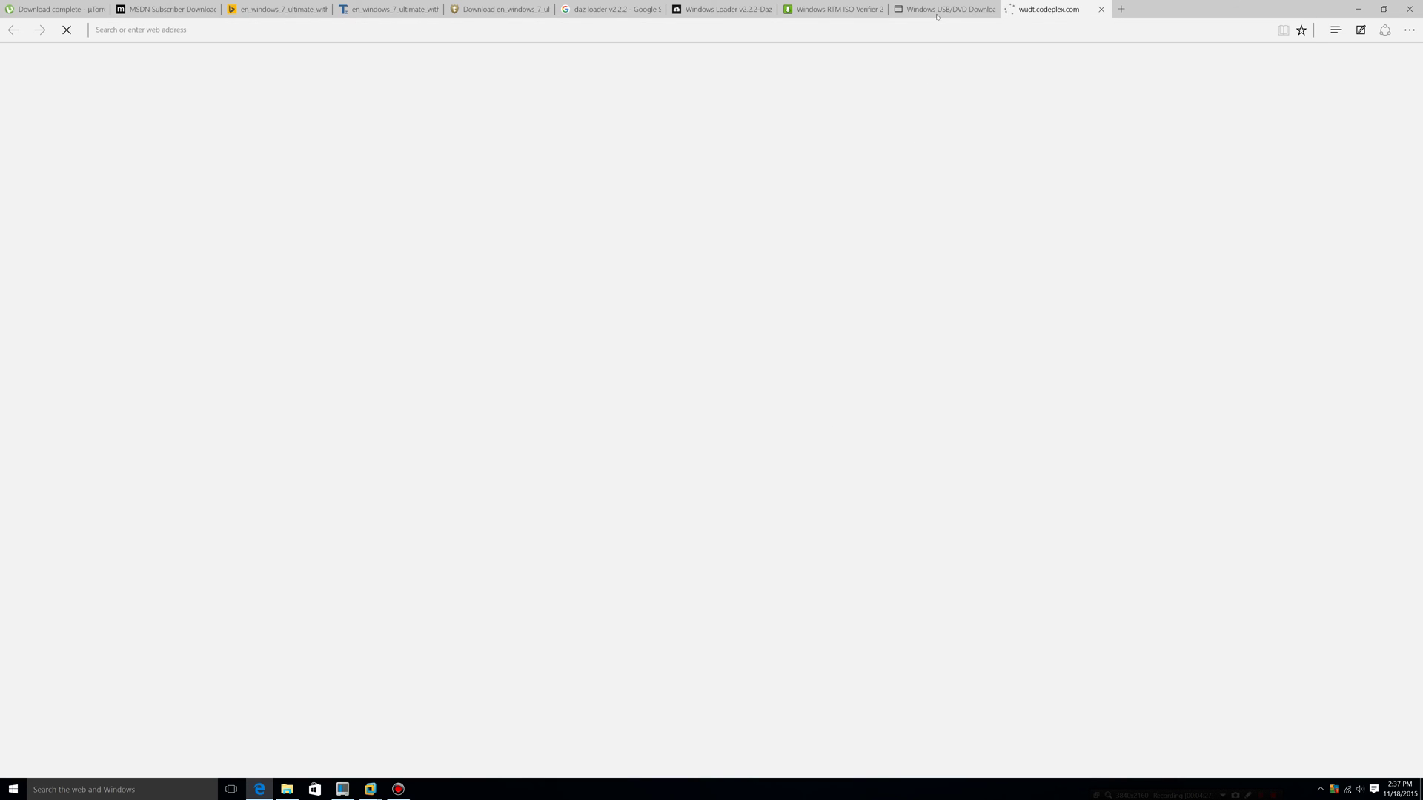
{"action": "left_click", "coordinate": [939, 10]}
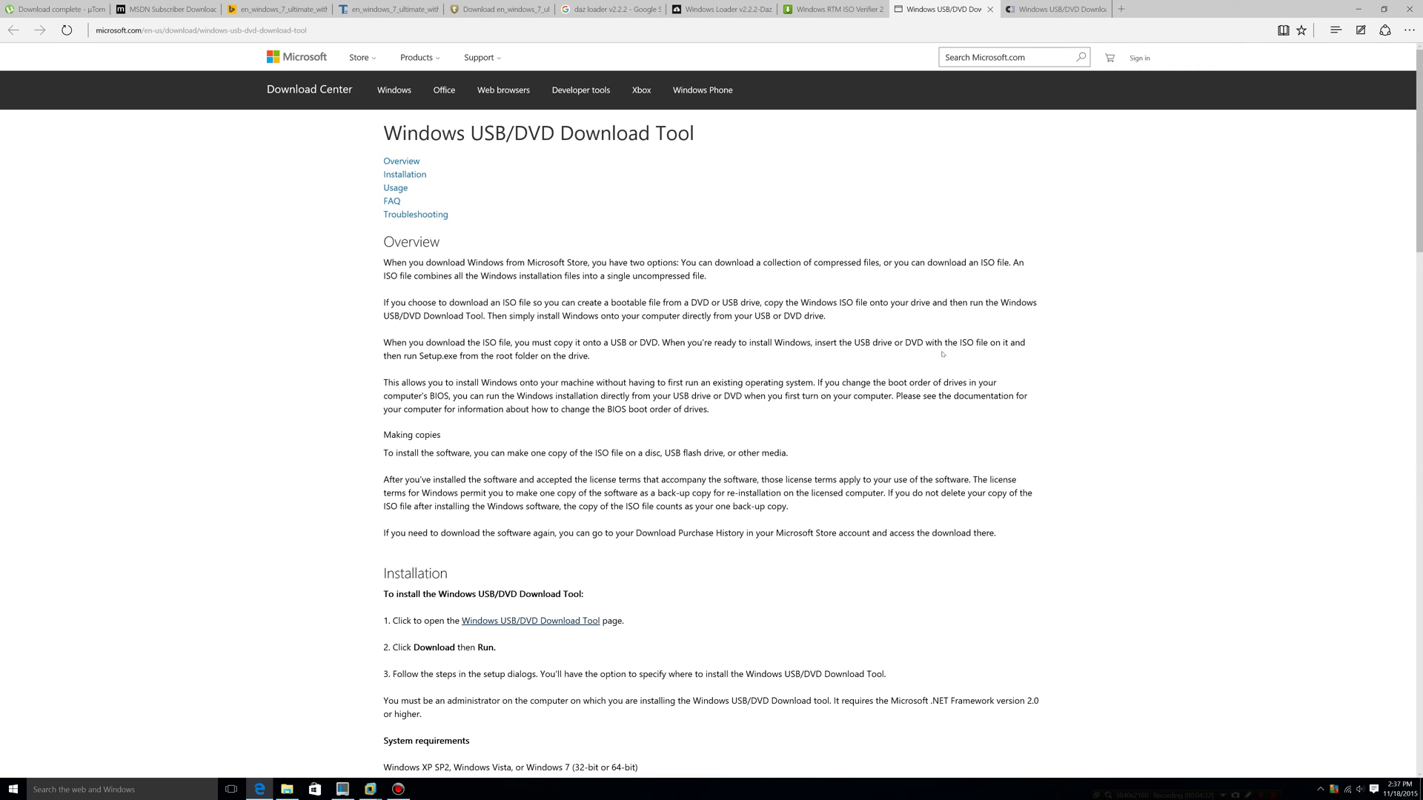
{"action": "left_click", "coordinate": [1050, 15]}
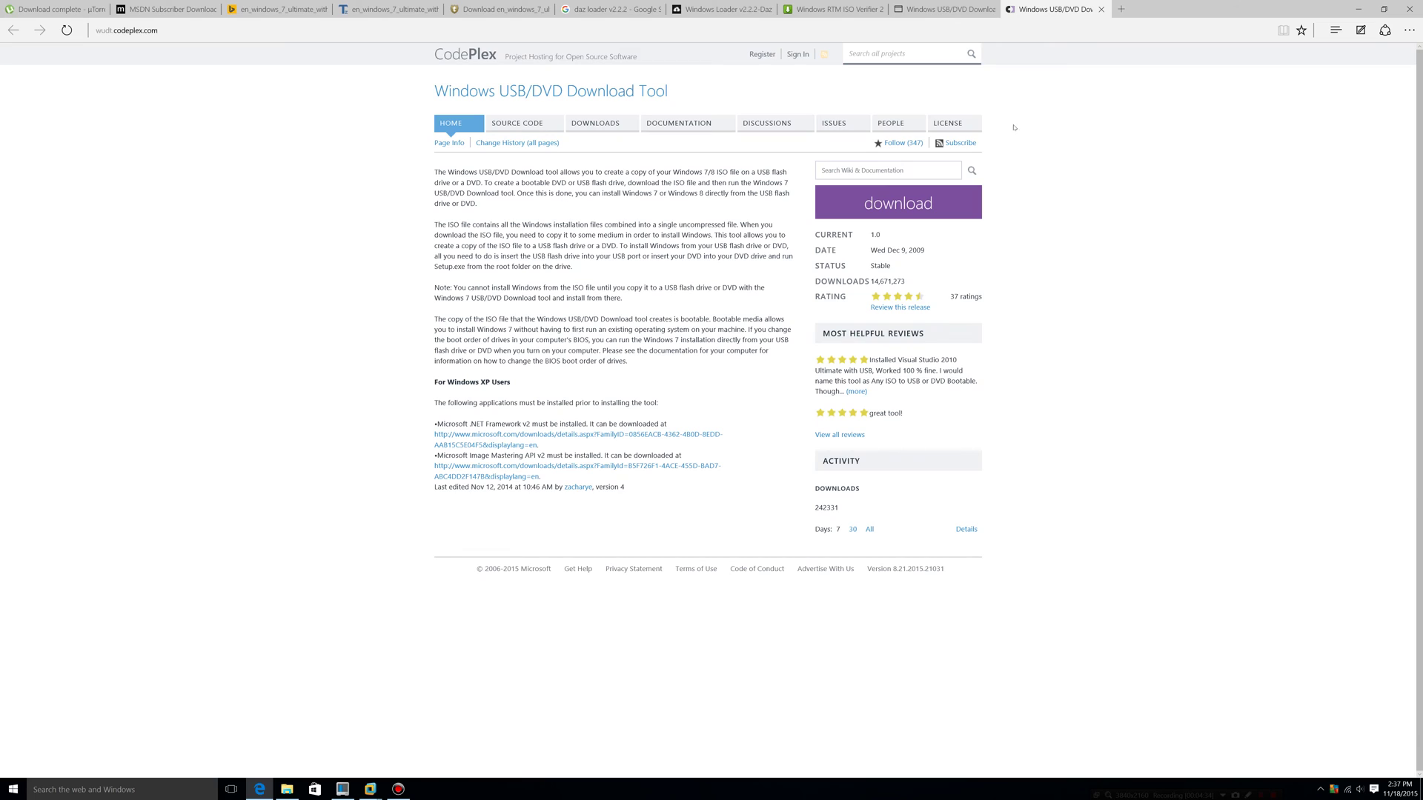
{"action": "left_click", "coordinate": [893, 216]}
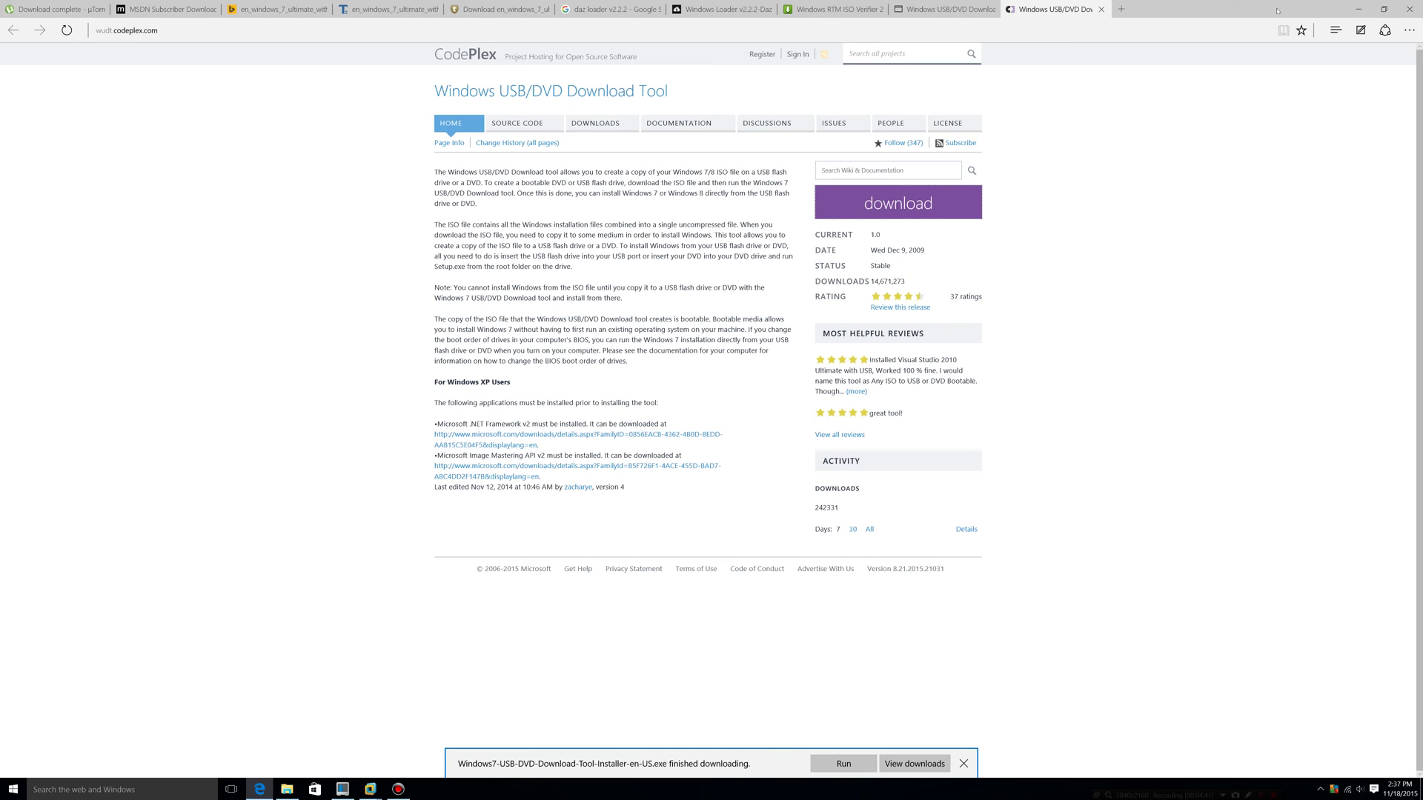
{"action": "left_click", "coordinate": [1361, 10]}
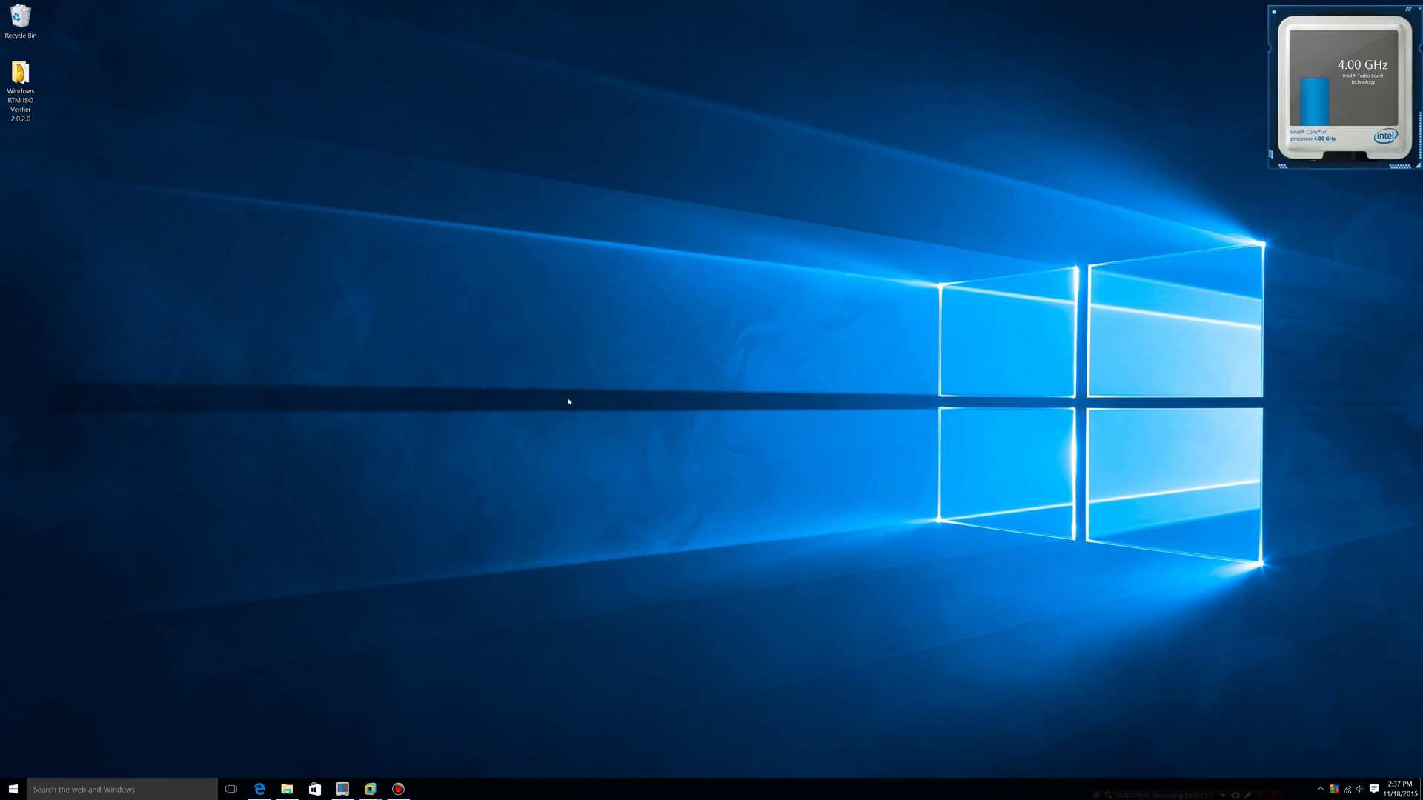
- Search the computer for Windows 7 USB DVD Download Tool and launch it
{"action": "key", "text": "super"}
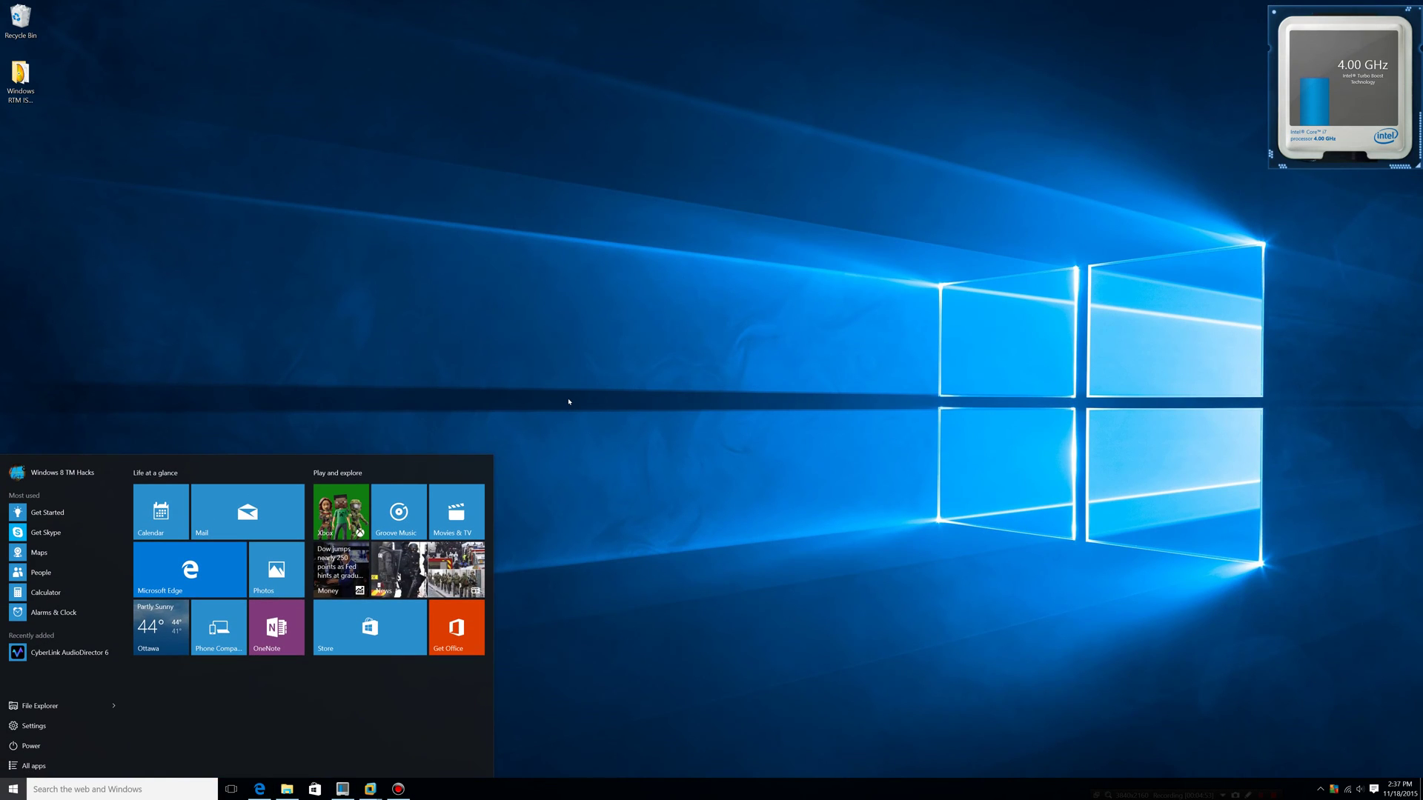
{"action": "type", "text": "powershell"}
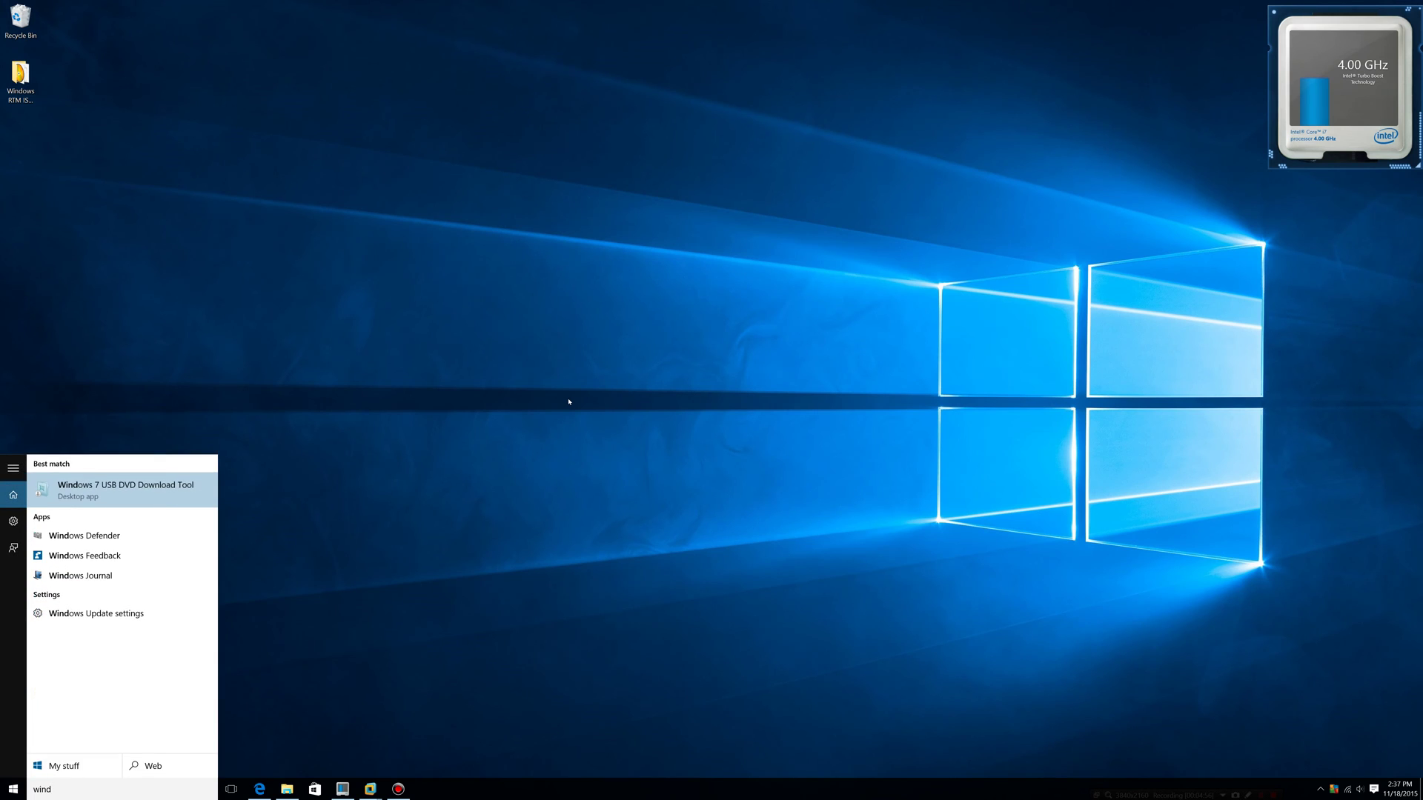
{"action": "key", "text": "Return"}
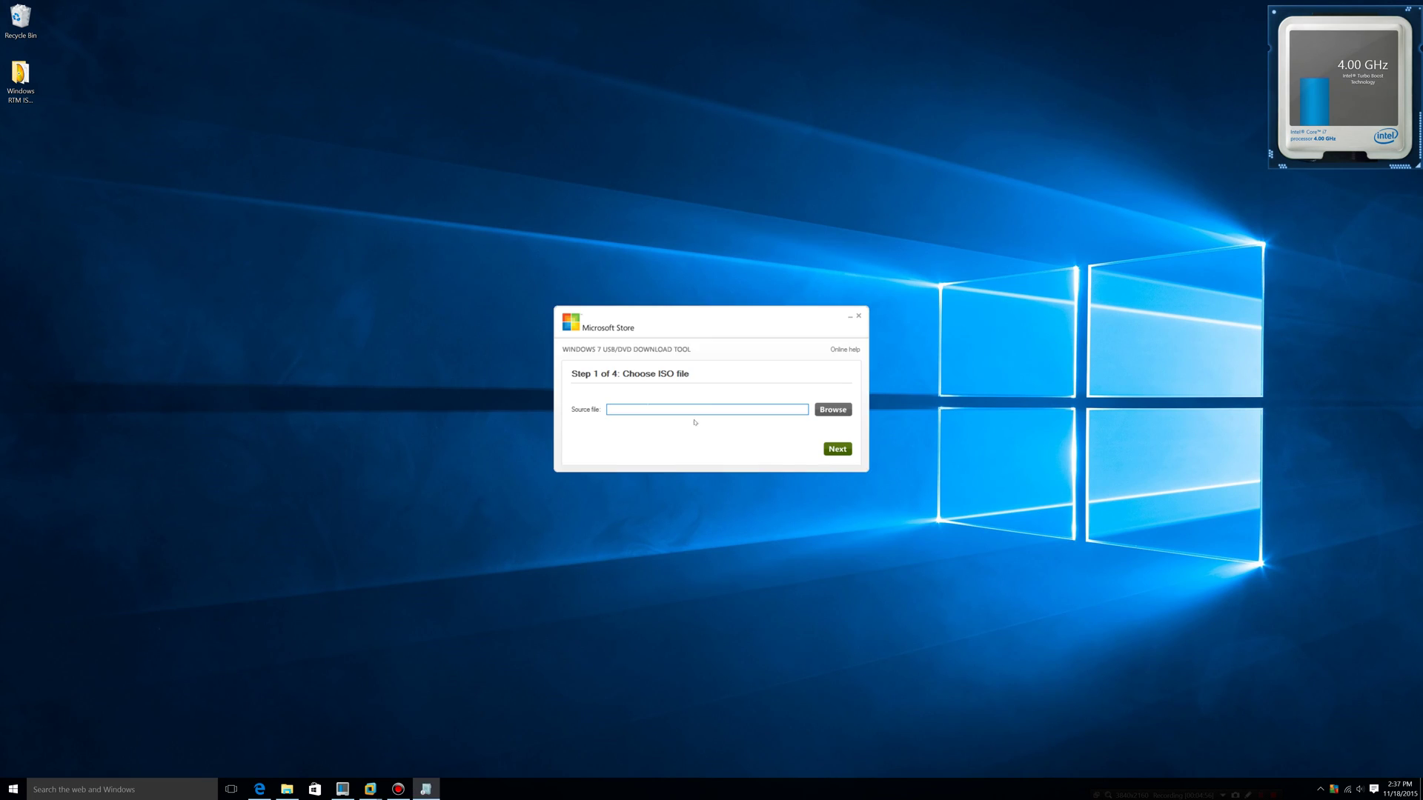
- Choose the x64 ISO from D:\Windows\Windows 7(TM)\Windows 7 Ultimate SP1 as the source file and continue to media selection
{"action": "left_click", "coordinate": [833, 409]}
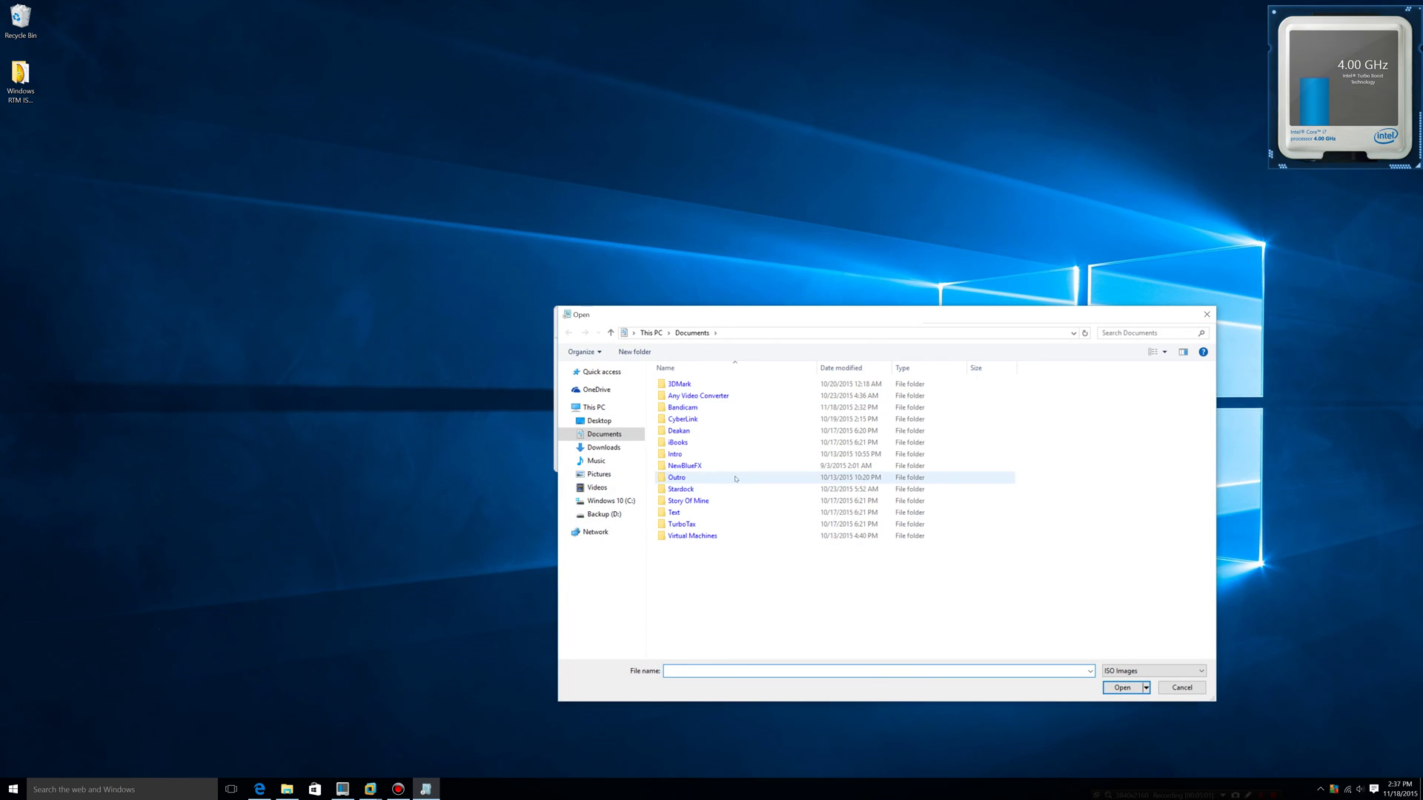
{"action": "left_click", "coordinate": [604, 514]}
{"action": "double_click", "coordinate": [689, 467]}
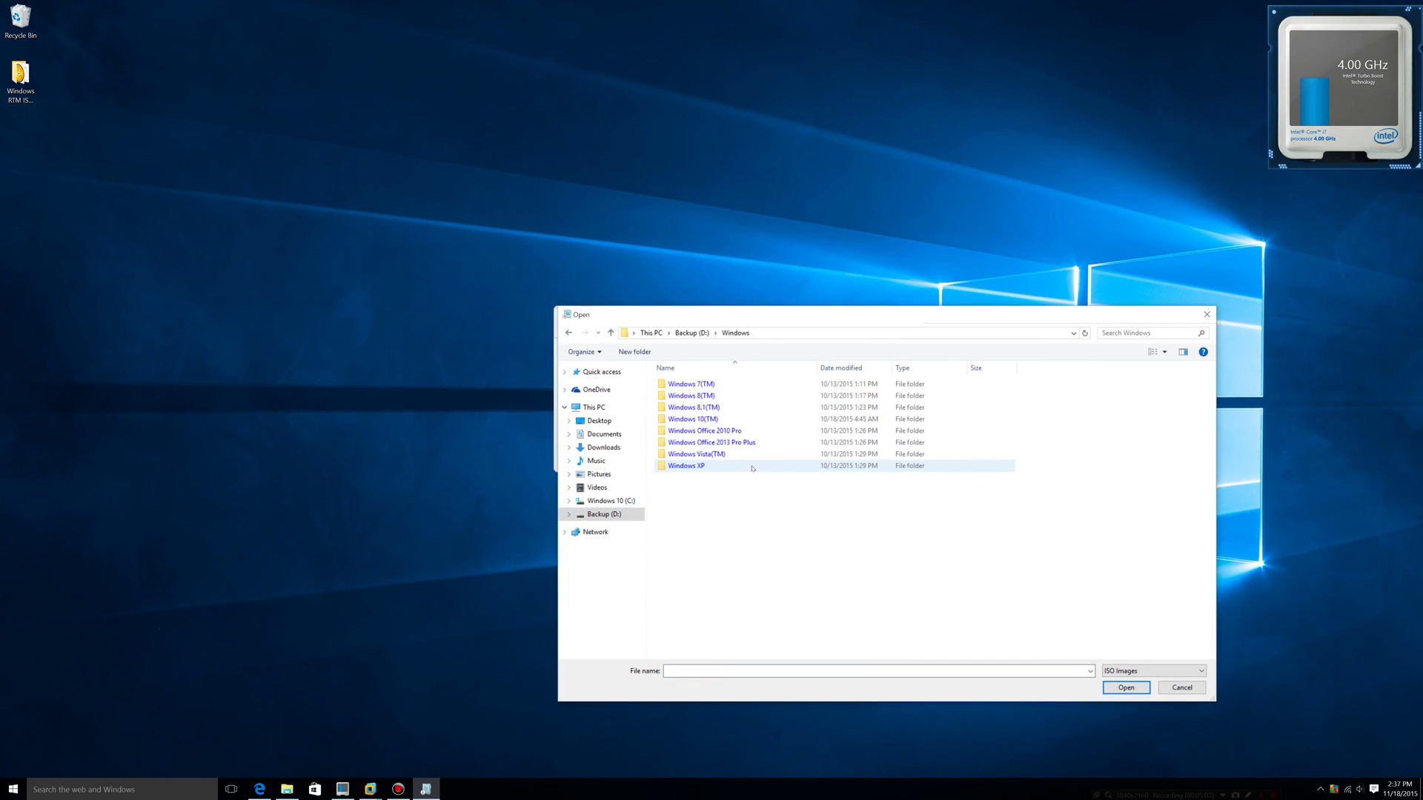
{"action": "double_click", "coordinate": [723, 384]}
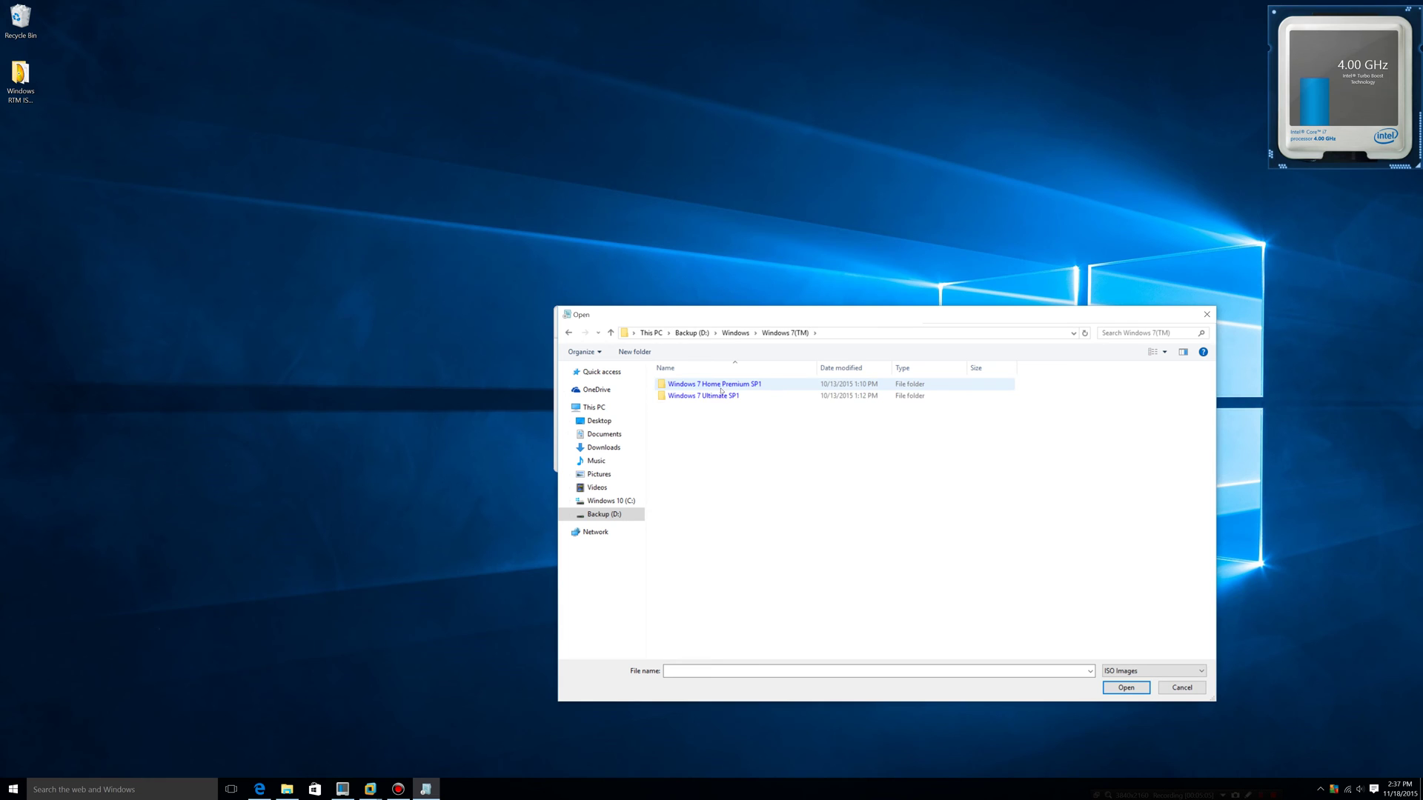
{"action": "double_click", "coordinate": [724, 397]}
{"action": "double_click", "coordinate": [741, 384]}
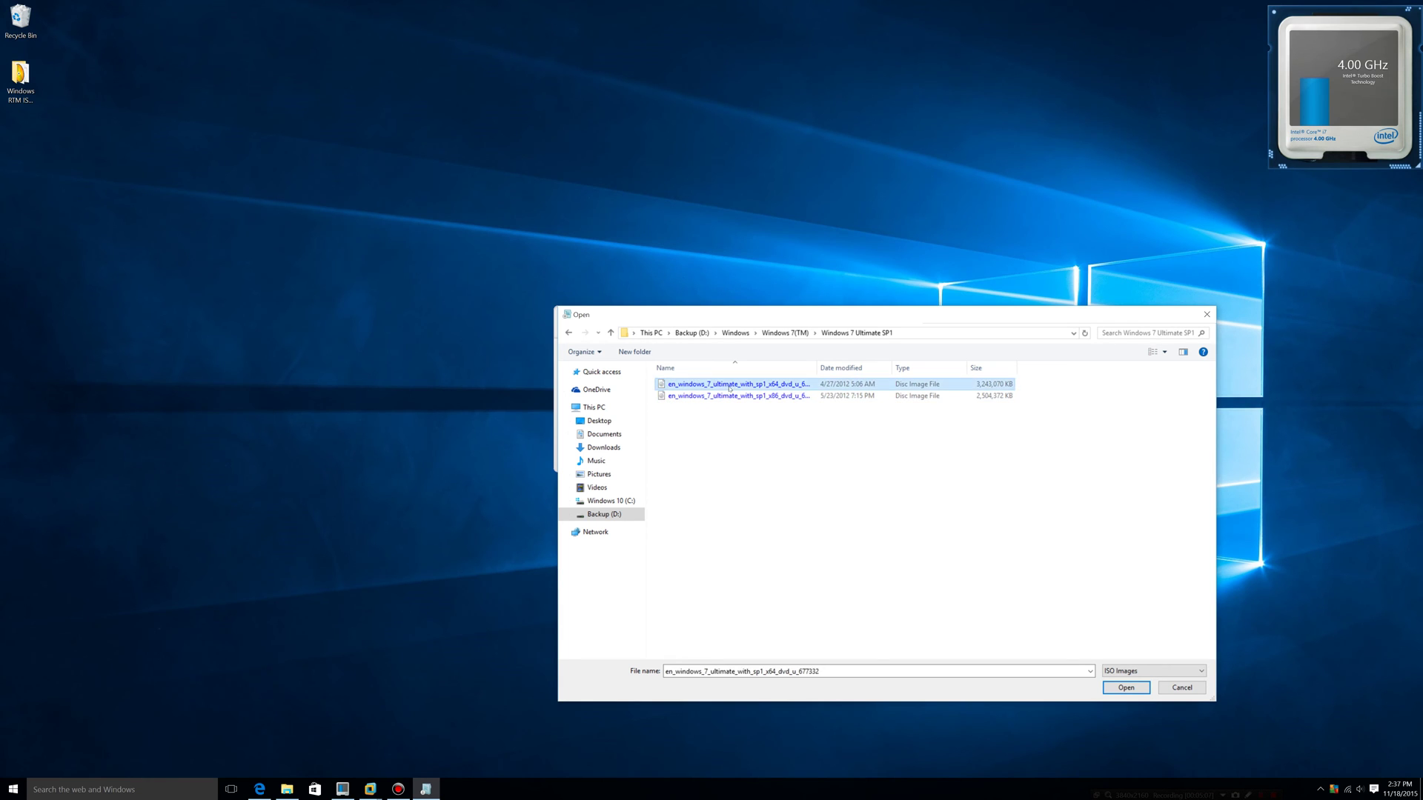
{"action": "left_click", "coordinate": [837, 449]}
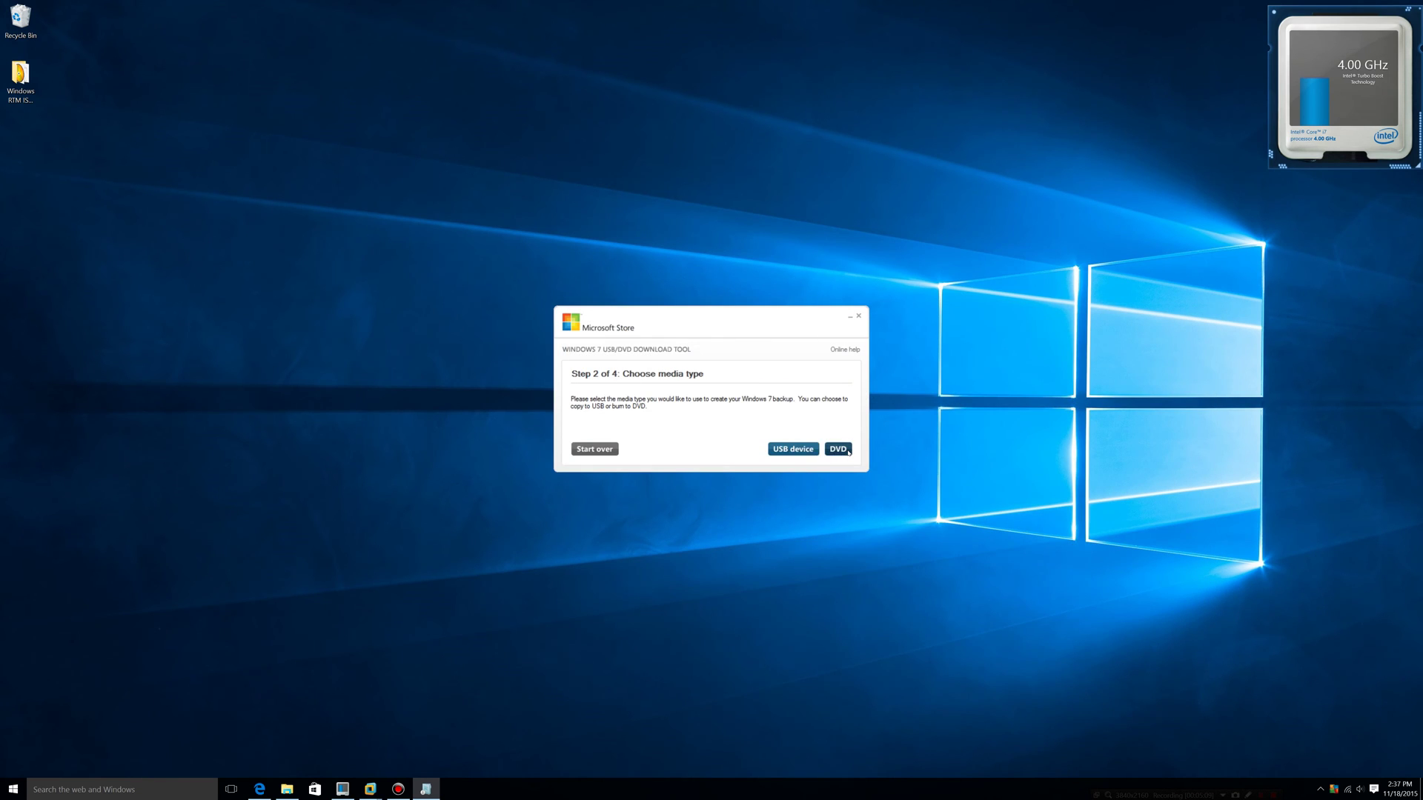
- Choose USB device as the media type, refresh the list of USB devices, and close the download tool
{"action": "left_click", "coordinate": [801, 451]}
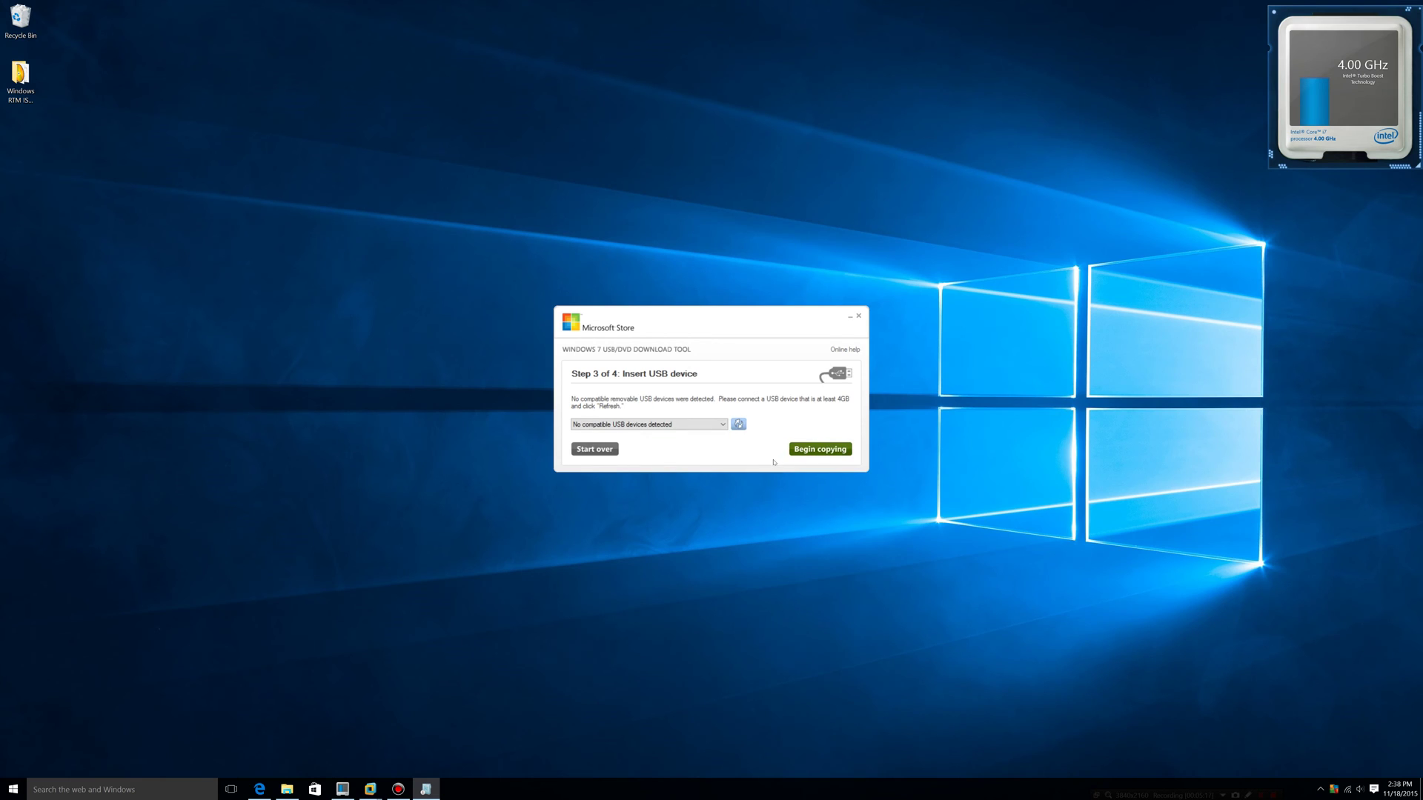
{"action": "left_click", "coordinate": [736, 427]}
{"action": "left_click", "coordinate": [857, 316]}
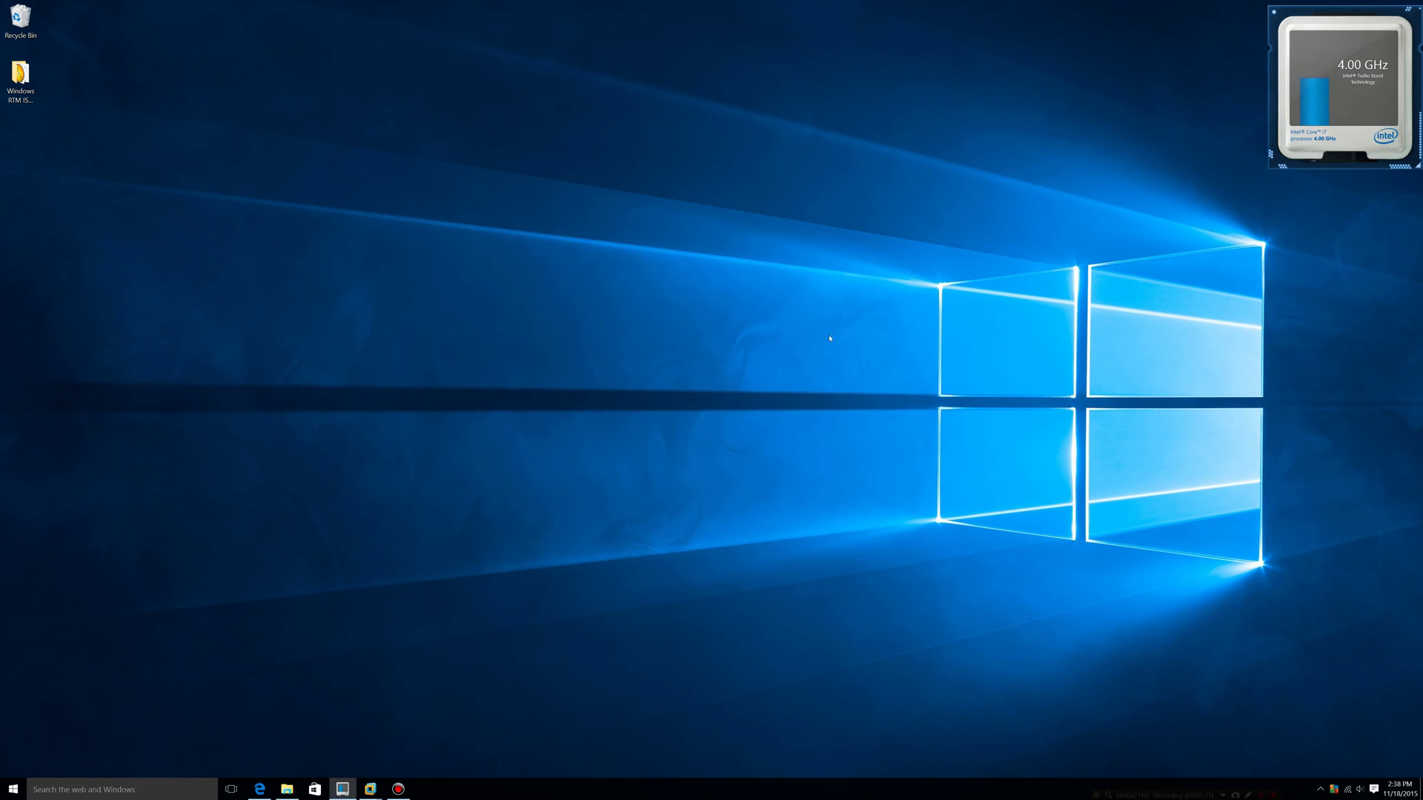
- Examine the devices and drives under This PC in File Explorer, then return to the desktop
{"action": "key", "text": "Return"}
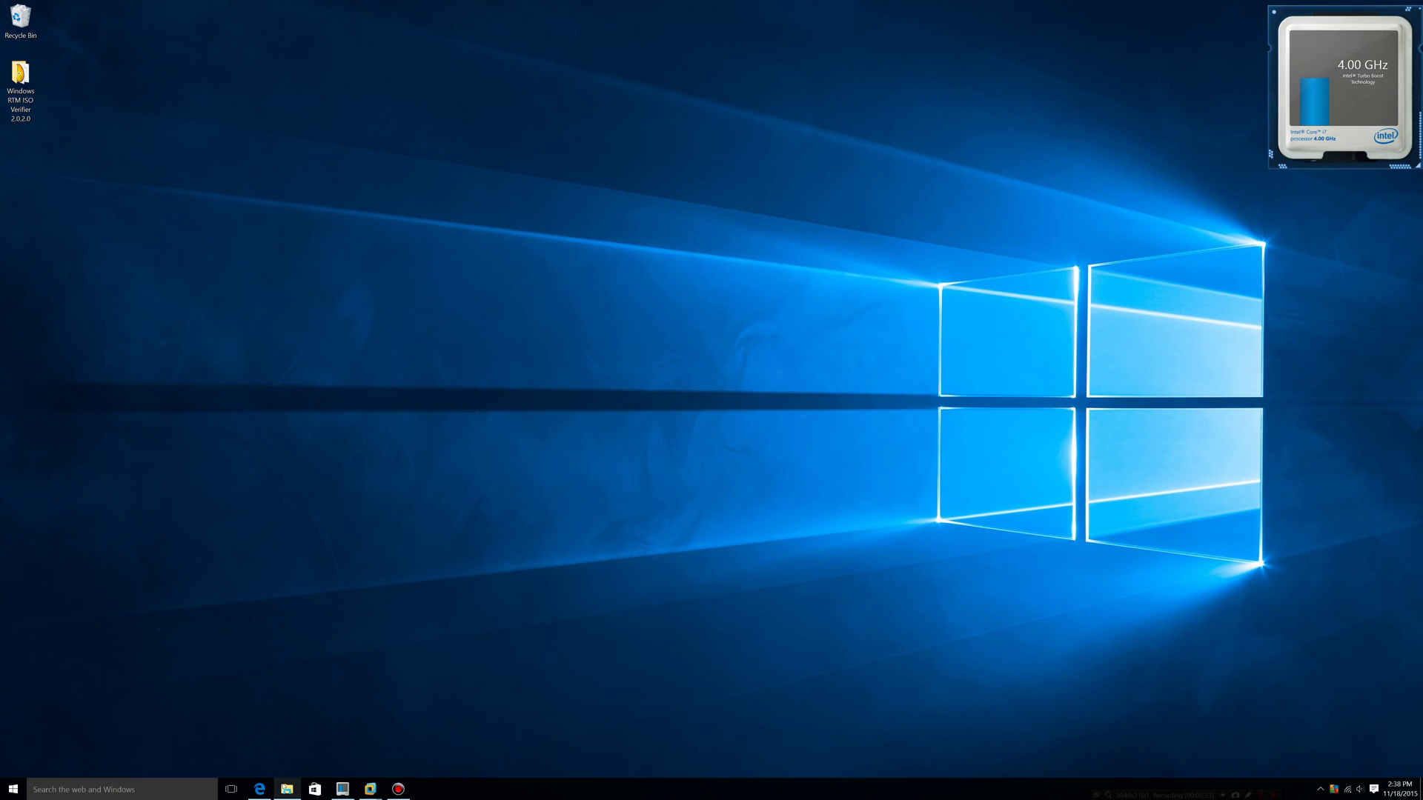
{"action": "left_click", "coordinate": [479, 497]}
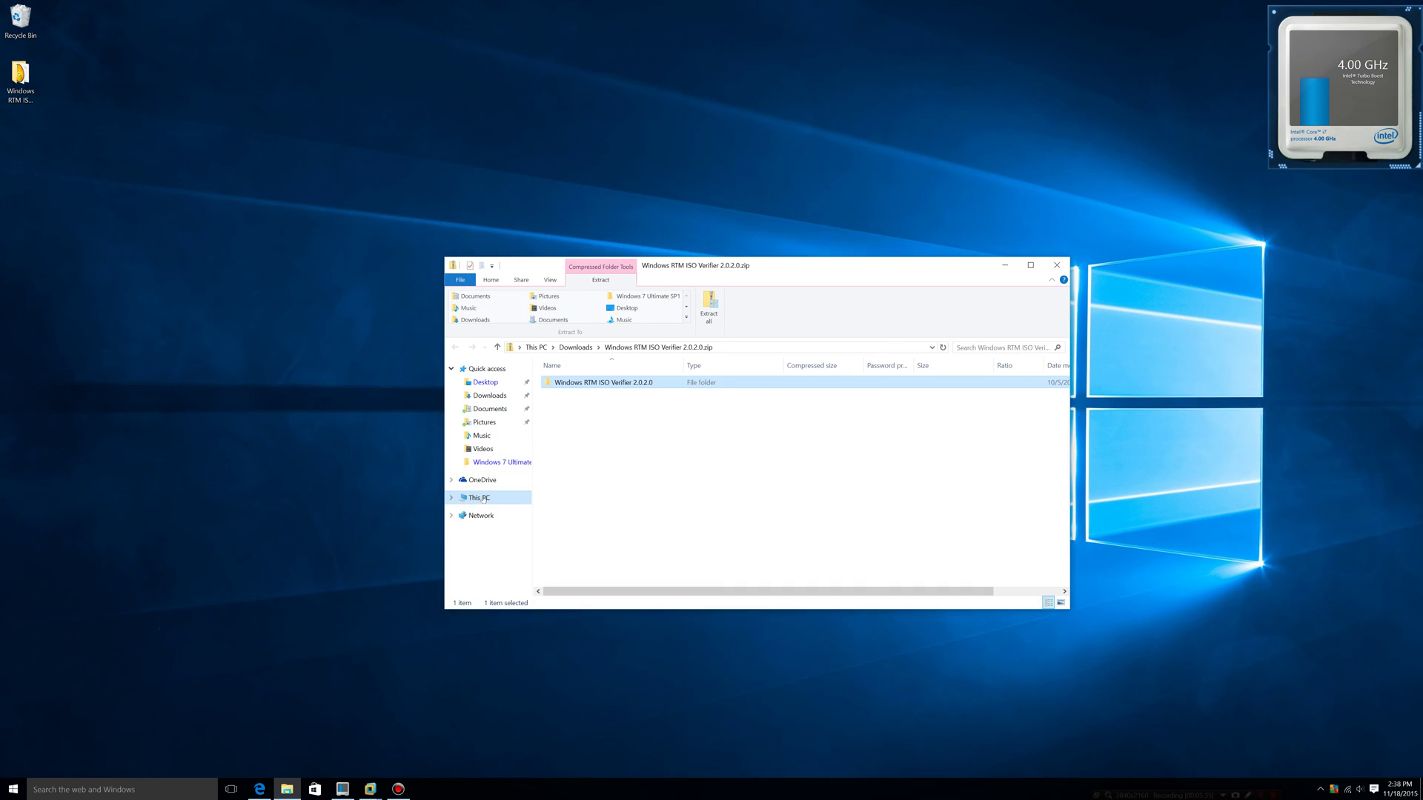
{"action": "left_click_drag", "start_coordinate": [776, 521], "coordinate": [755, 531]}
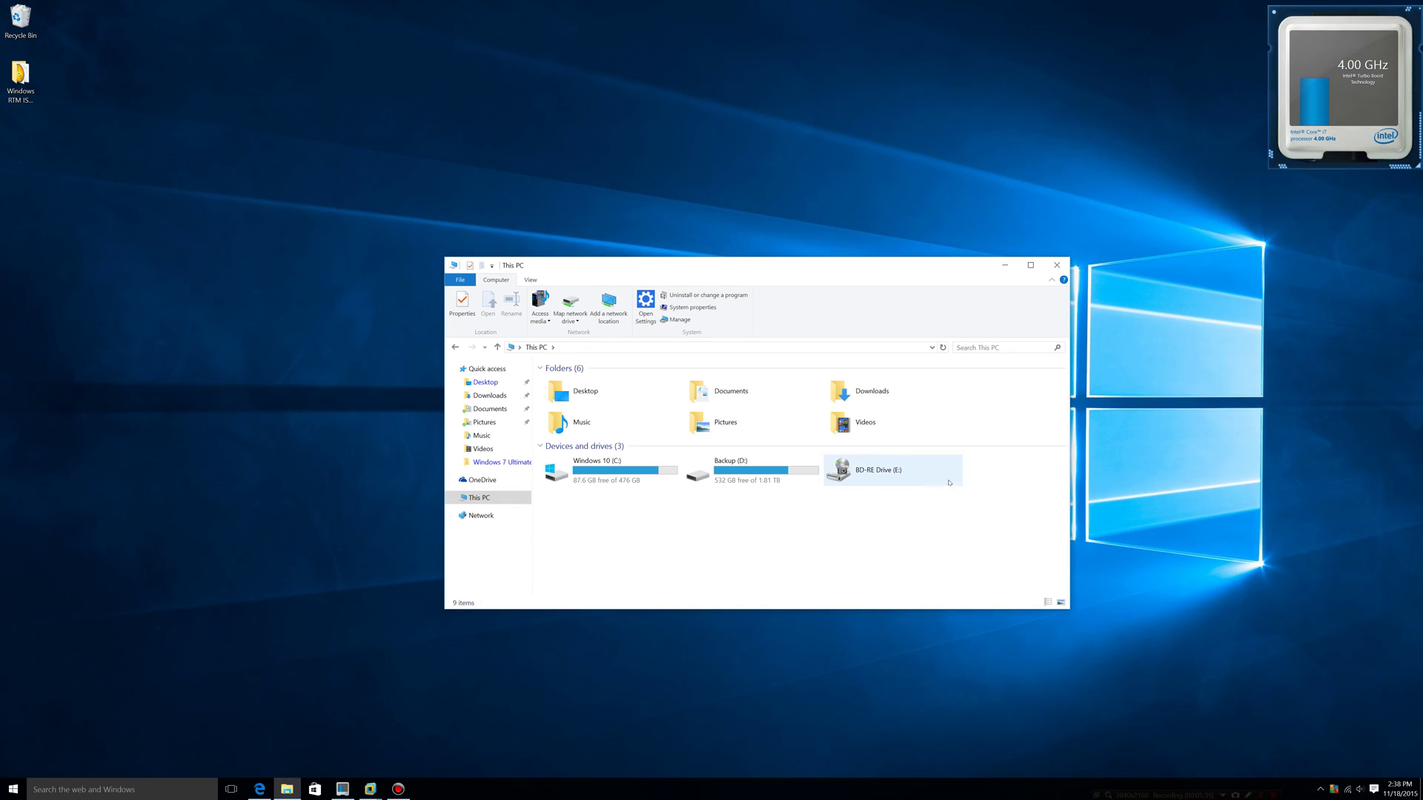
{"action": "mouse_move", "coordinate": [570, 515]}
{"action": "left_mouse_down"}
{"action": "mouse_move", "coordinate": [670, 510]}
{"action": "mouse_move", "coordinate": [731, 482]}
{"action": "mouse_move", "coordinate": [593, 529]}
{"action": "left_mouse_up"}
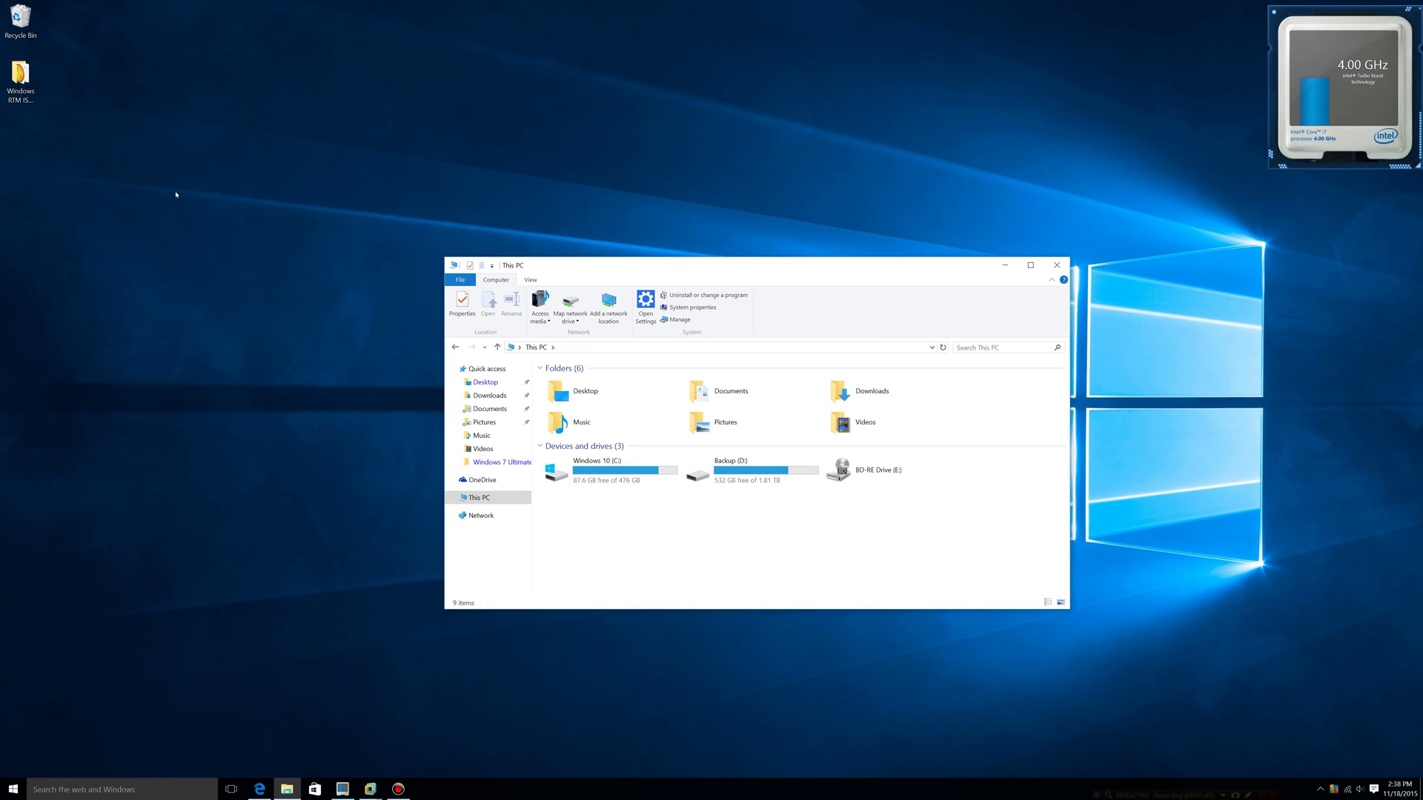
{"action": "left_click_drag", "start_coordinate": [35, 77], "coordinate": [630, 516]}
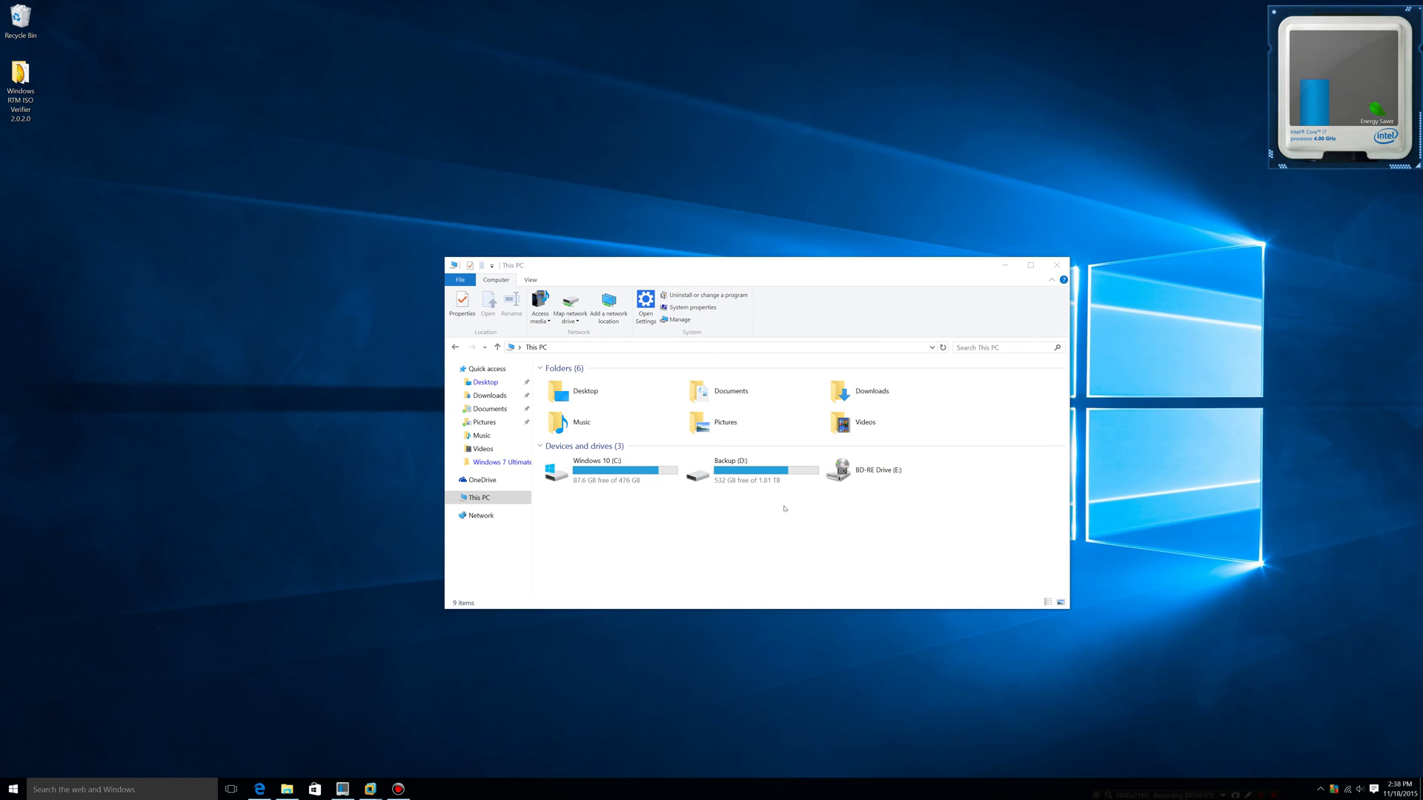
{"action": "key", "text": "super+d"}
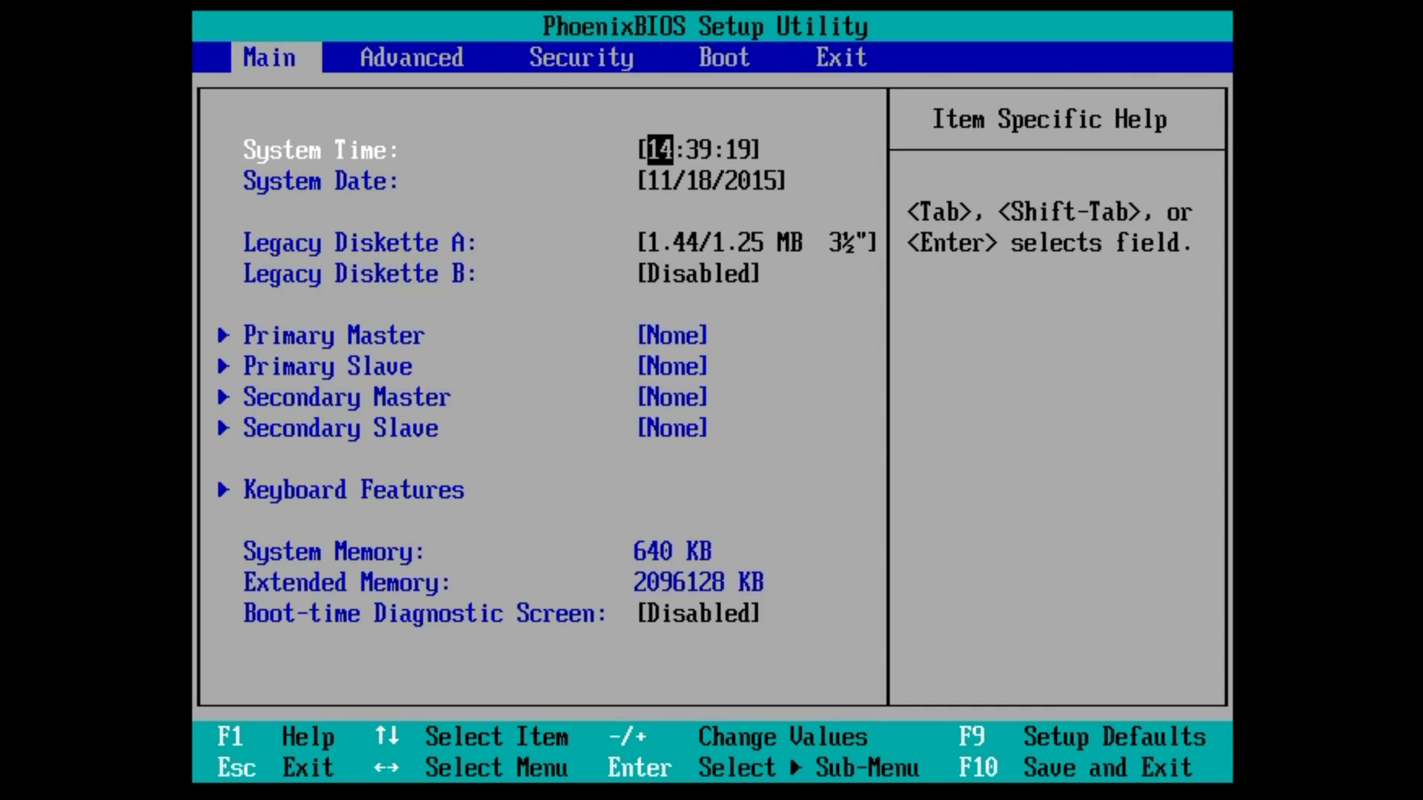
- Examine the boot device order in the BIOS setup, moving through the entries to CD-ROM Drive
{"action": "key", "text": "Right"}
{"action": "key", "text": "Right"}
{"action": "key", "text": "Right"}
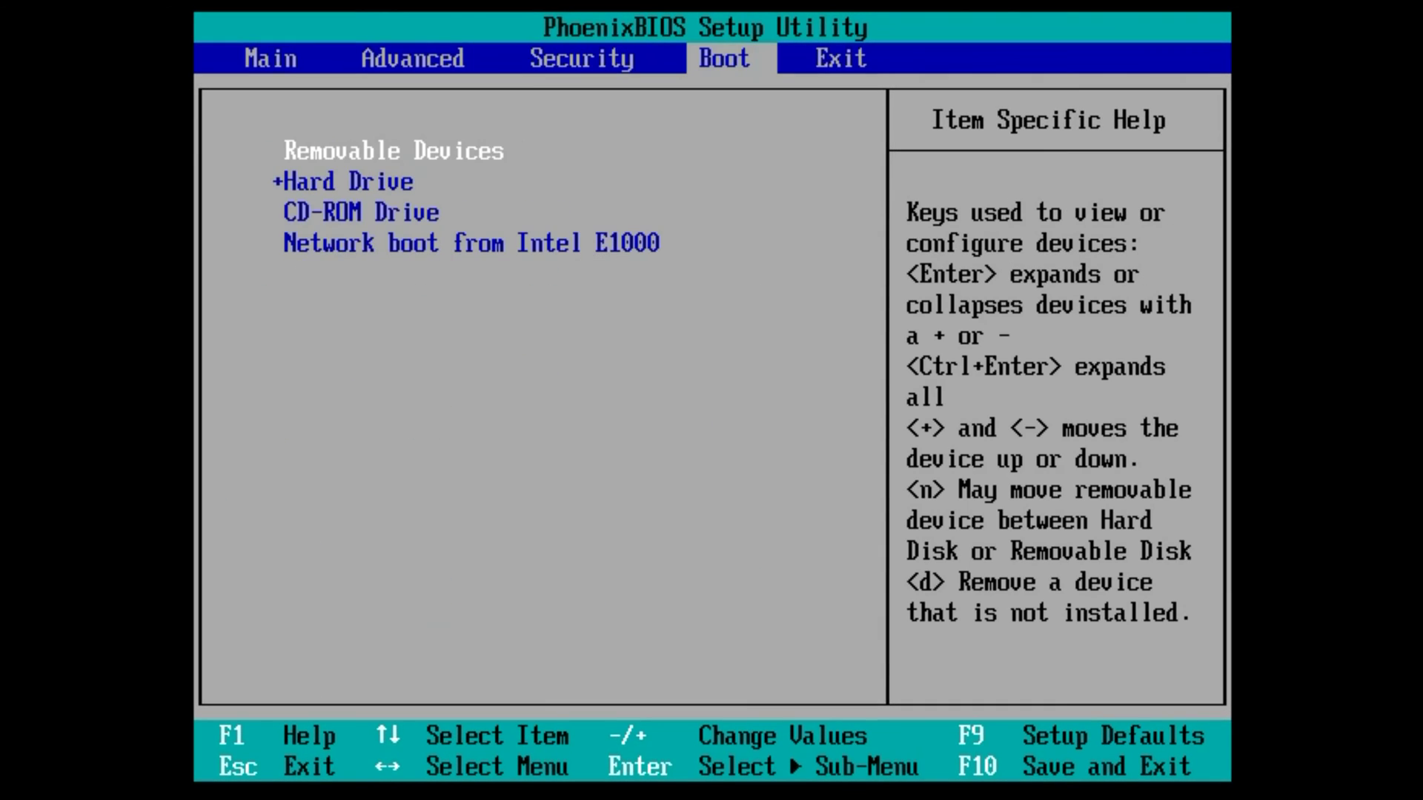
{"action": "key", "text": "Down"}
{"action": "key", "text": "Up"}
{"action": "key", "text": "Down"}
{"action": "key", "text": "Up"}
{"action": "key", "text": "Down"}
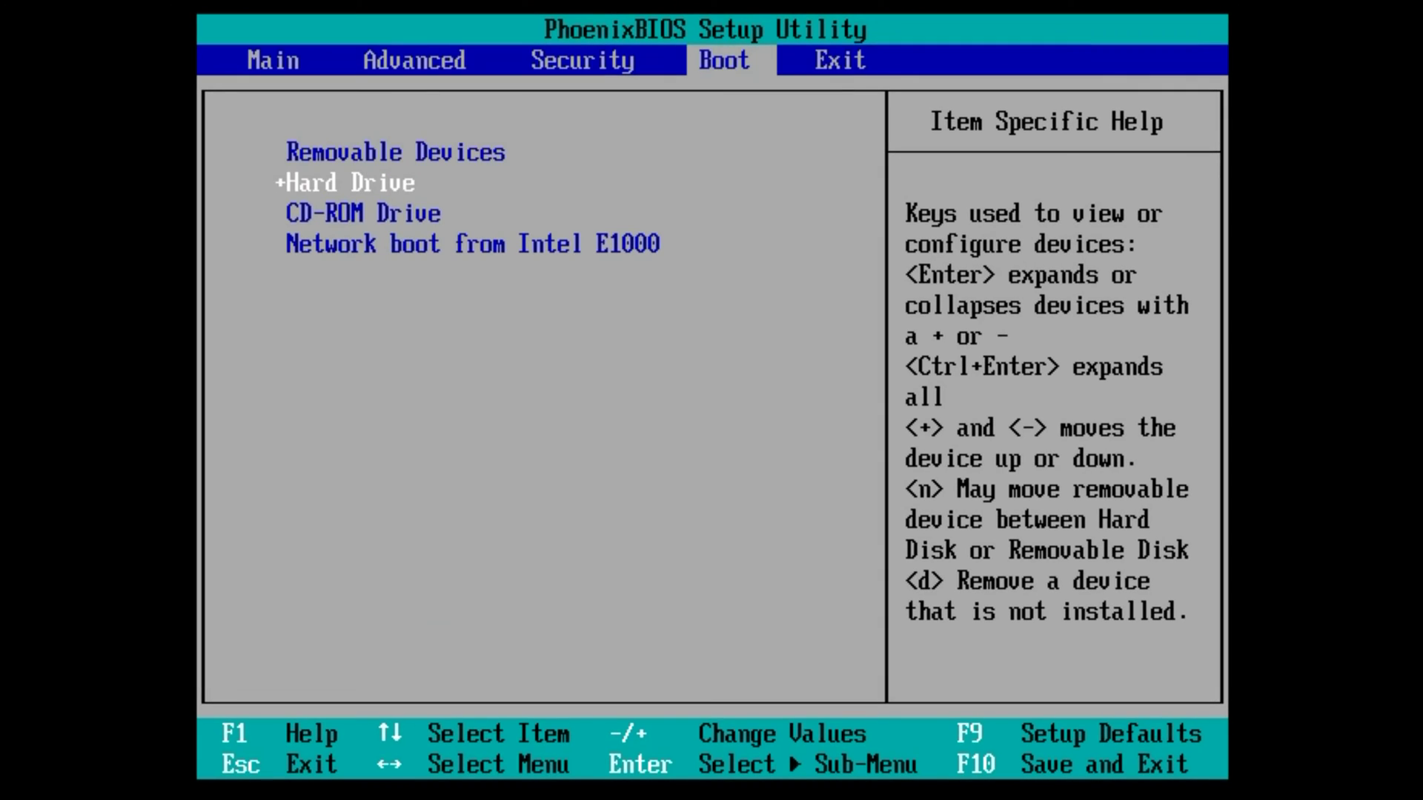
{"action": "key", "text": "Down"}
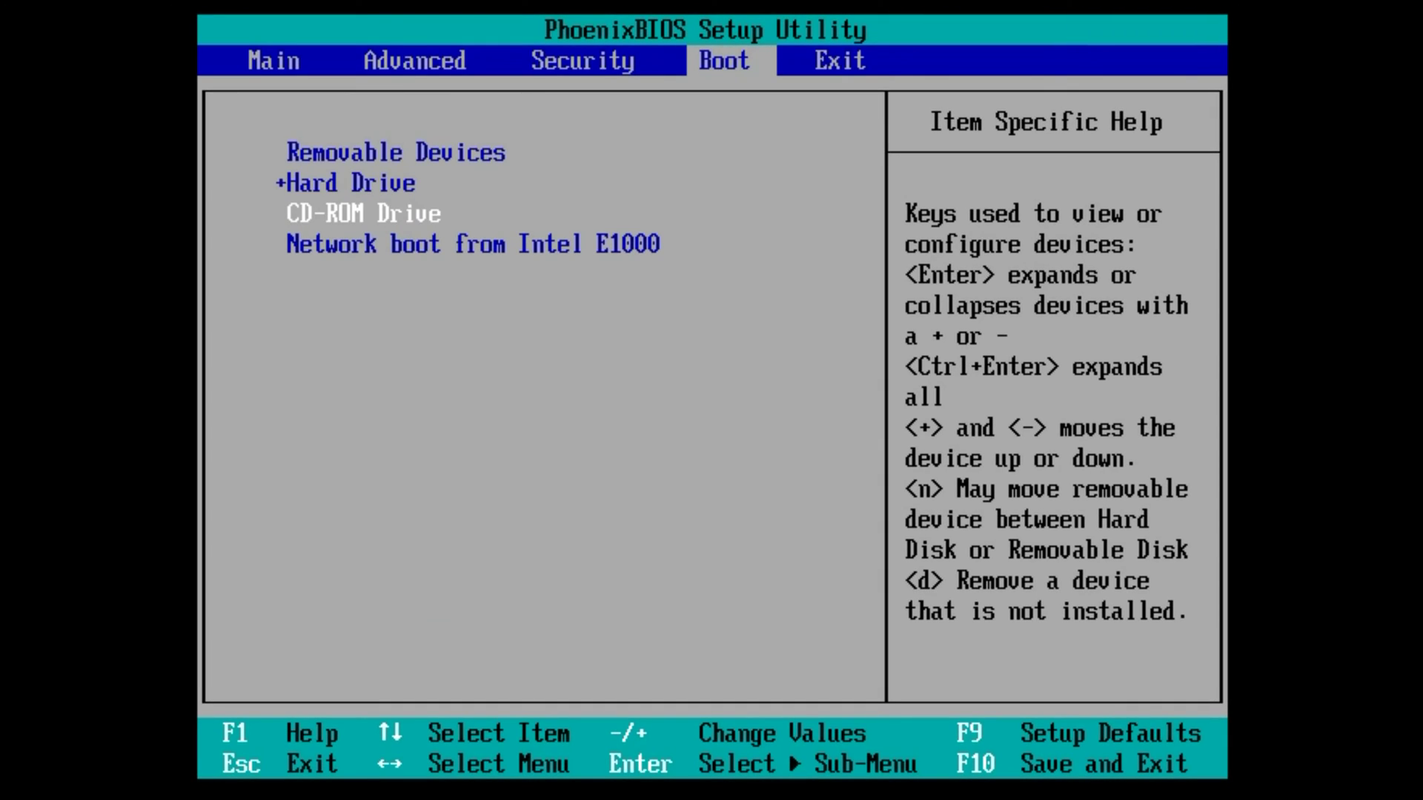
- Exit the BIOS setup saving changes and boot into the Windows 7 installer
{"action": "key", "text": "Right"}
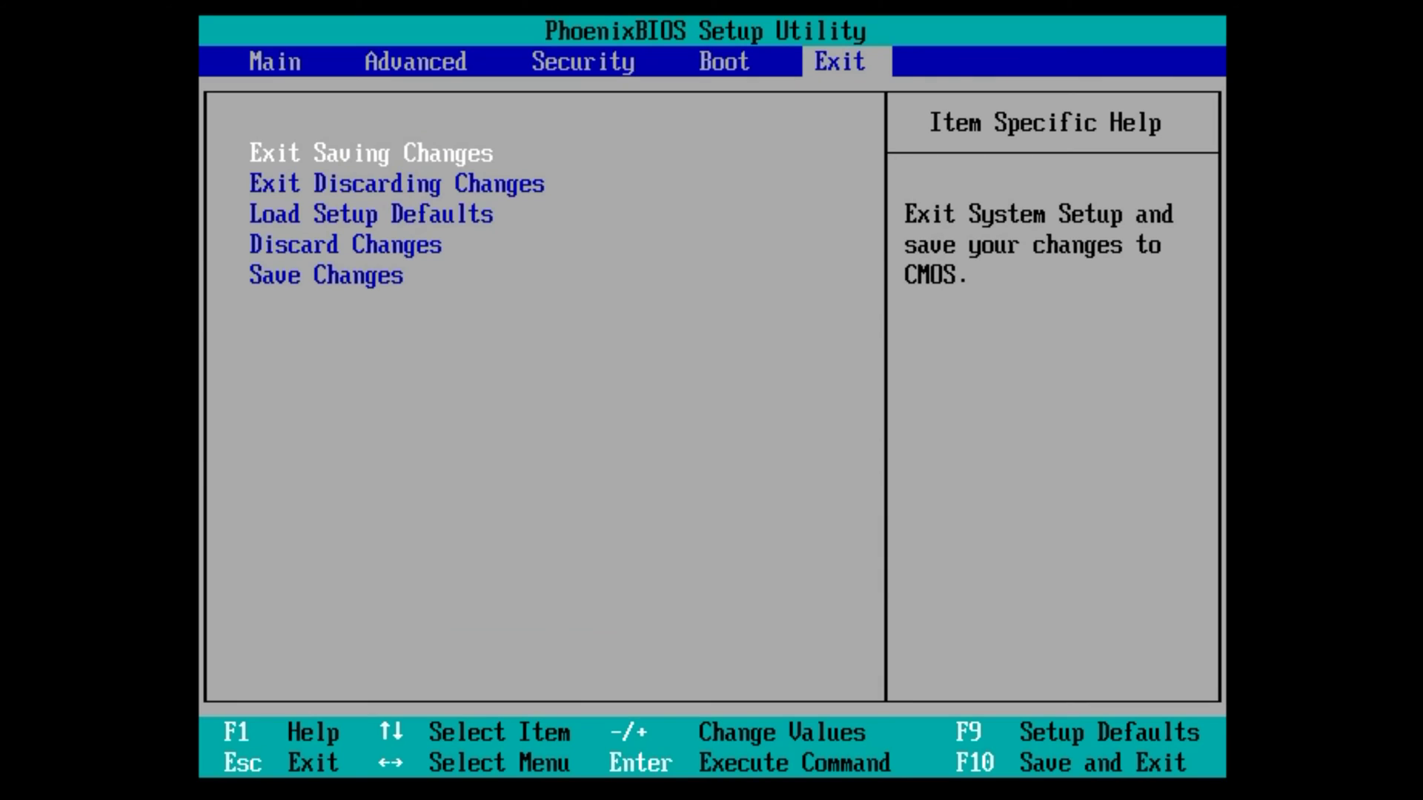
{"action": "key", "text": "Return"}
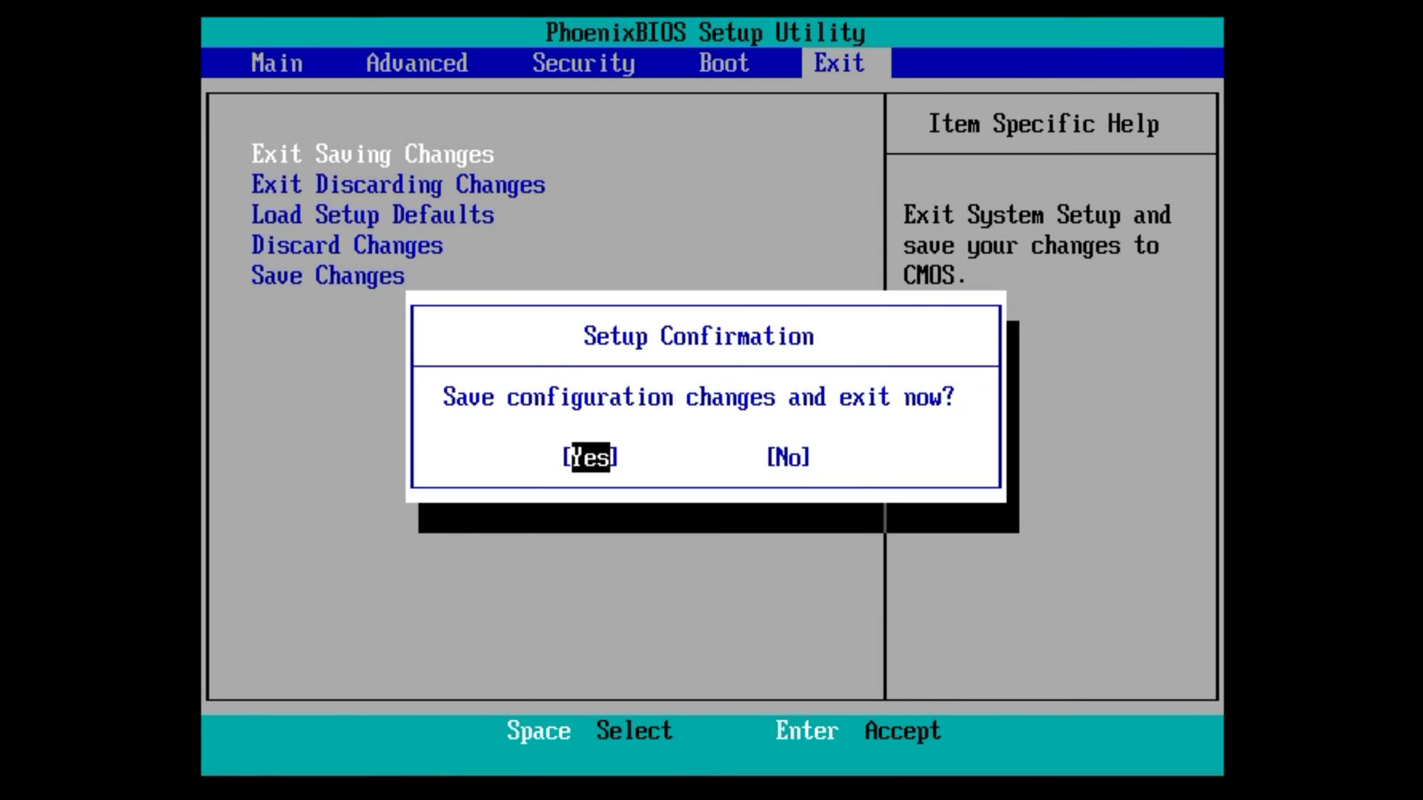
{"action": "key", "text": "Return"}
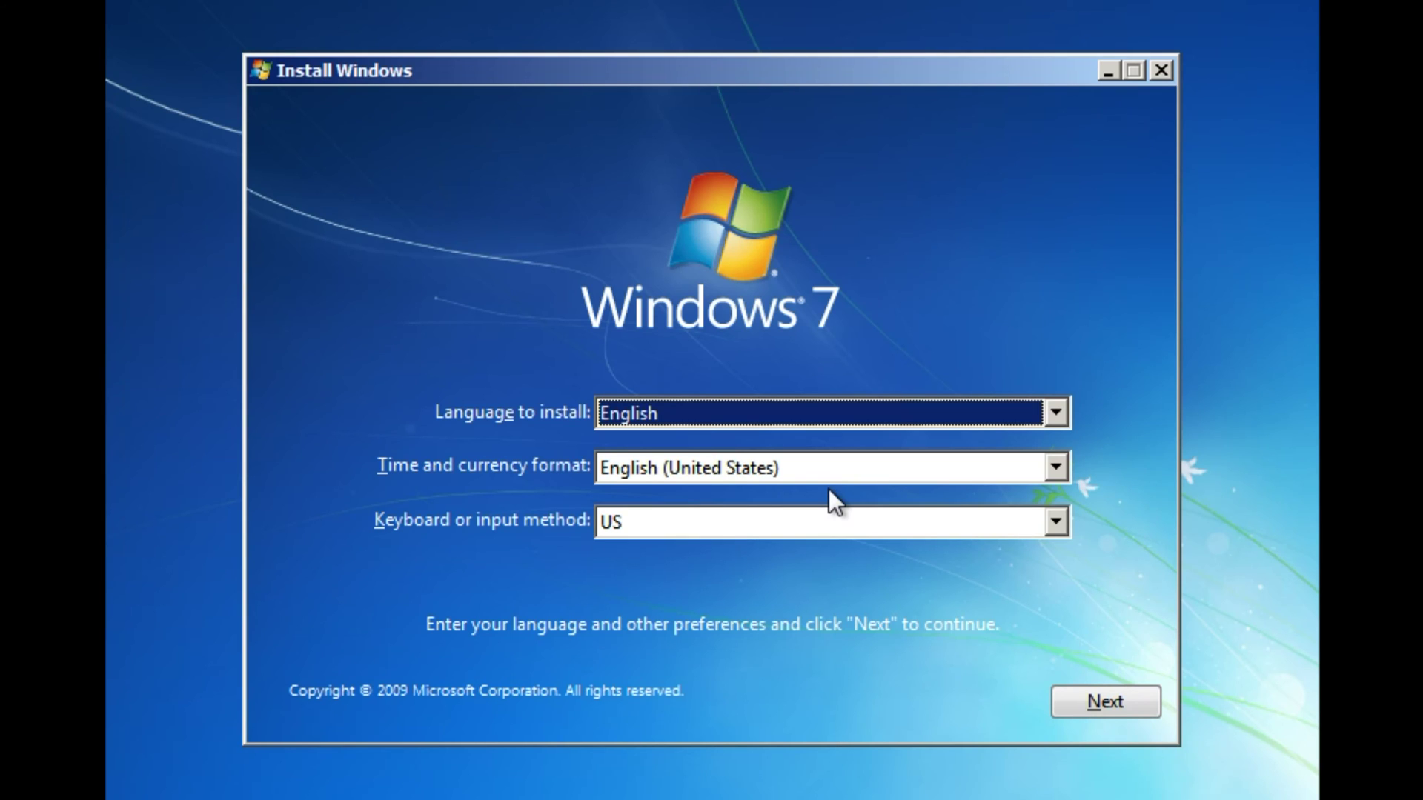
- Set the time and currency format to English (Canada) and continue past the language preferences
{"action": "left_click", "coordinate": [695, 467]}
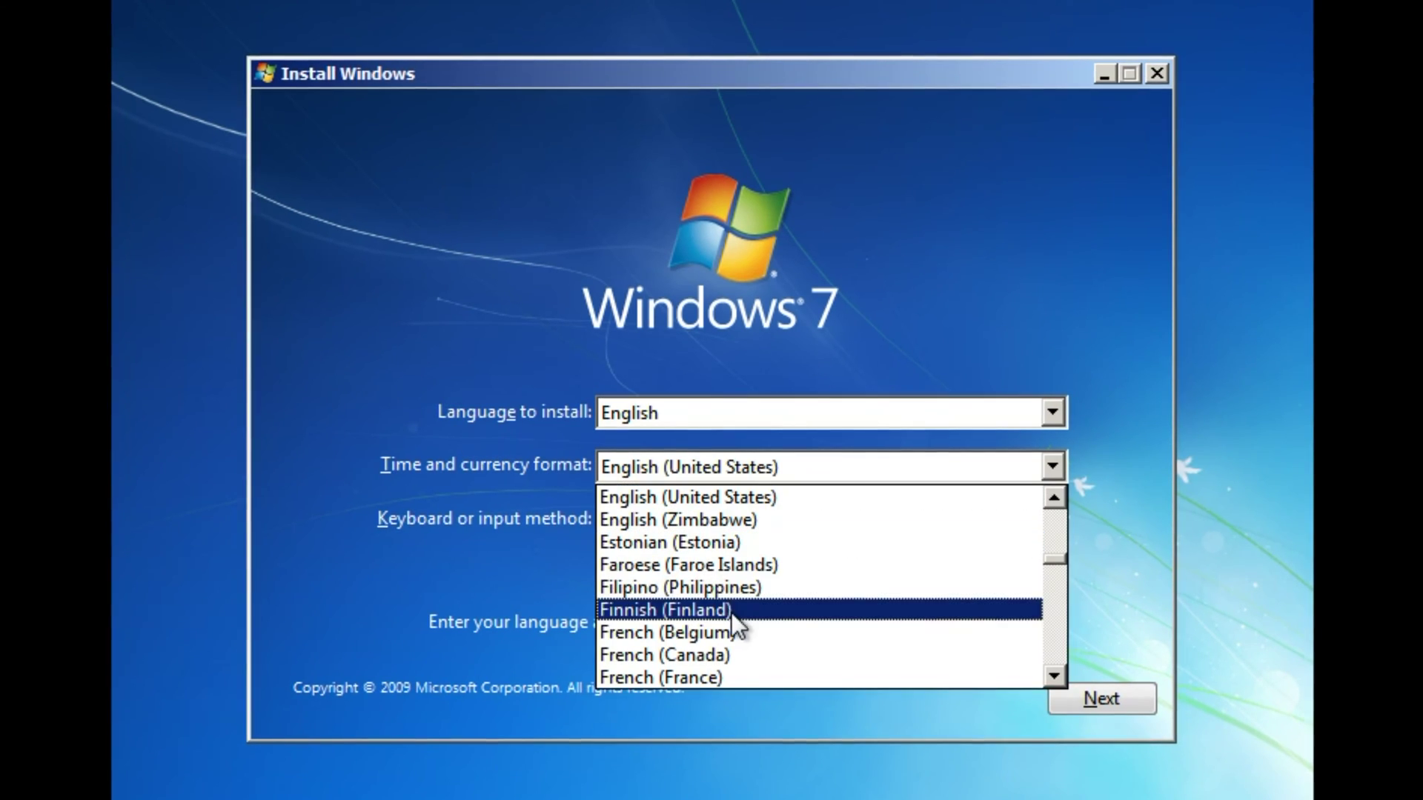
{"action": "scroll", "coordinate": [861, 580], "scroll_direction": "up", "scroll_amount": 3}
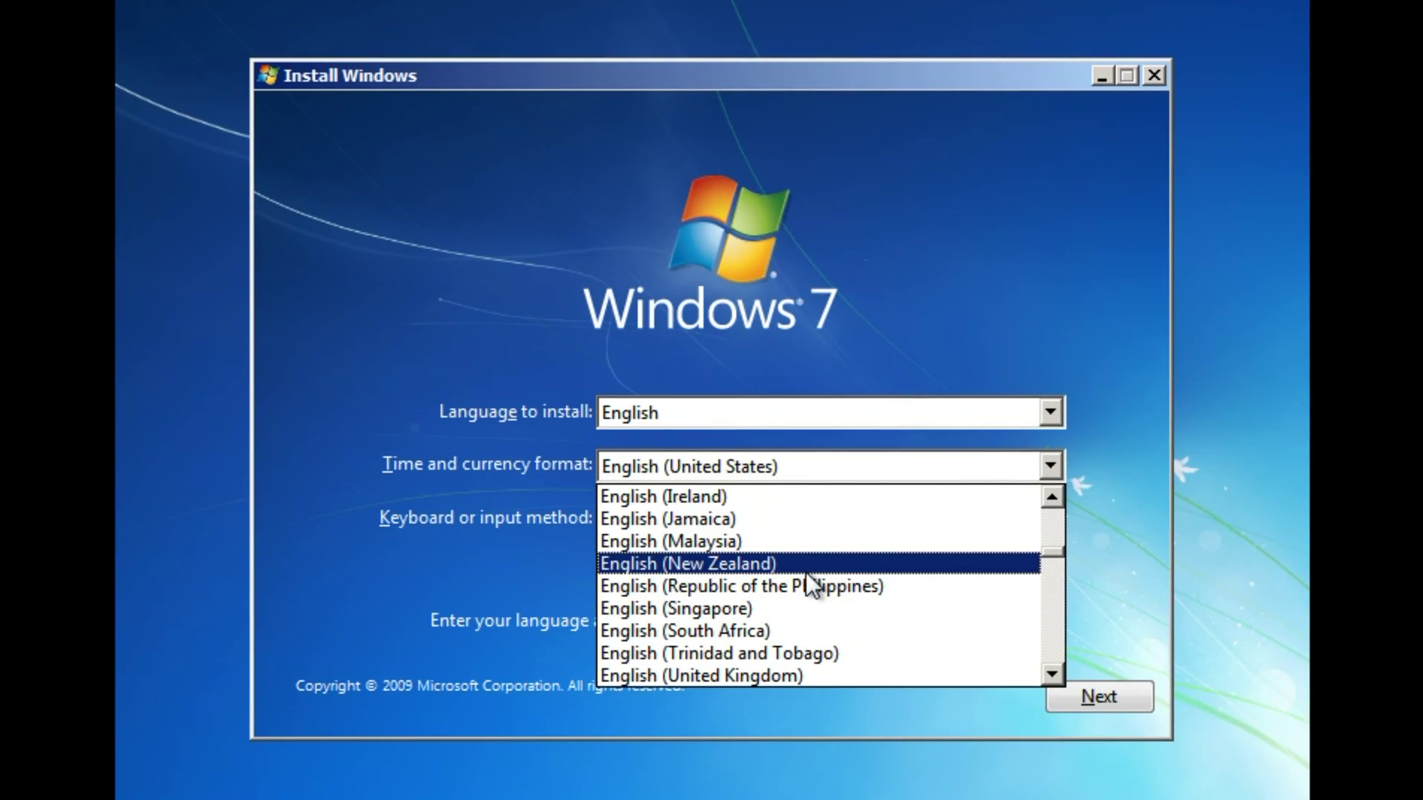
{"action": "scroll", "coordinate": [803, 570], "scroll_direction": "up", "scroll_amount": 2}
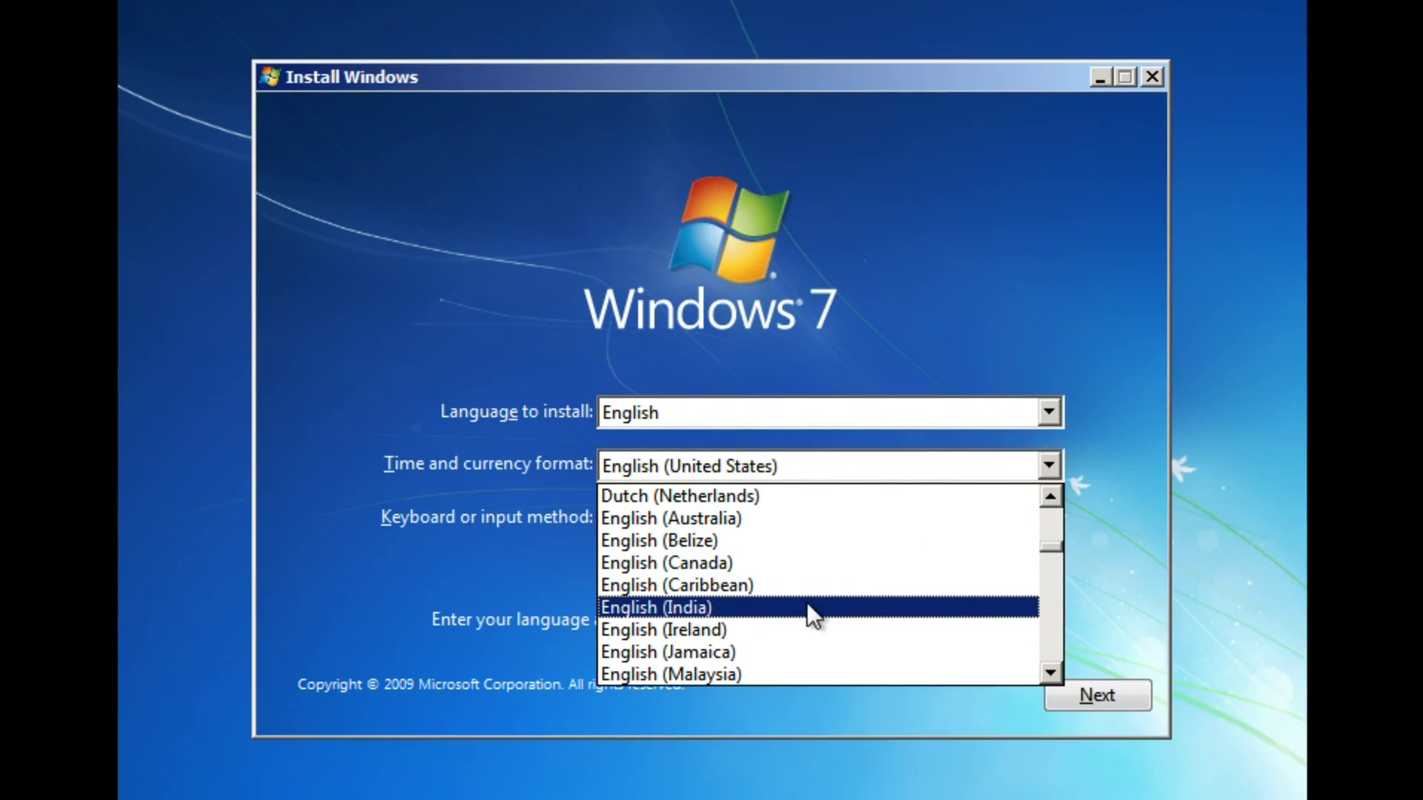
{"action": "left_click", "coordinate": [795, 565]}
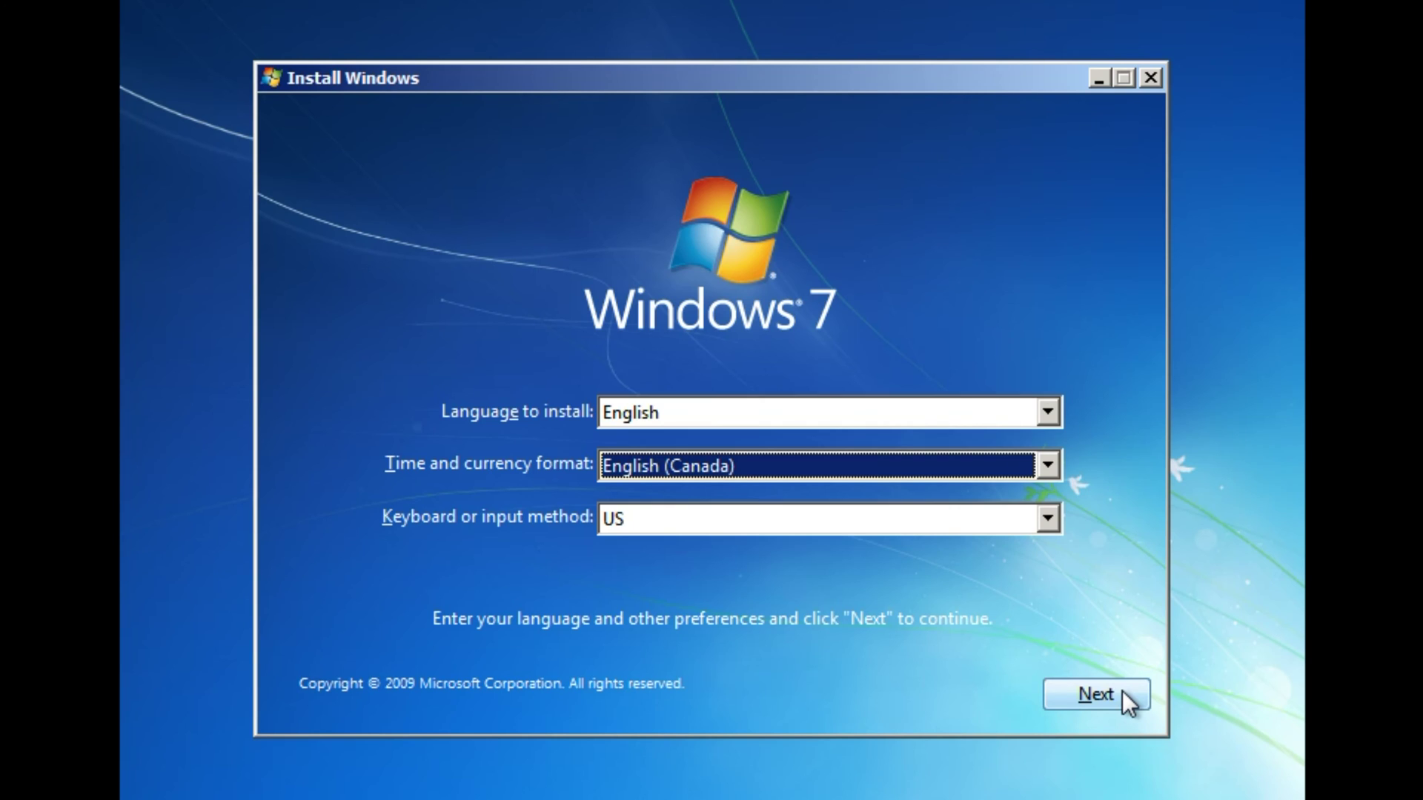
{"action": "left_click", "coordinate": [1097, 694]}
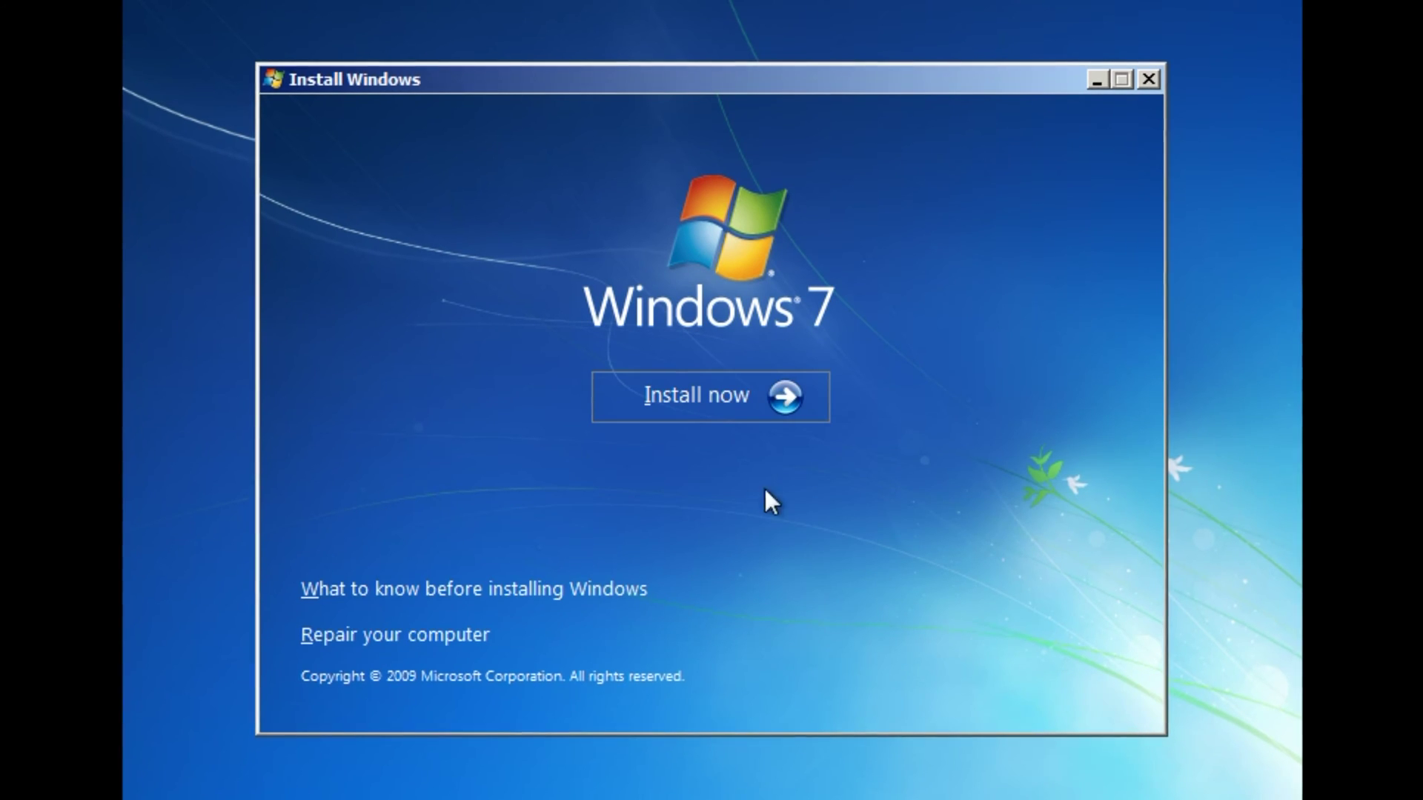
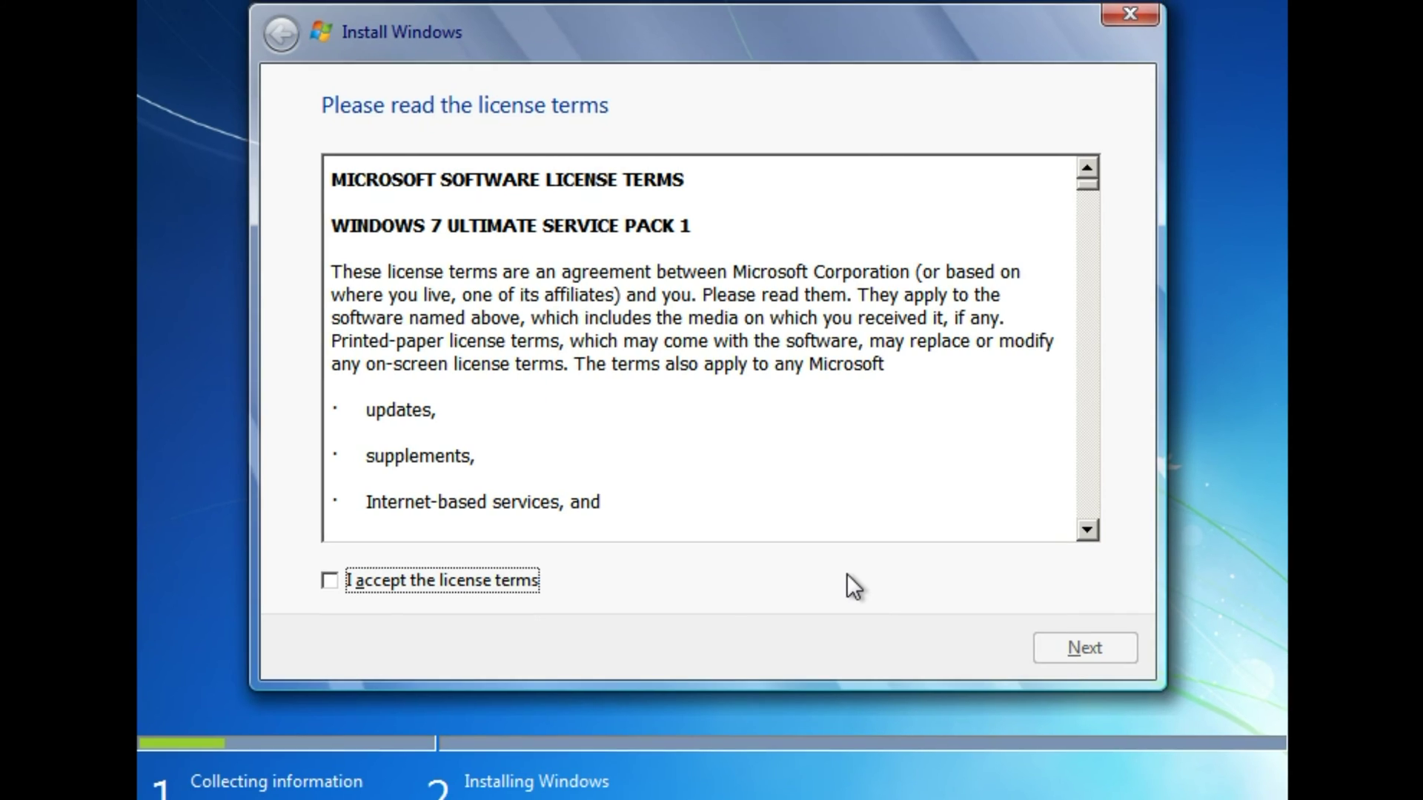
- Accept the Windows 7 Ultimate Service Pack 1 license terms and choose the Custom (advanced) installation
{"action": "left_click", "coordinate": [475, 582]}
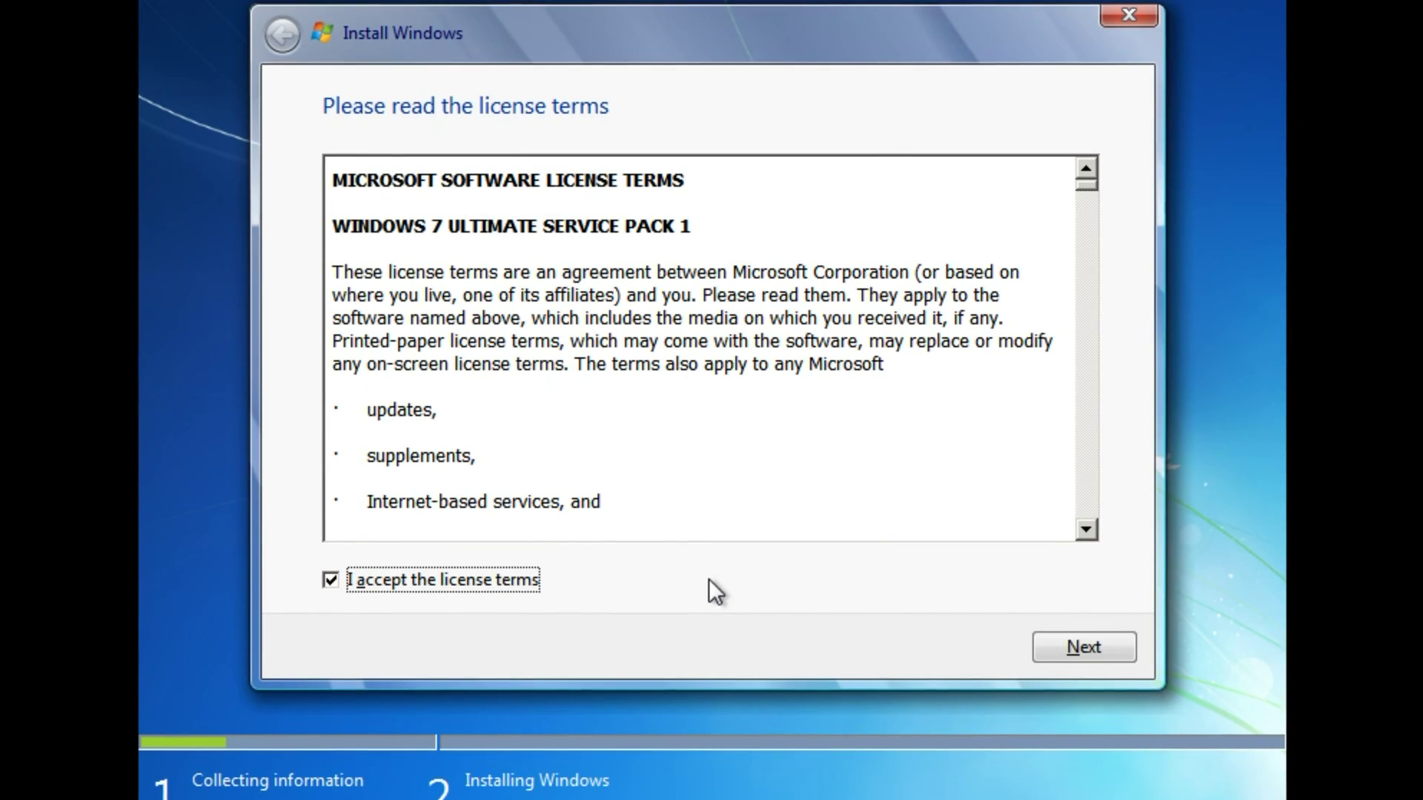
{"action": "left_click", "coordinate": [1101, 647]}
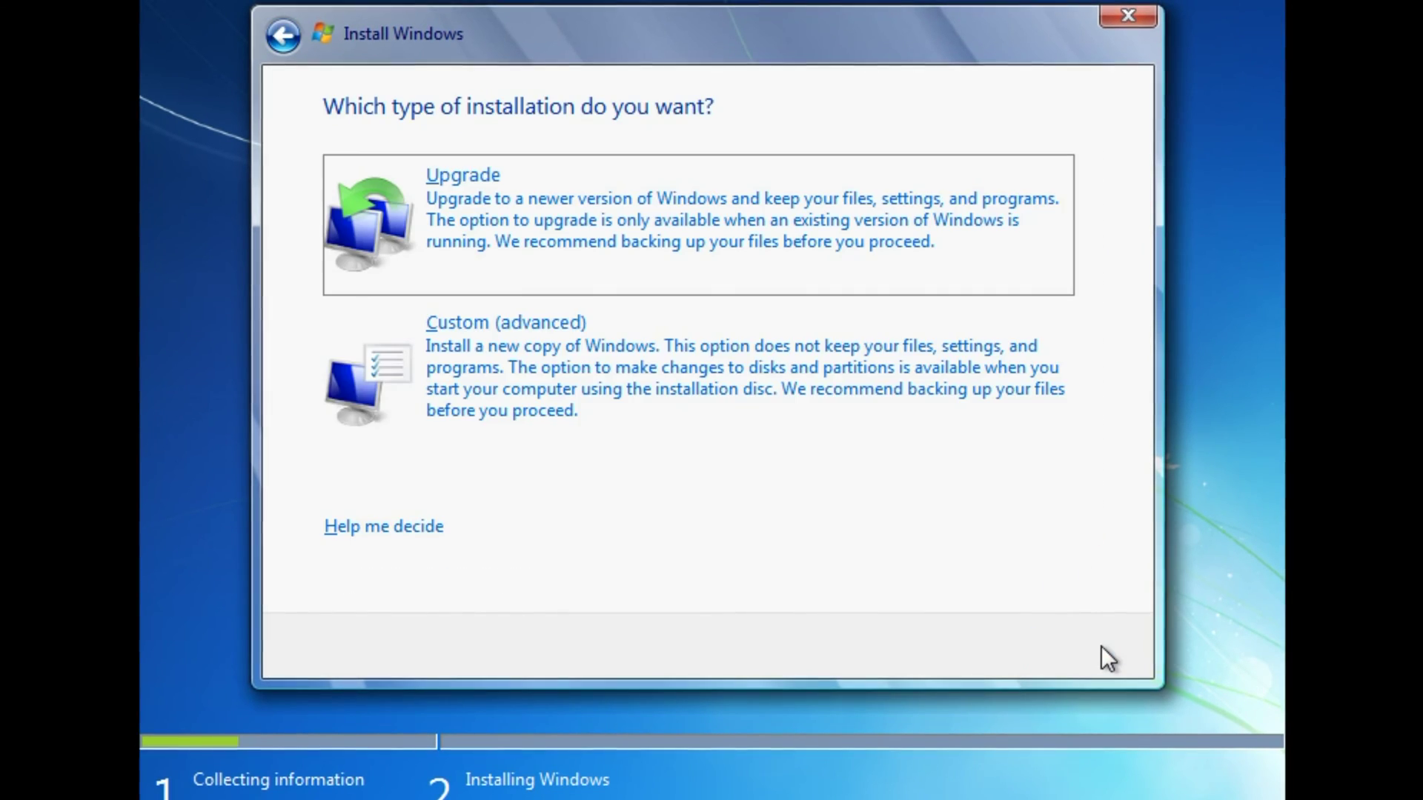
{"action": "left_click", "coordinate": [749, 361]}
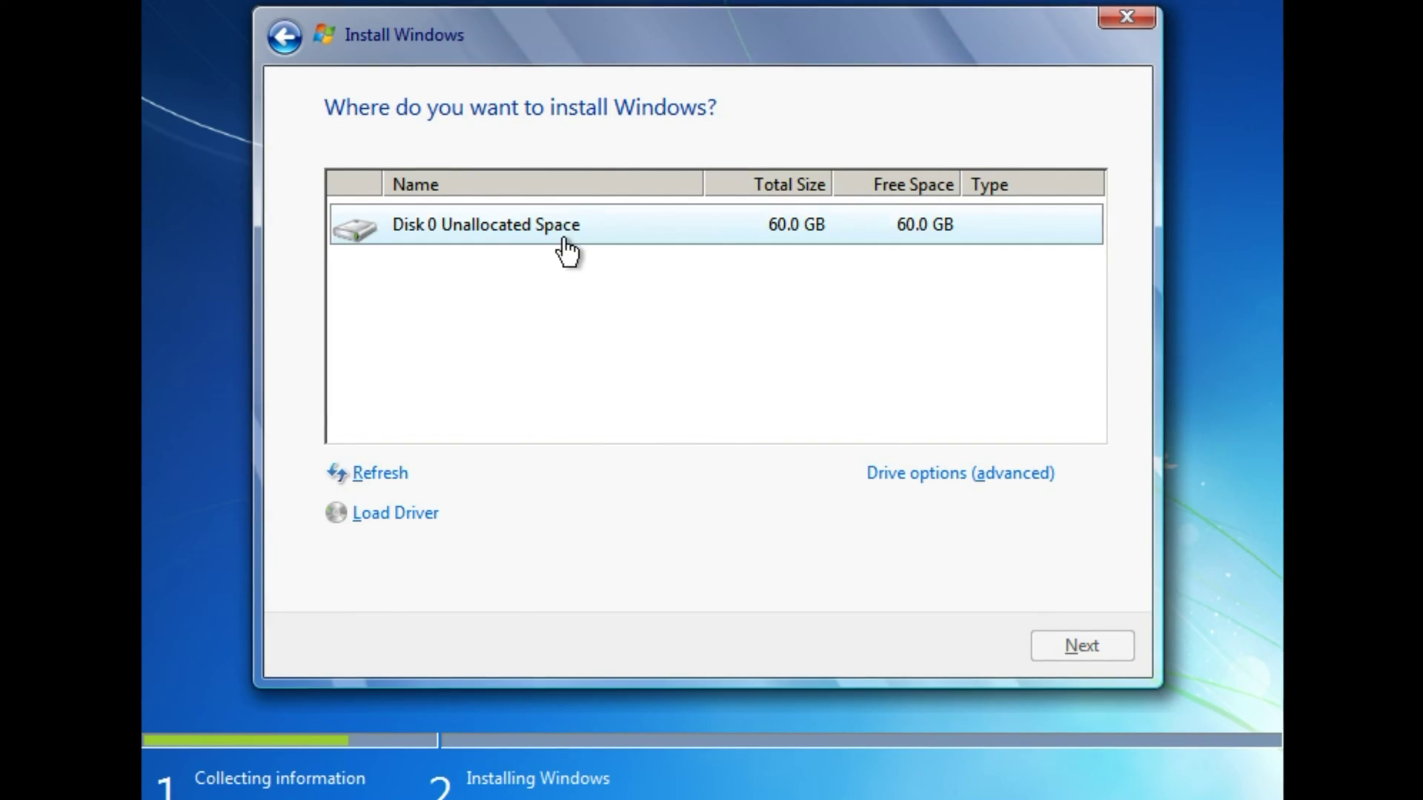
- Select Disk 0 Unallocated Space as the install location and continue with the installation
{"action": "left_click", "coordinate": [562, 364]}
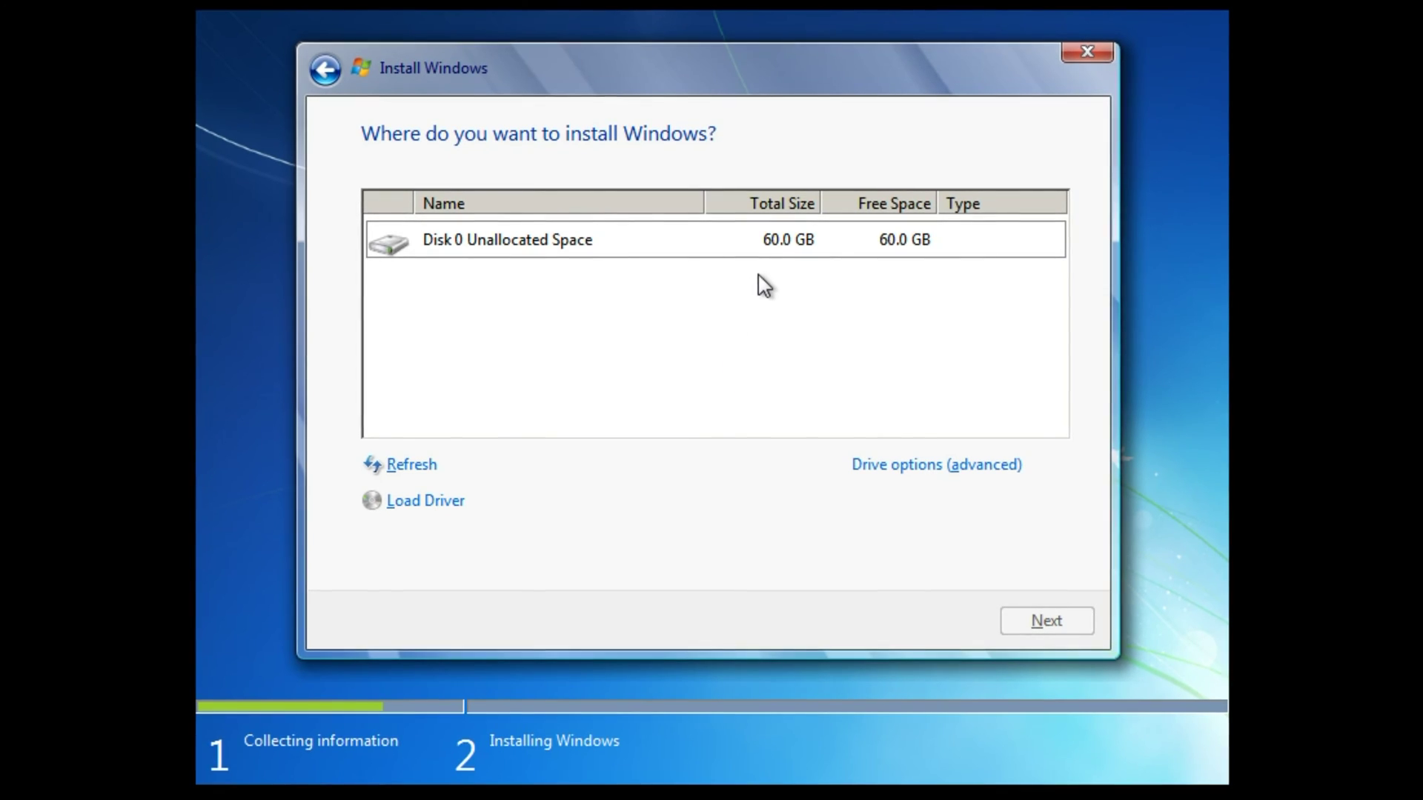
{"action": "left_click", "coordinate": [771, 249]}
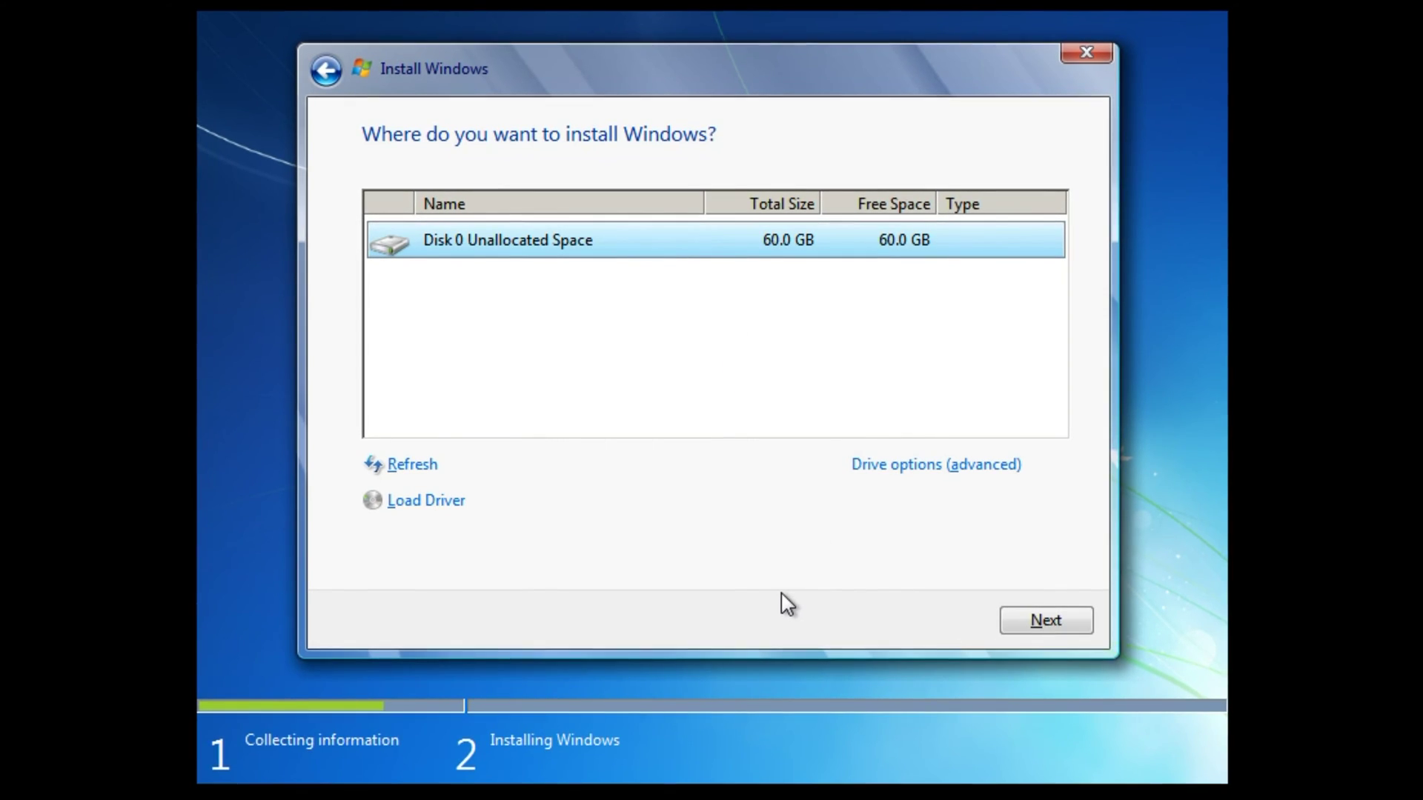
{"action": "left_click", "coordinate": [1037, 621]}
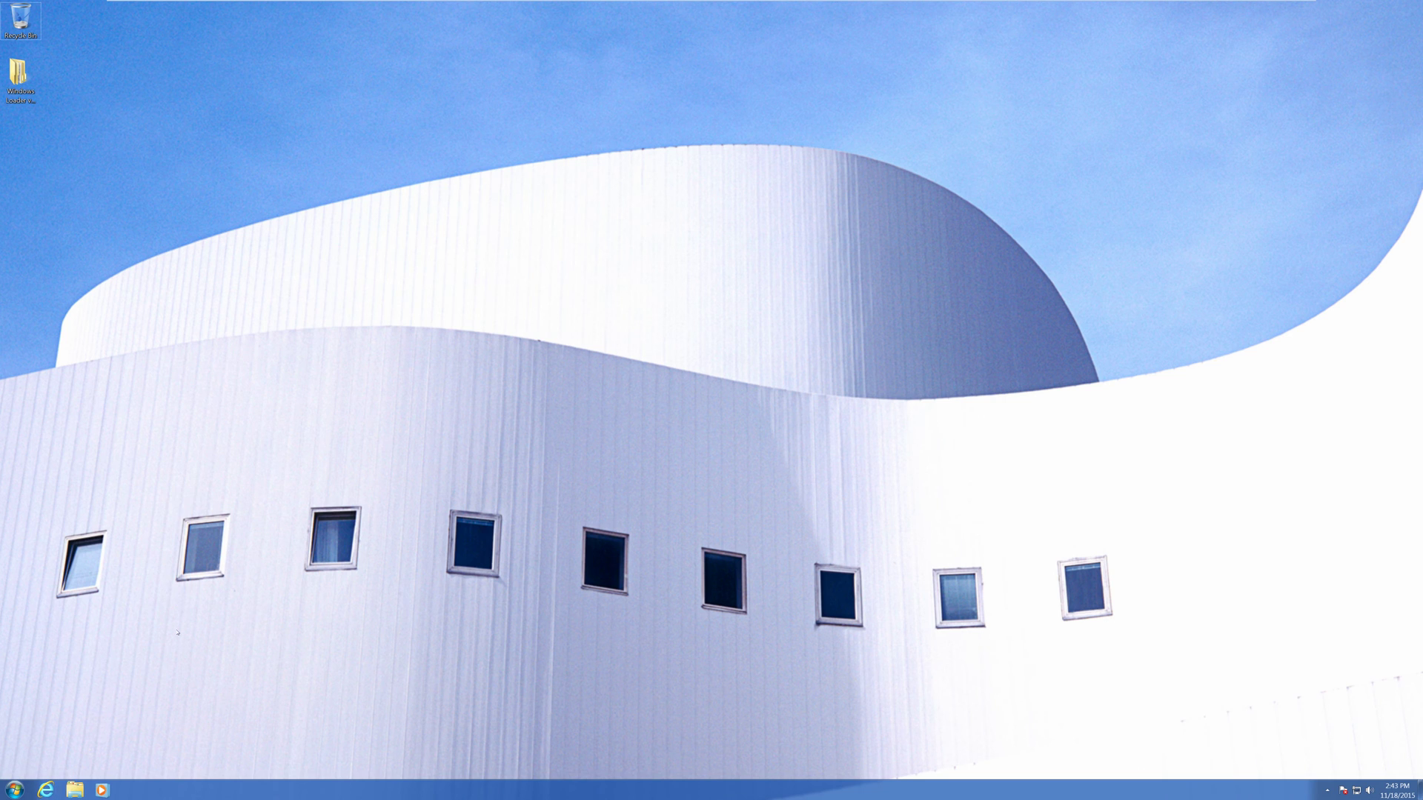
- Open the Windows Loader v2.2.2-Daz folder on the desktop and the folder of the same name inside it
{"action": "left_click_drag", "start_coordinate": [553, 369], "coordinate": [203, 618]}
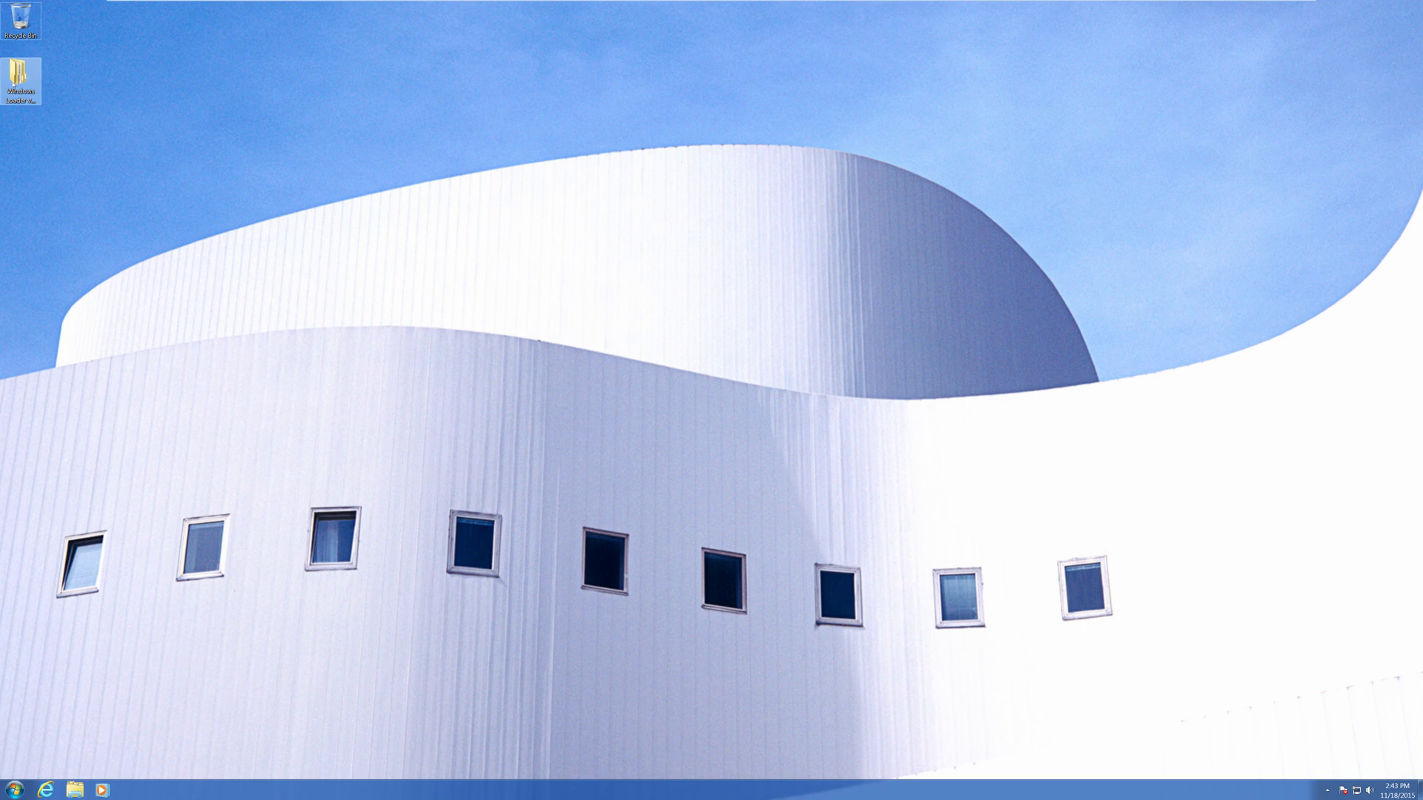
{"action": "left_click", "coordinate": [20, 74]}
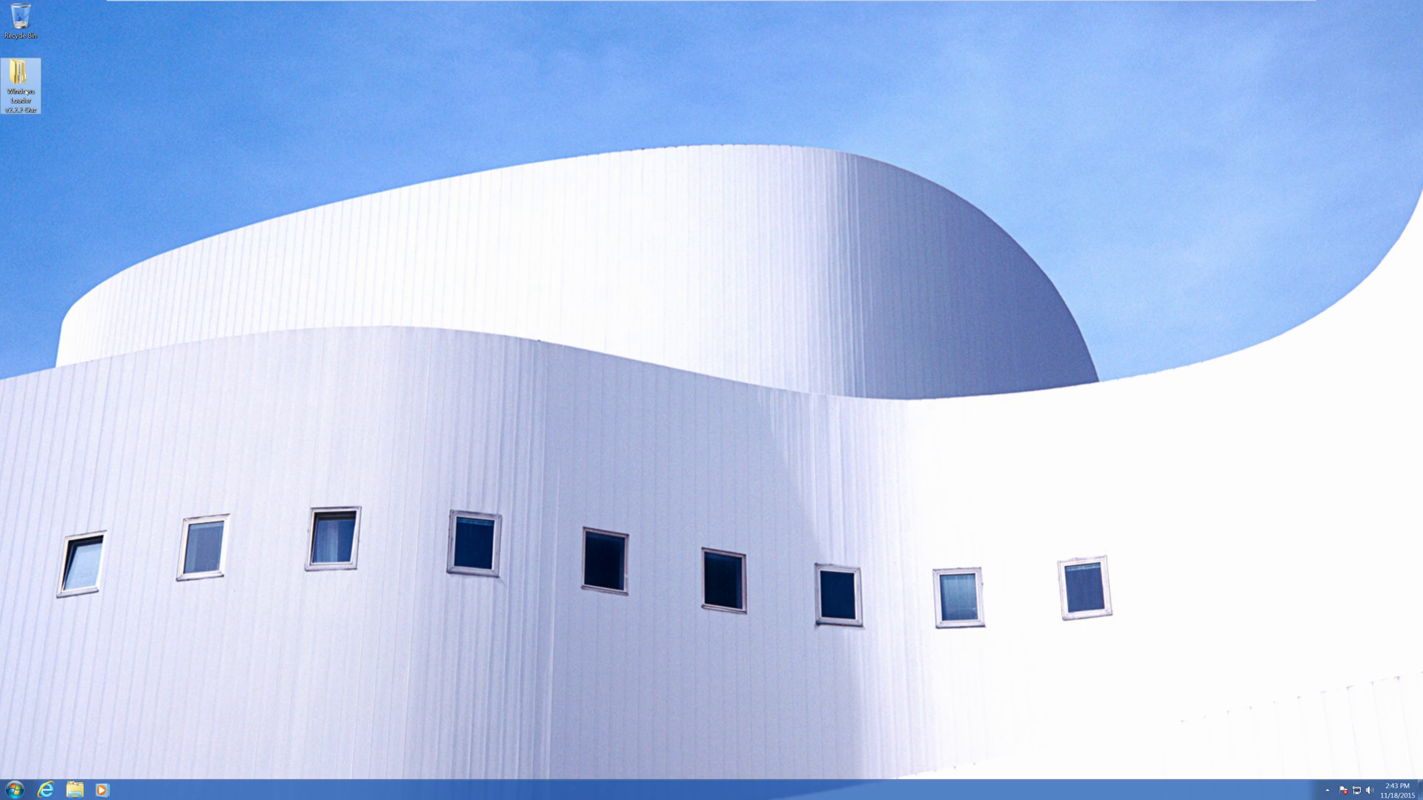
{"action": "double_click", "coordinate": [21, 74]}
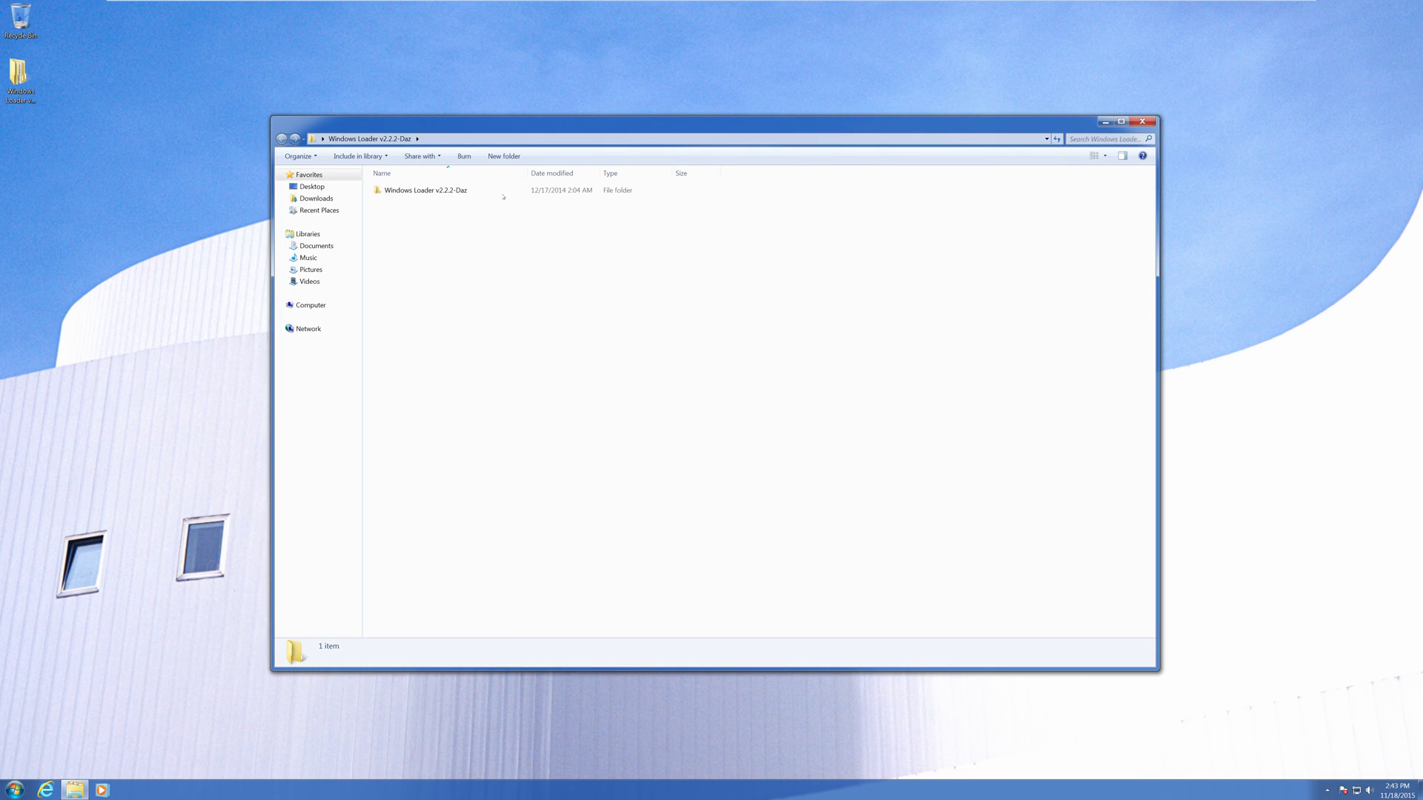
{"action": "double_click", "coordinate": [492, 192]}
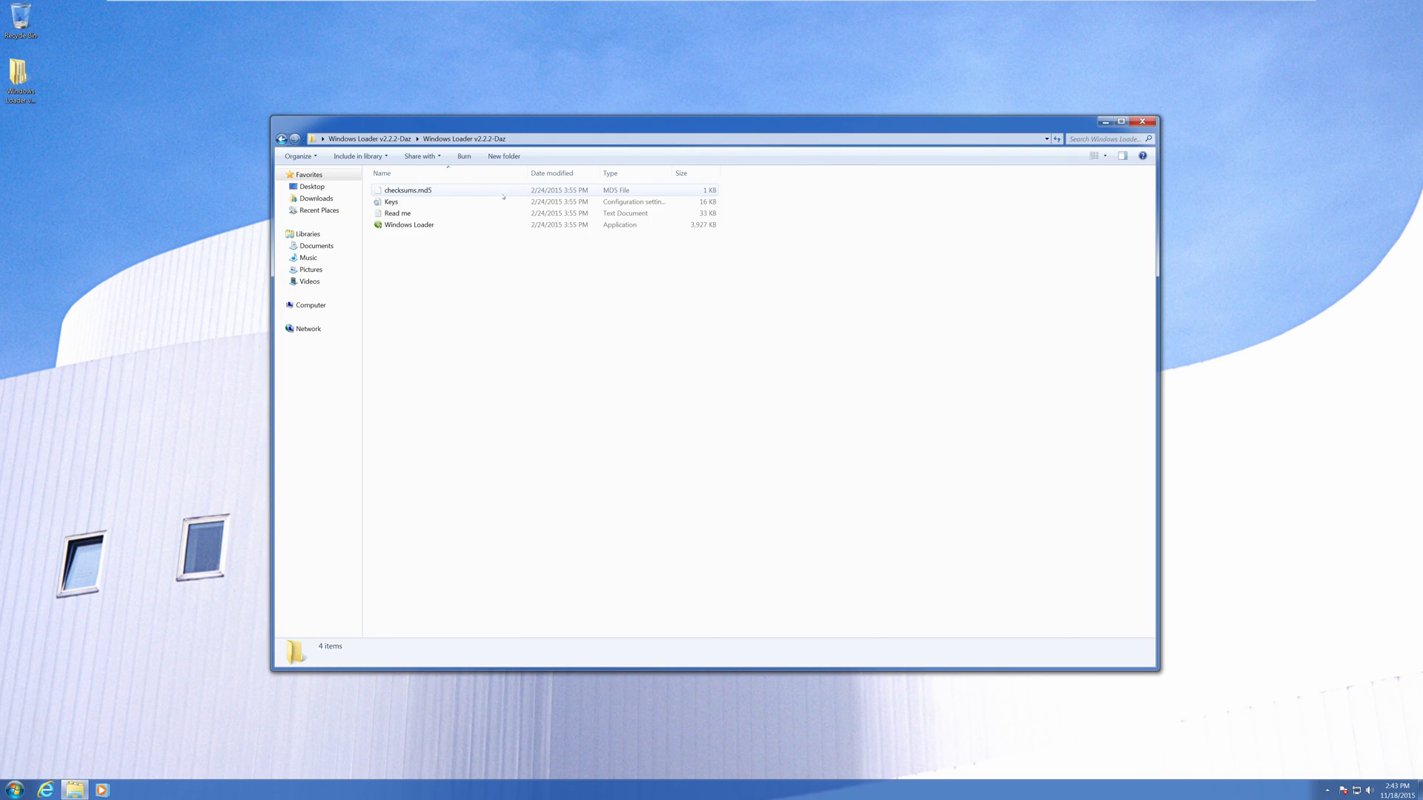
- Run the Windows Loader application, allow it to make changes, and close both its folder and the loader
{"action": "left_click", "coordinate": [457, 226]}
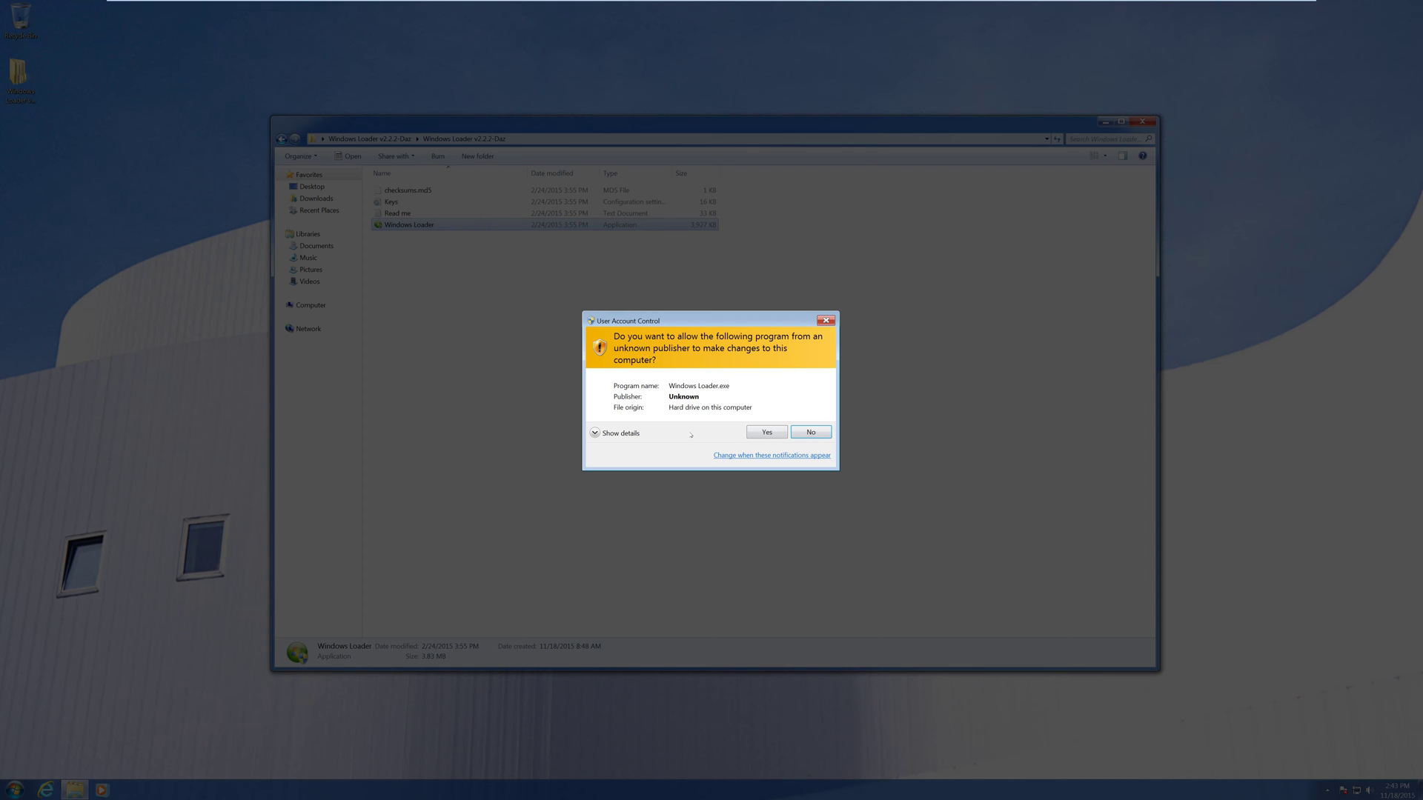
{"action": "left_click", "coordinate": [767, 432]}
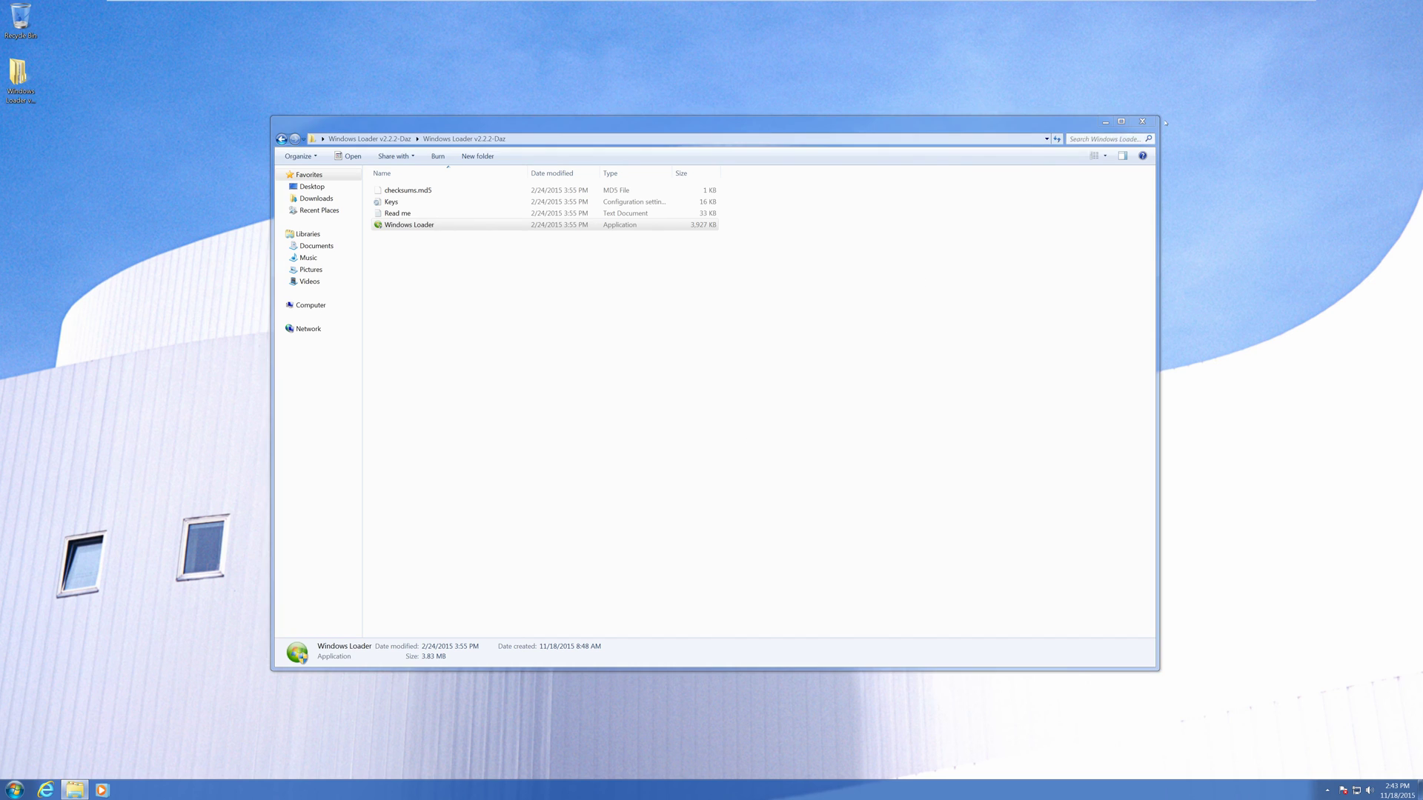
{"action": "left_click", "coordinate": [1148, 125]}
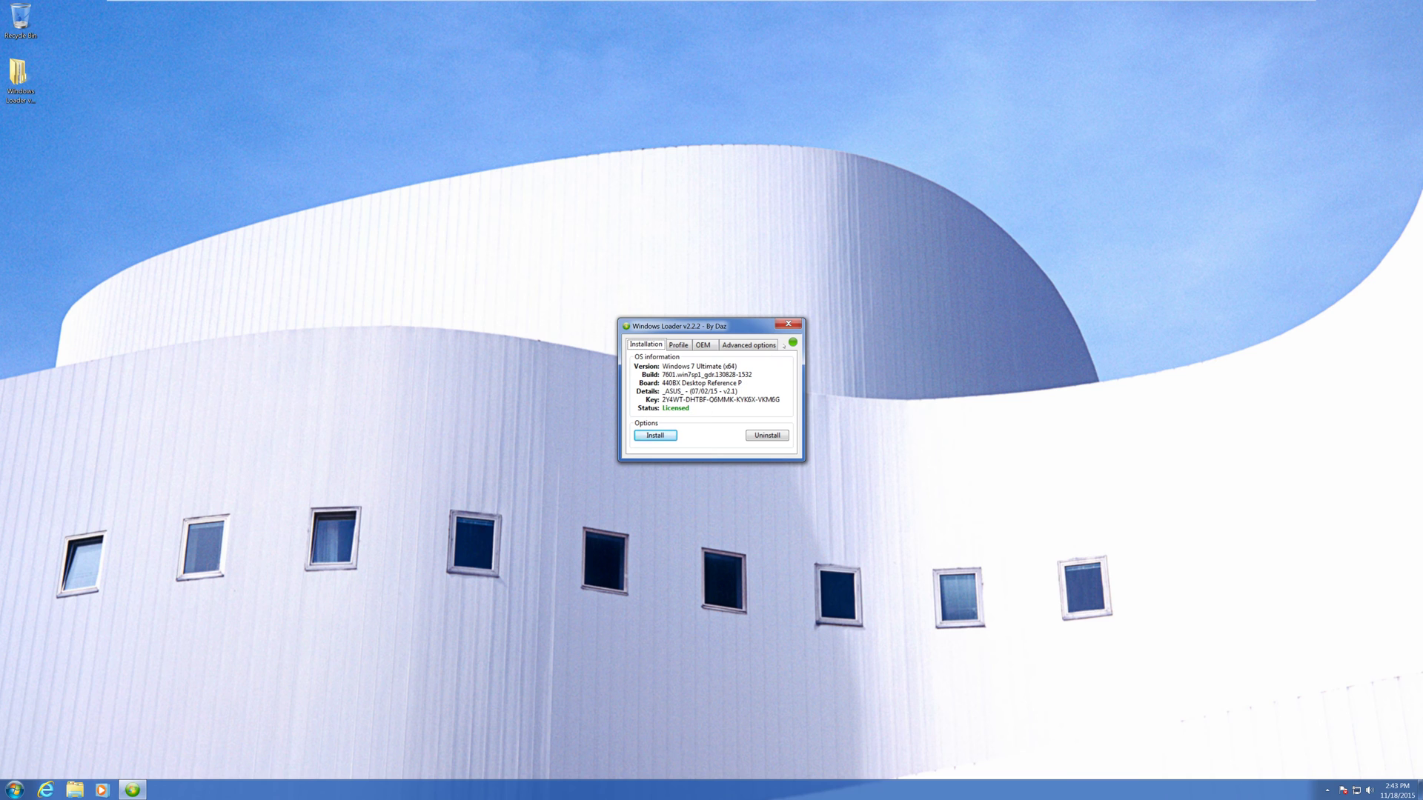
{"action": "left_click", "coordinate": [796, 326]}
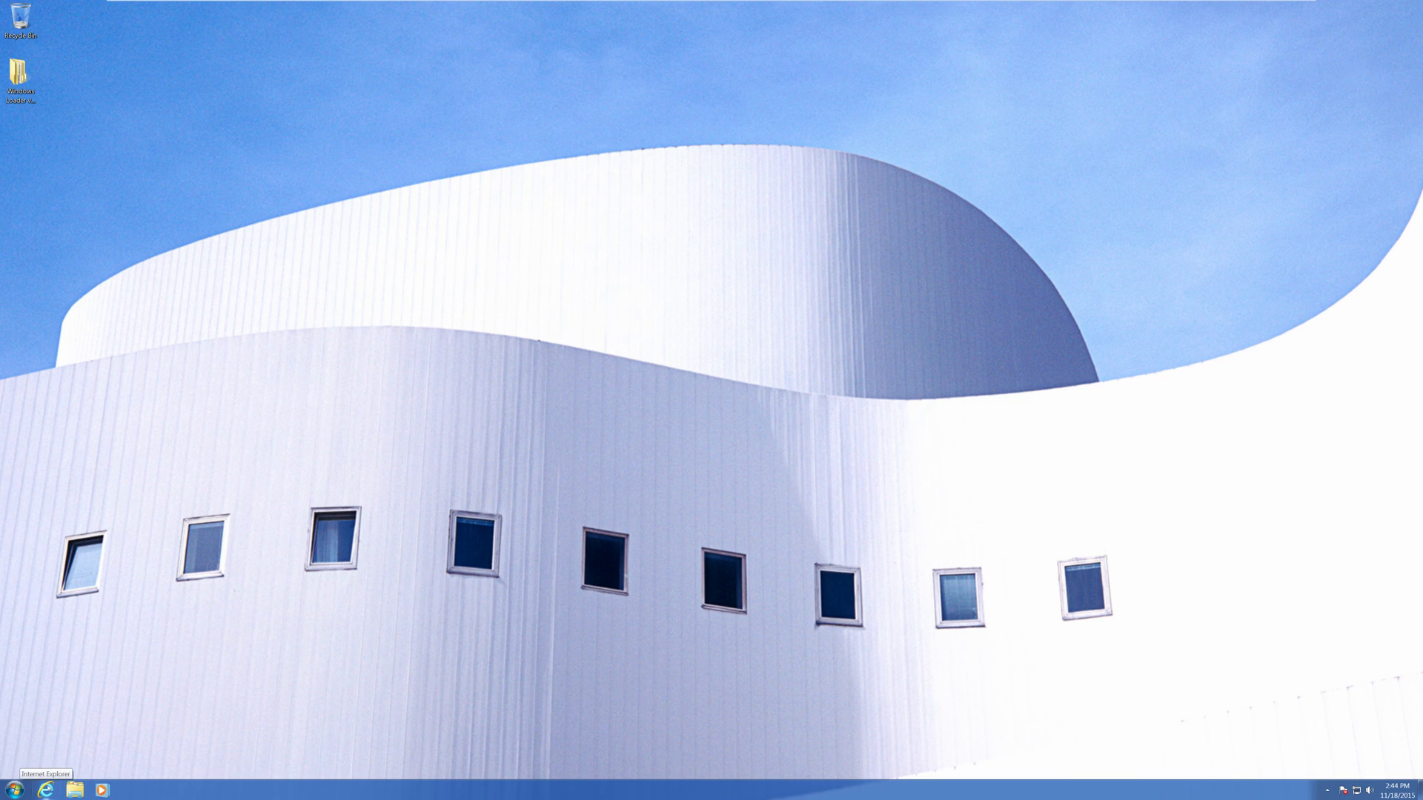
- Switch to Internet Explorer and go to google.ca
{"action": "left_click", "coordinate": [45, 790]}
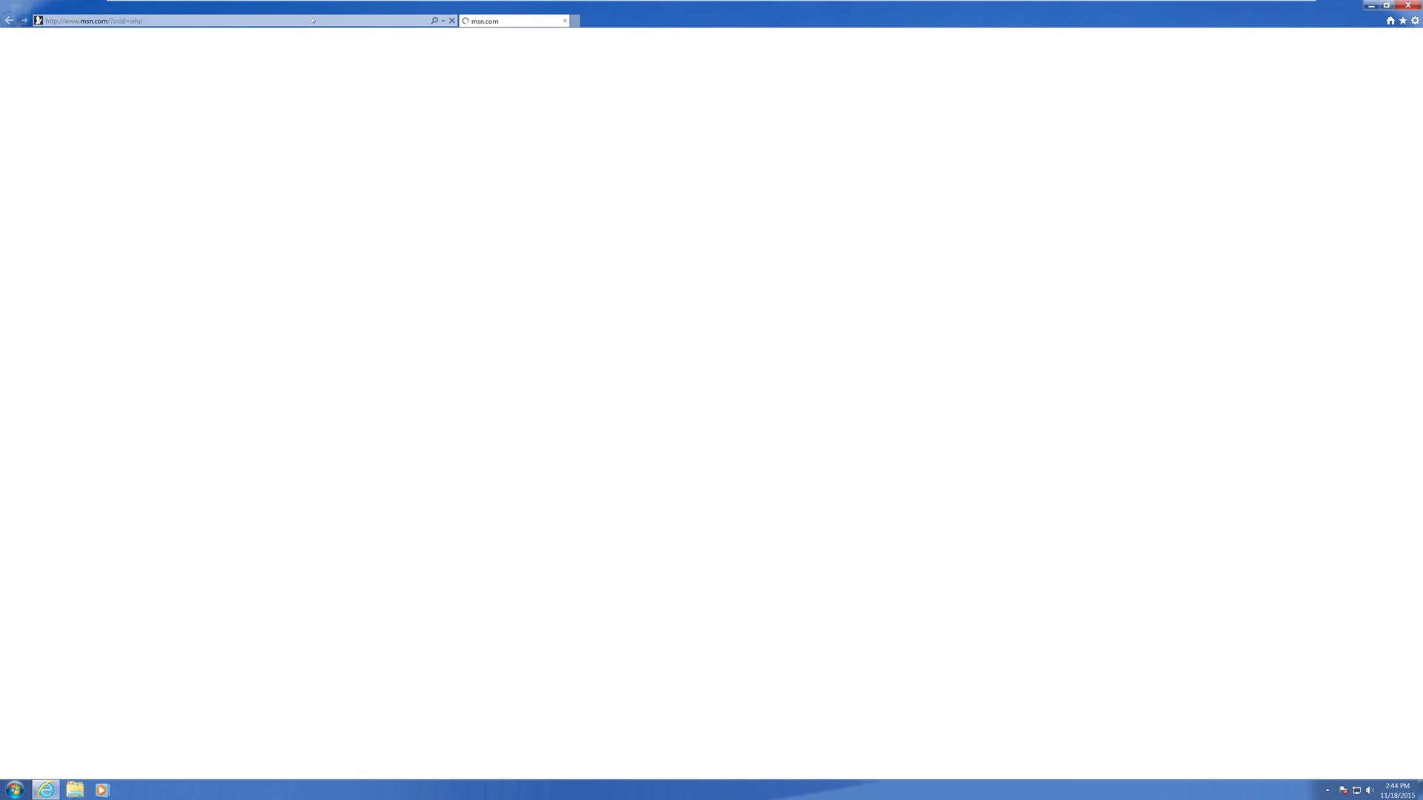
{"action": "left_click", "coordinate": [312, 21]}
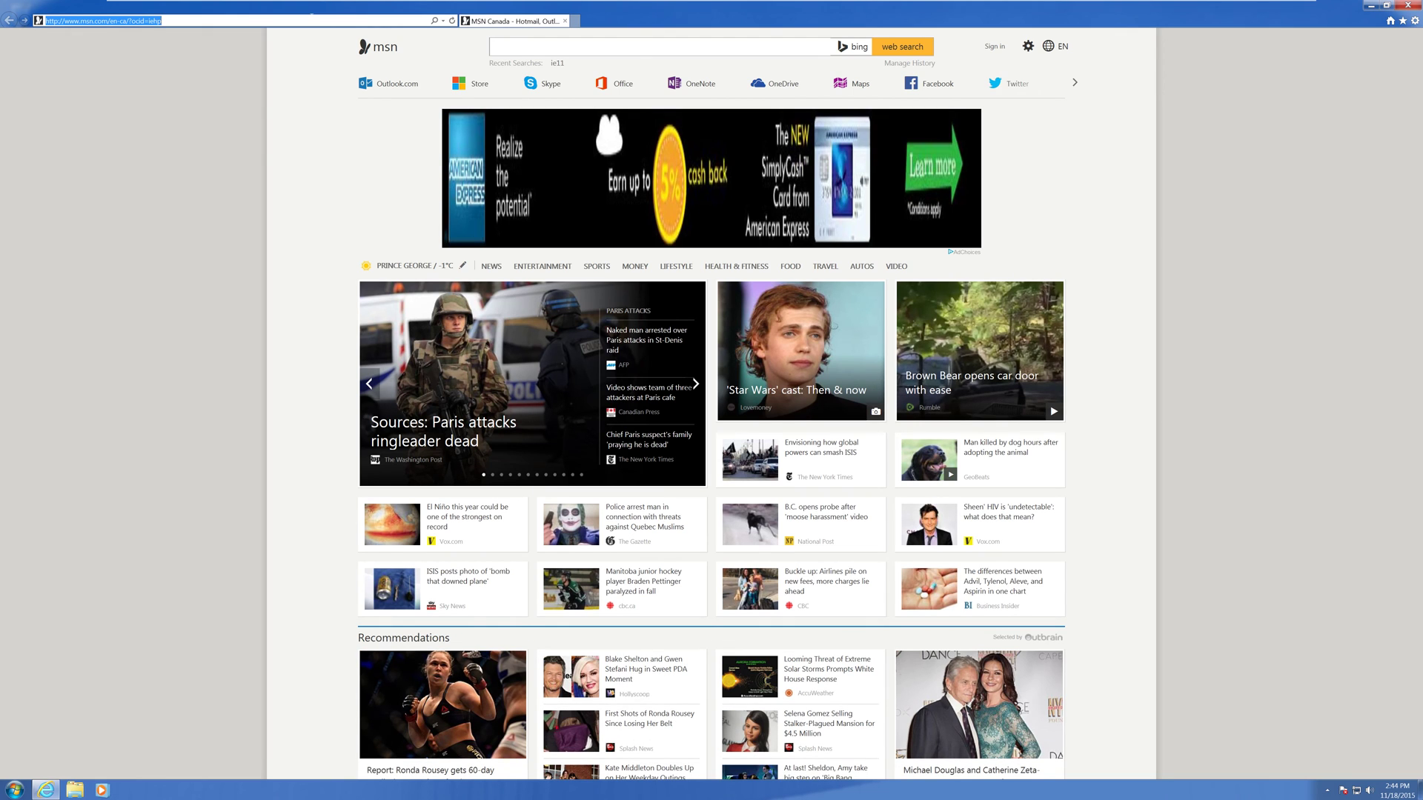
{"action": "type", "text": "google.ca/"}
{"action": "key", "text": "Return"}
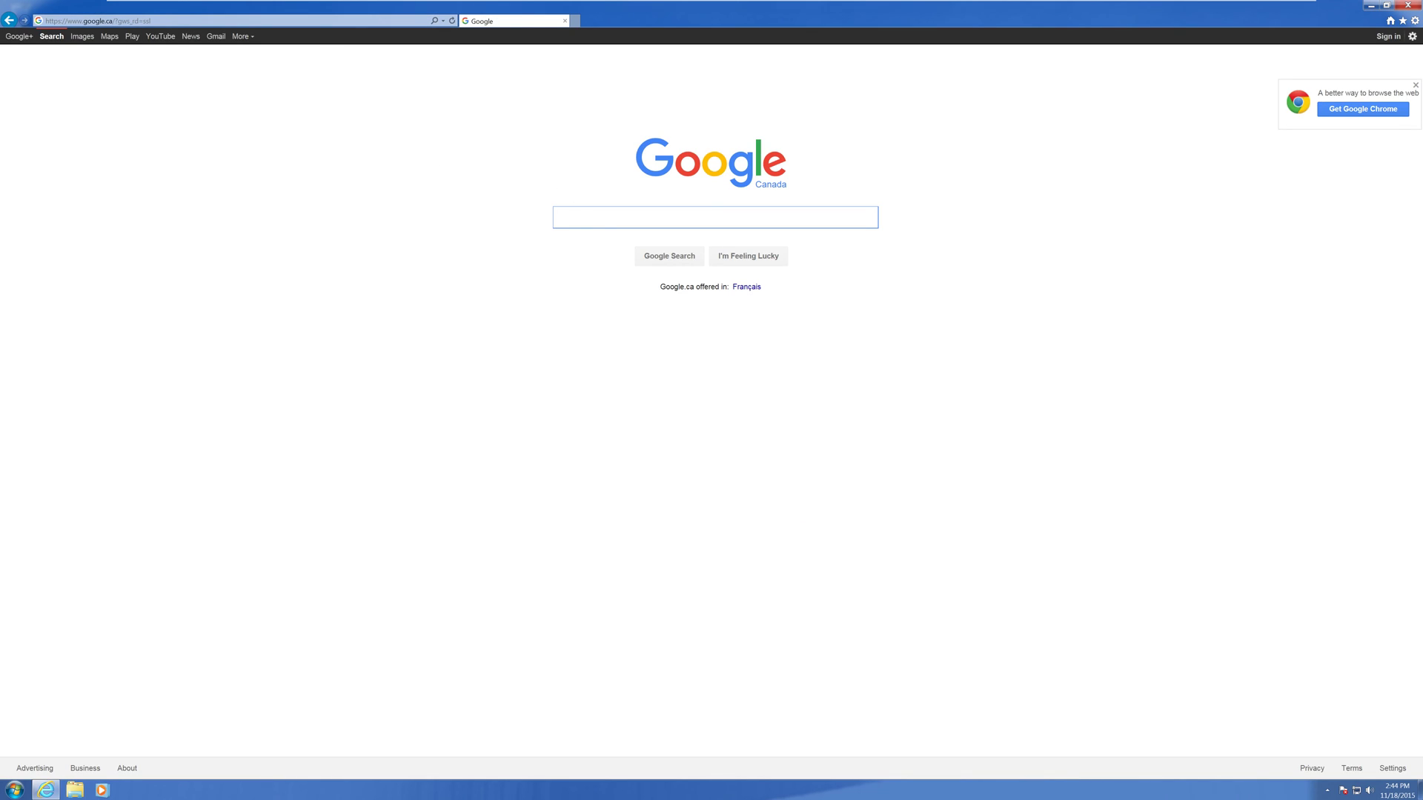
- Search Google for "get windows" and open Microsoft's "How to Upgrade to Windows 10" result
{"action": "type", "text": "g"}
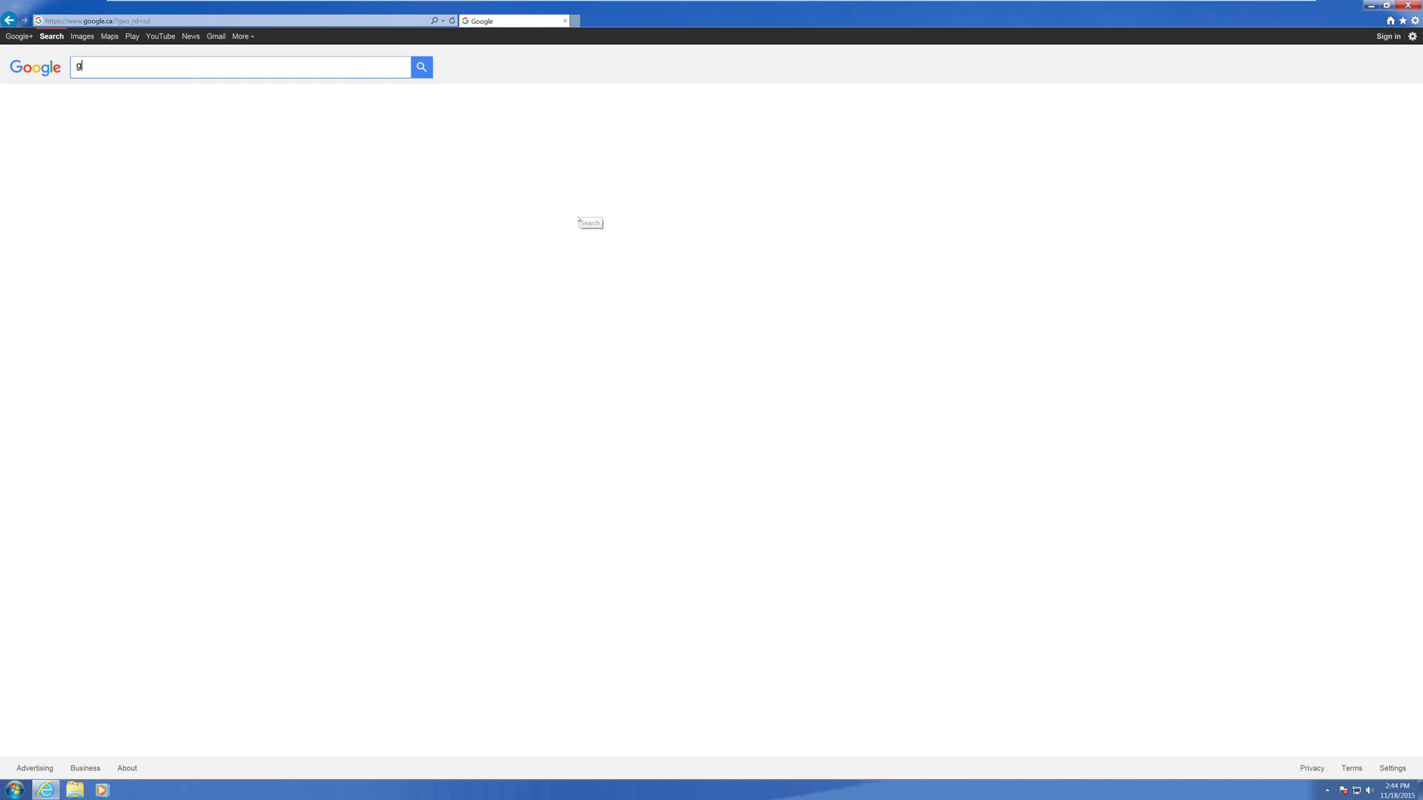
{"action": "type", "text": "et windows"}
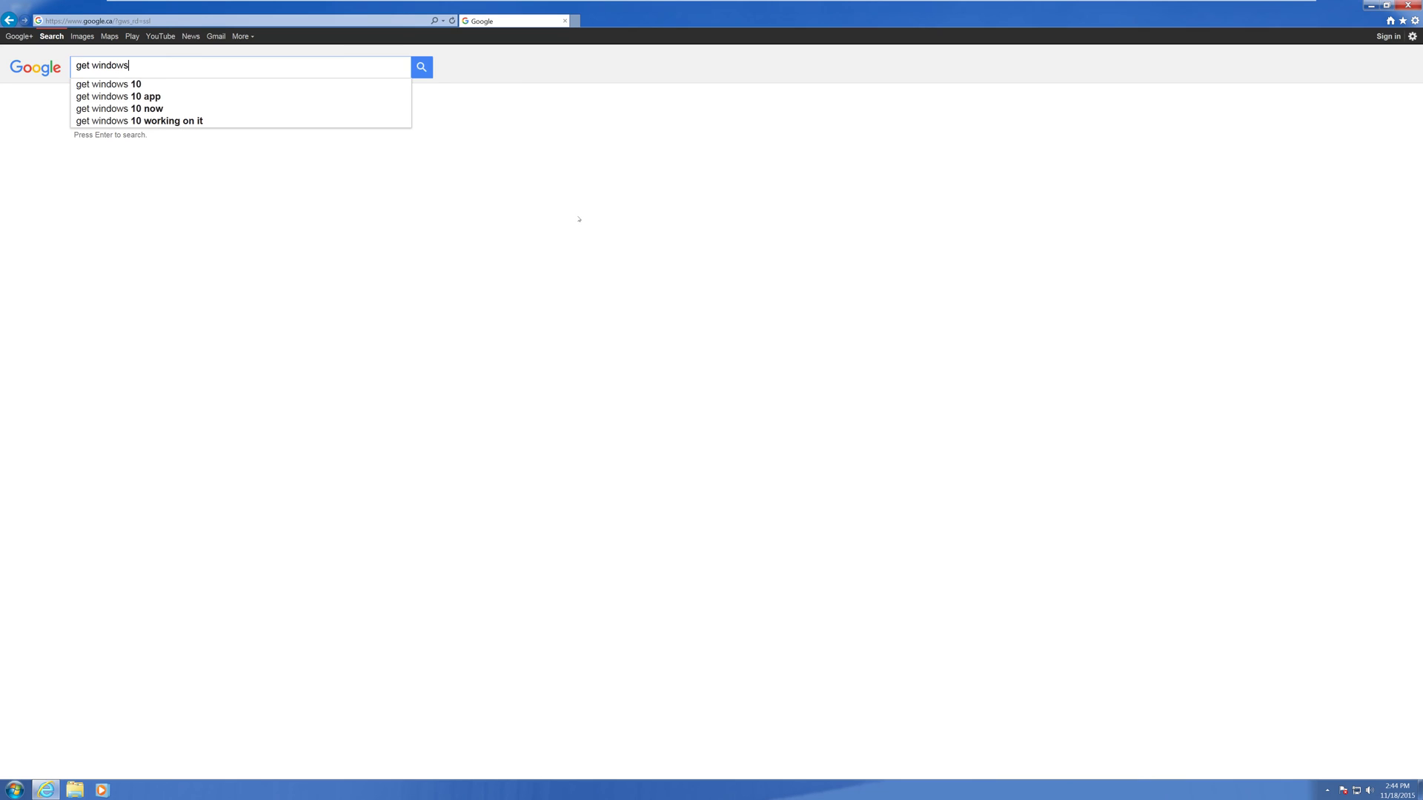
{"action": "key", "text": "Return"}
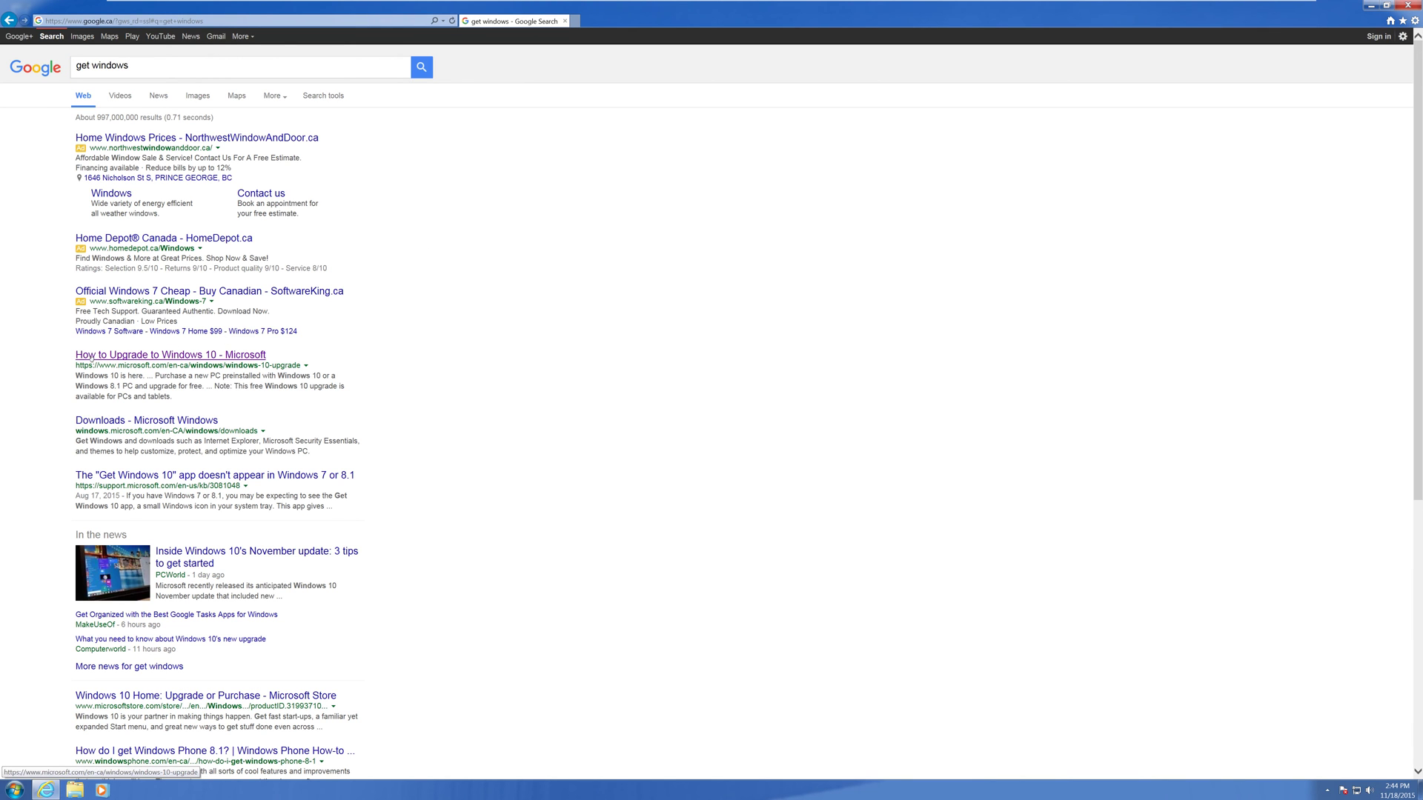
{"action": "left_click", "coordinate": [241, 355]}
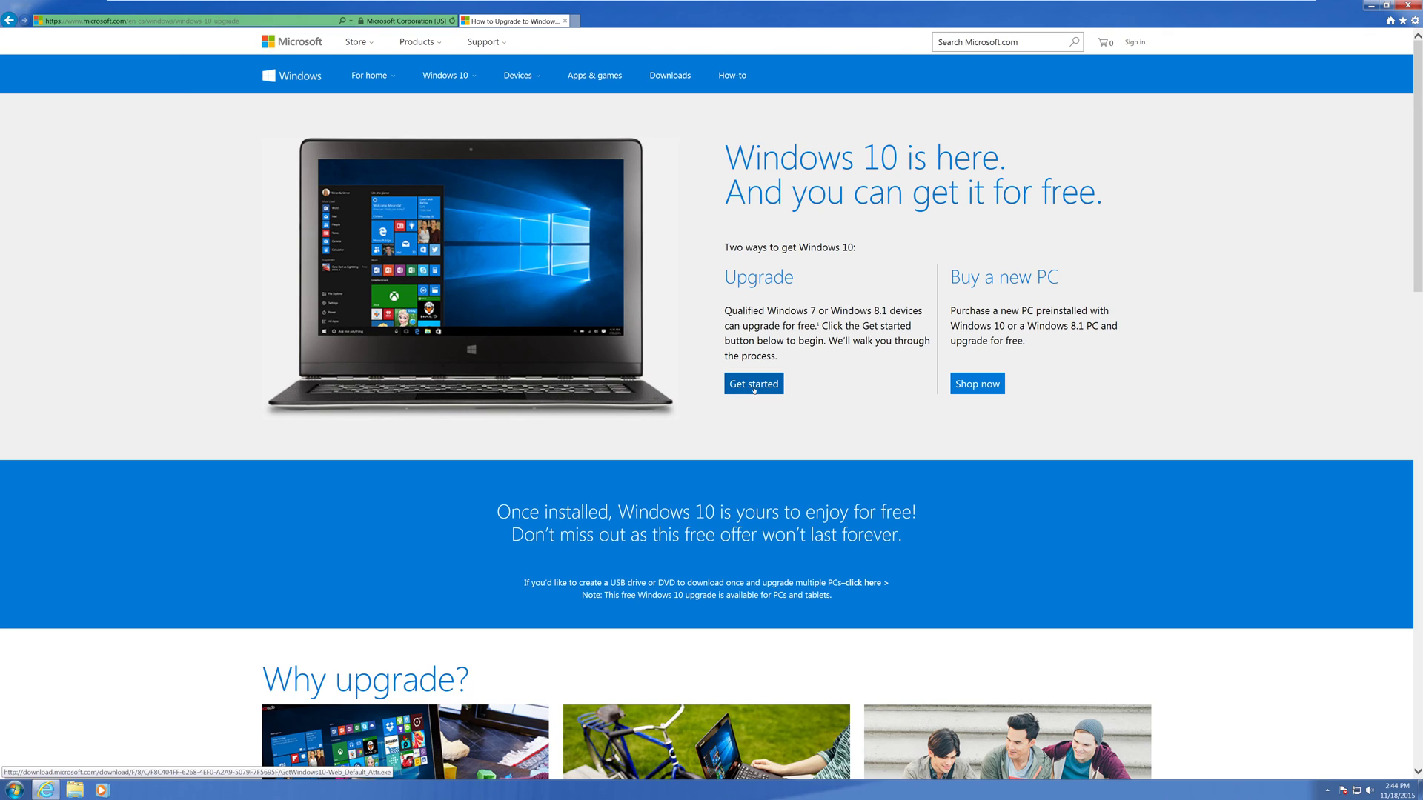
- Get started with the Windows 10 upgrade by running GetWindows10-Web_Default_Attr.exe directly and allowing it to make changes
{"action": "left_click", "coordinate": [749, 384]}
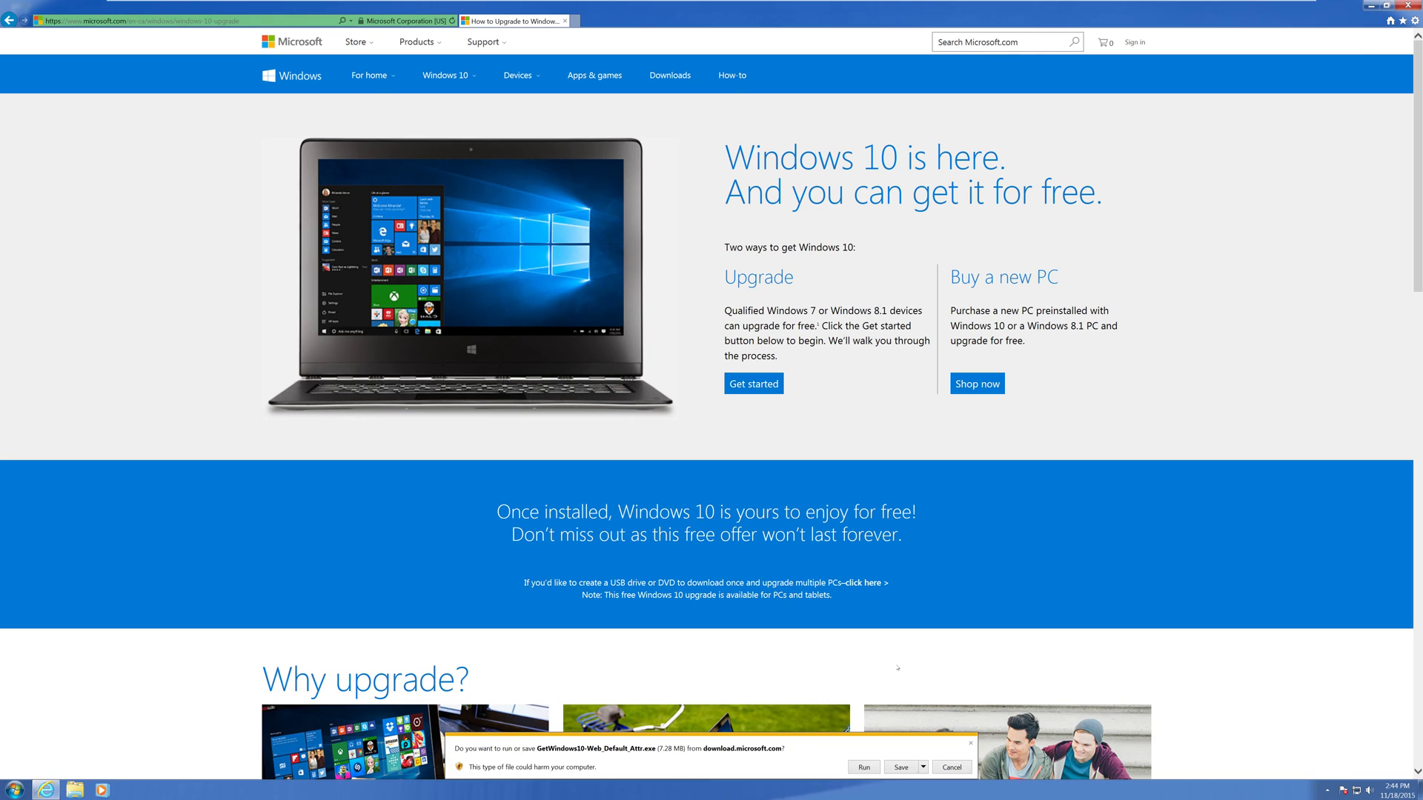
{"action": "left_click", "coordinate": [864, 768]}
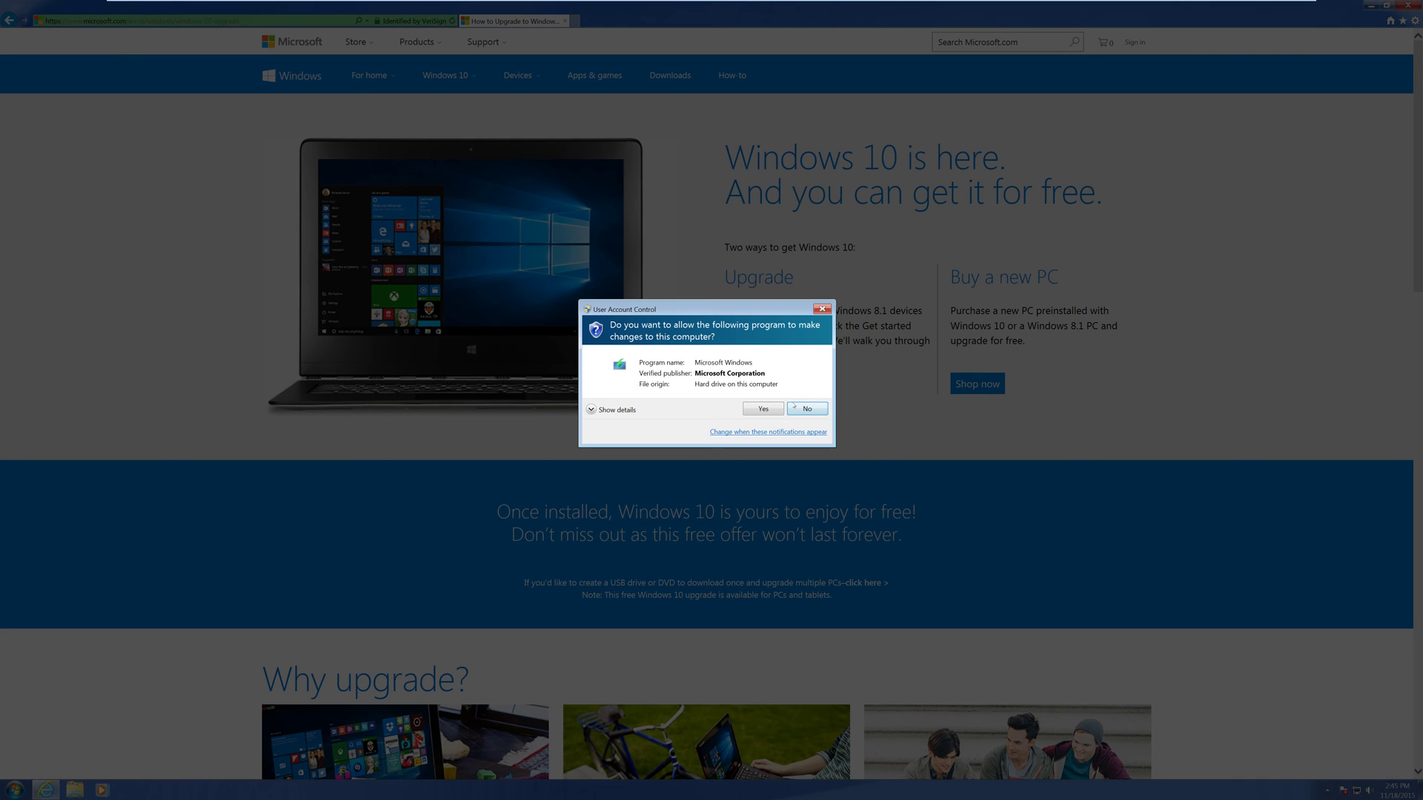
{"action": "left_click", "coordinate": [762, 410]}
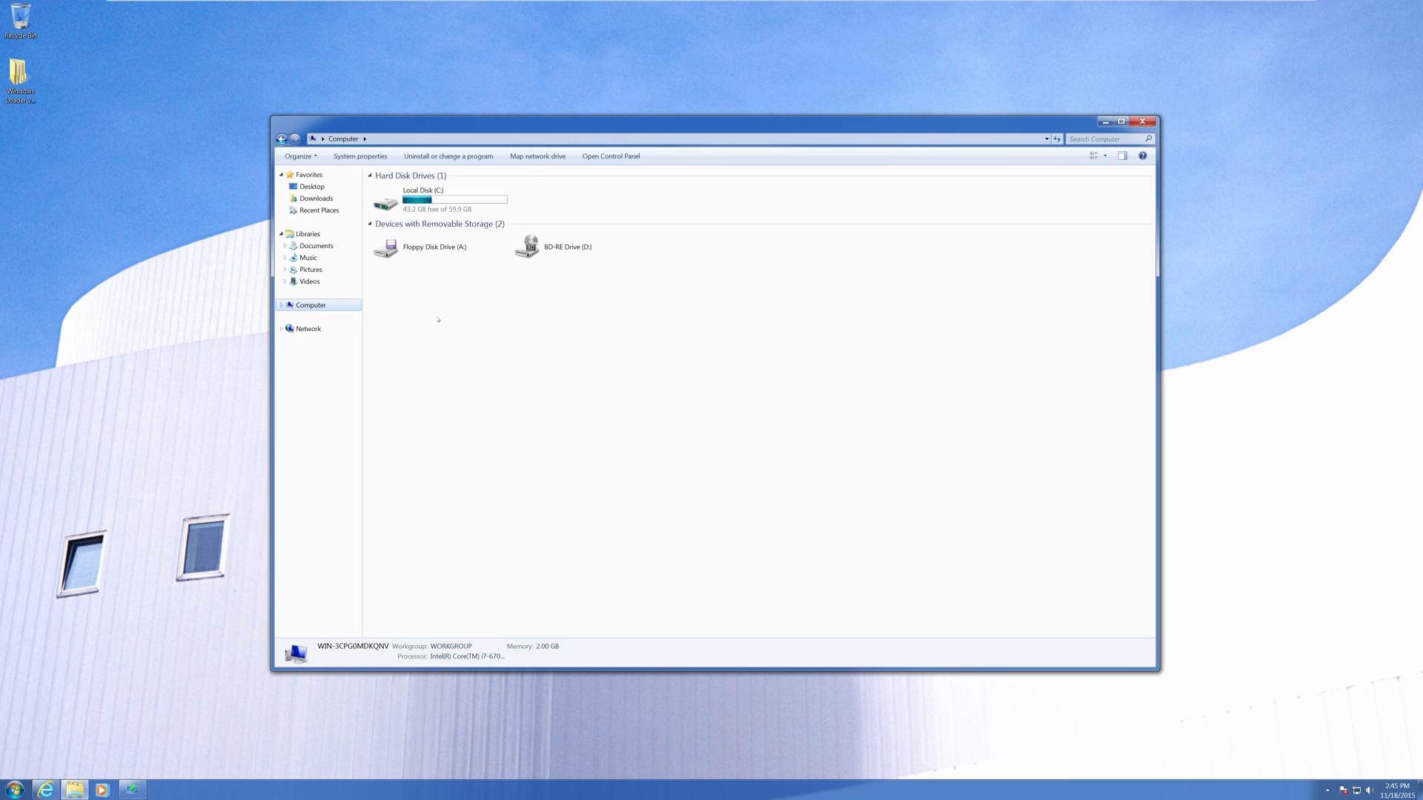
- Create a folder named Windows.old on Local Disk (C:) and open it
{"action": "double_click", "coordinate": [437, 199]}
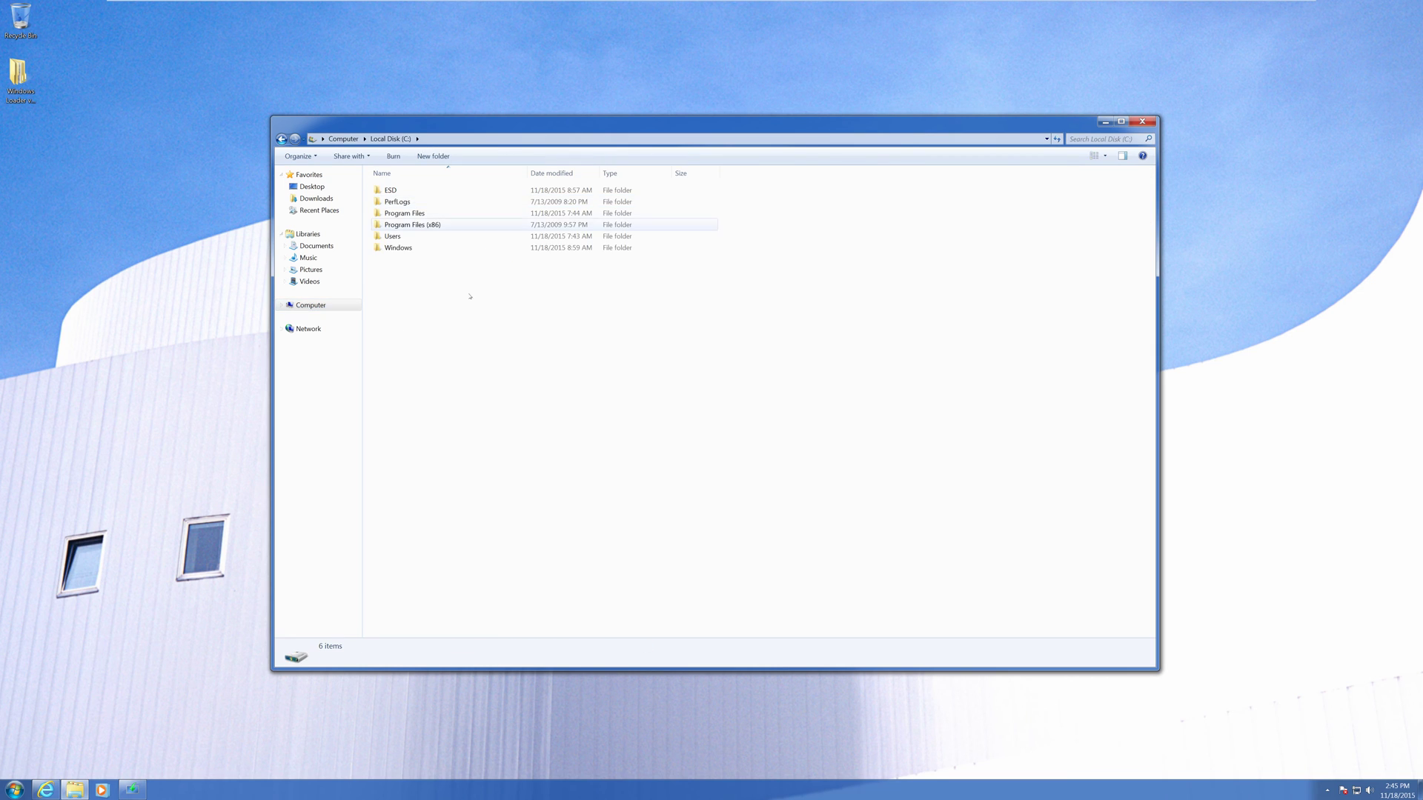
{"action": "right_click", "coordinate": [413, 270]}
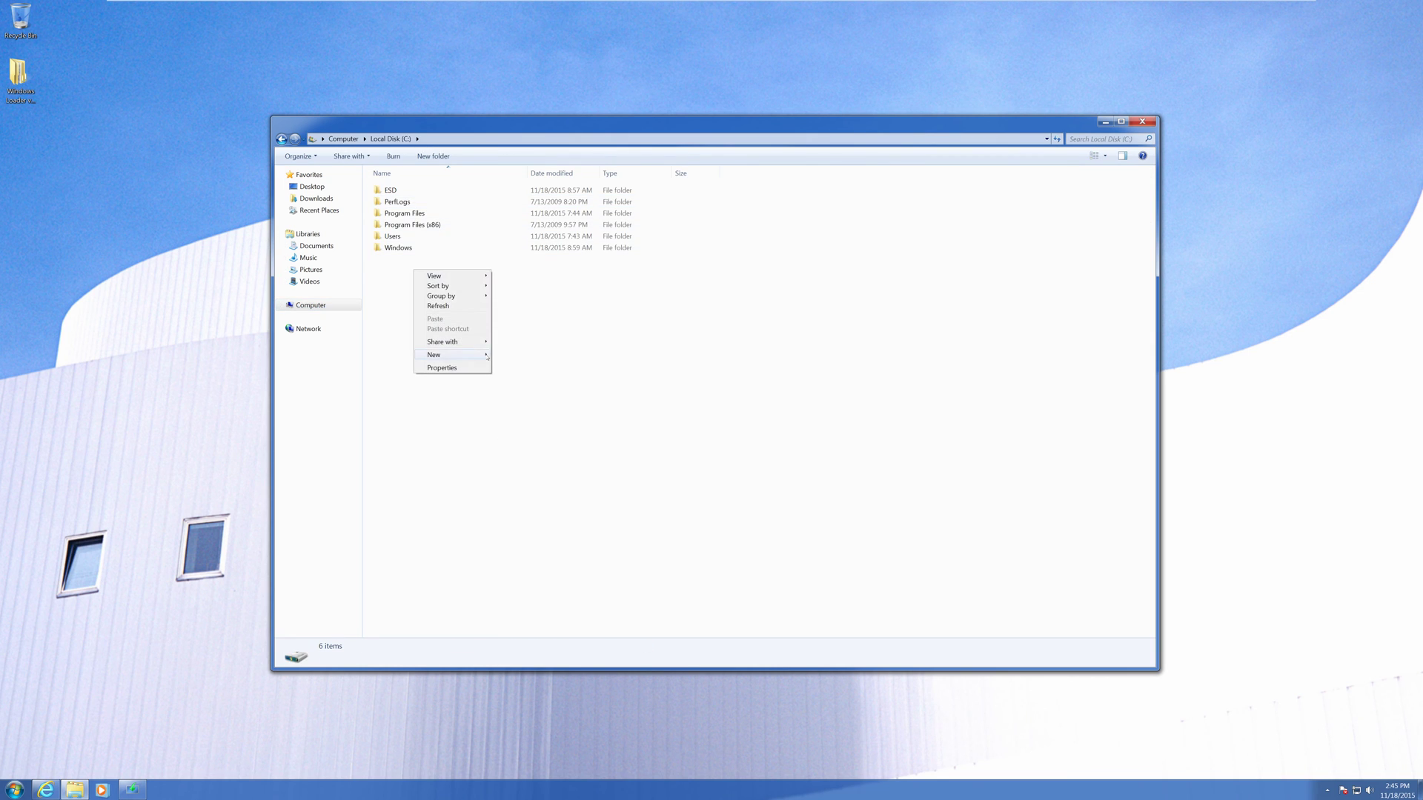
{"action": "left_click", "coordinate": [511, 356]}
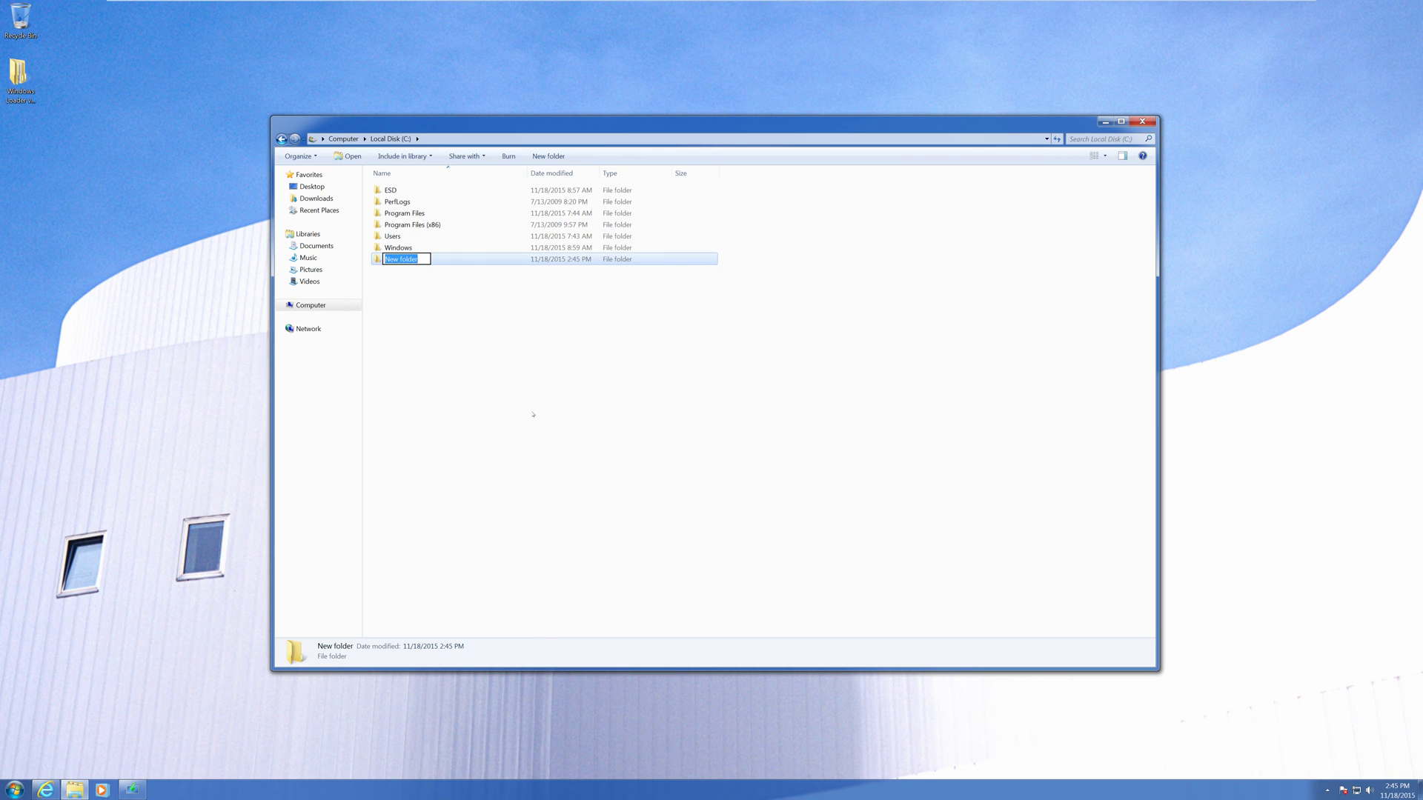
{"action": "type", "text": "Windows.old"}
{"action": "key", "text": "Return"}
{"action": "key", "text": "Return"}
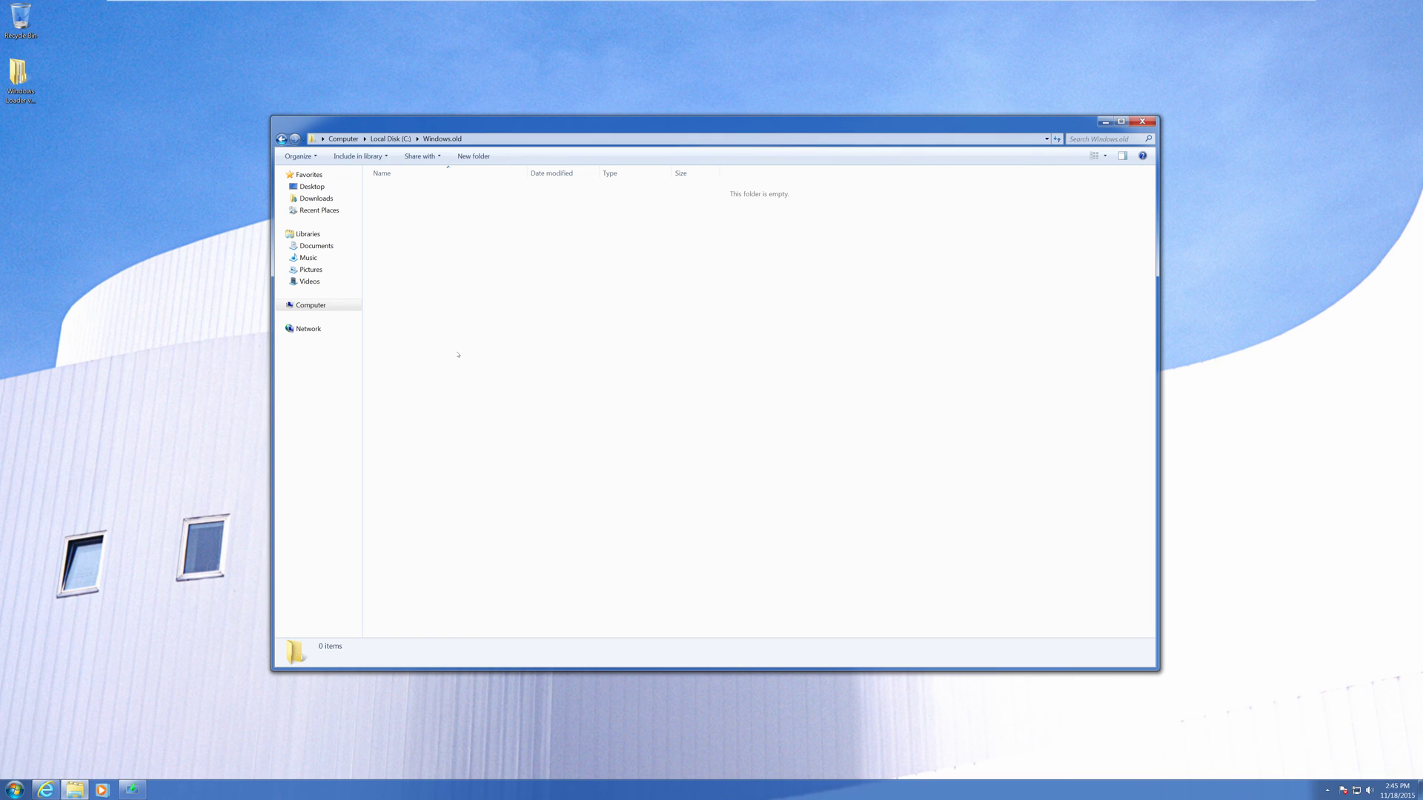
- Examine the Windows.old folder and the contents of Local Disk (C:), and open the Users folder
{"action": "left_click_drag", "start_coordinate": [515, 438], "coordinate": [458, 181]}
{"action": "left_click_drag", "start_coordinate": [442, 408], "coordinate": [471, 181]}
{"action": "left_click", "coordinate": [281, 138]}
{"action": "left_click_drag", "start_coordinate": [762, 253], "coordinate": [421, 189]}
{"action": "double_click", "coordinate": [404, 258]}
{"action": "left_click", "coordinate": [281, 139]}
{"action": "double_click", "coordinate": [434, 235]}
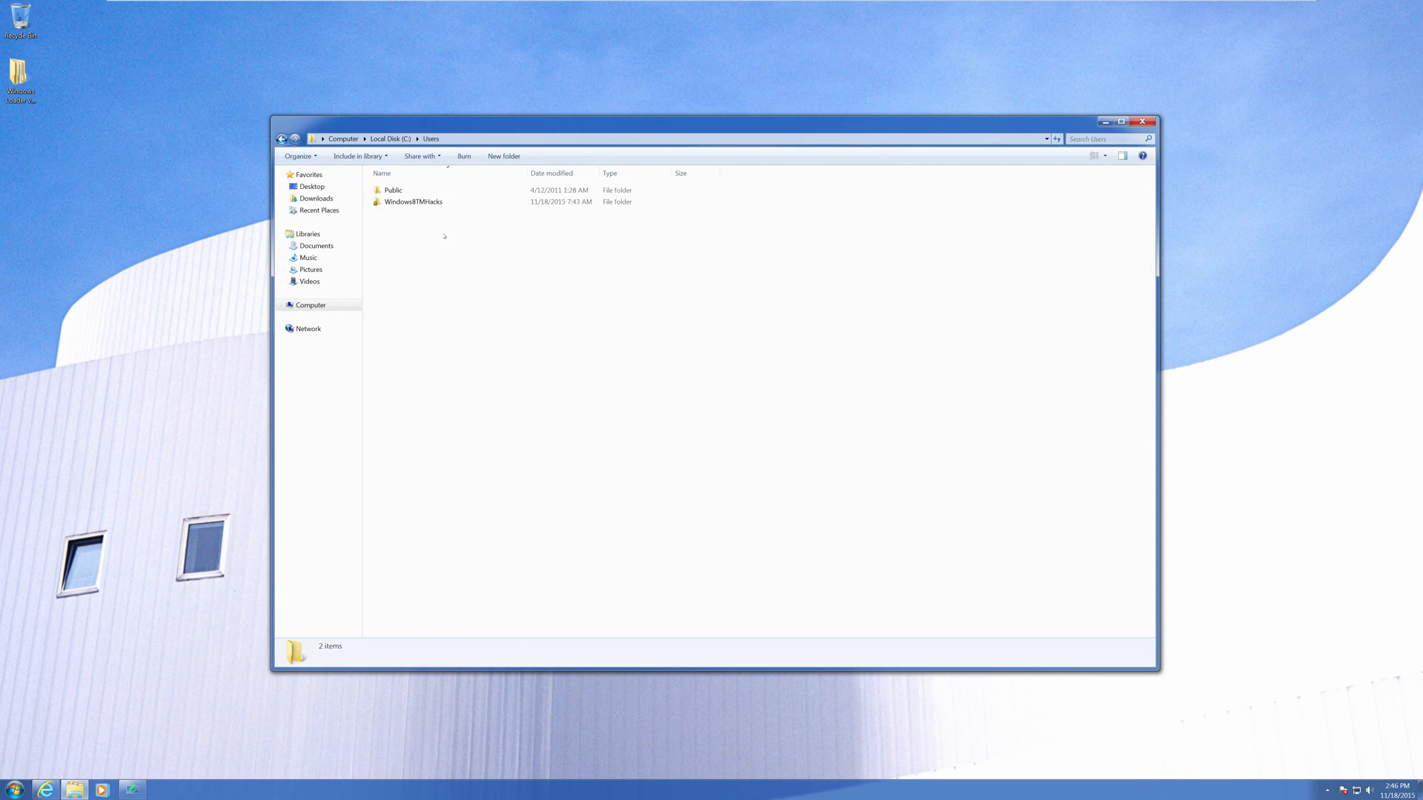
- Examine the subfolders of the user's profile folder inside Users, and return to the Users folder
{"action": "left_click", "coordinate": [436, 201]}
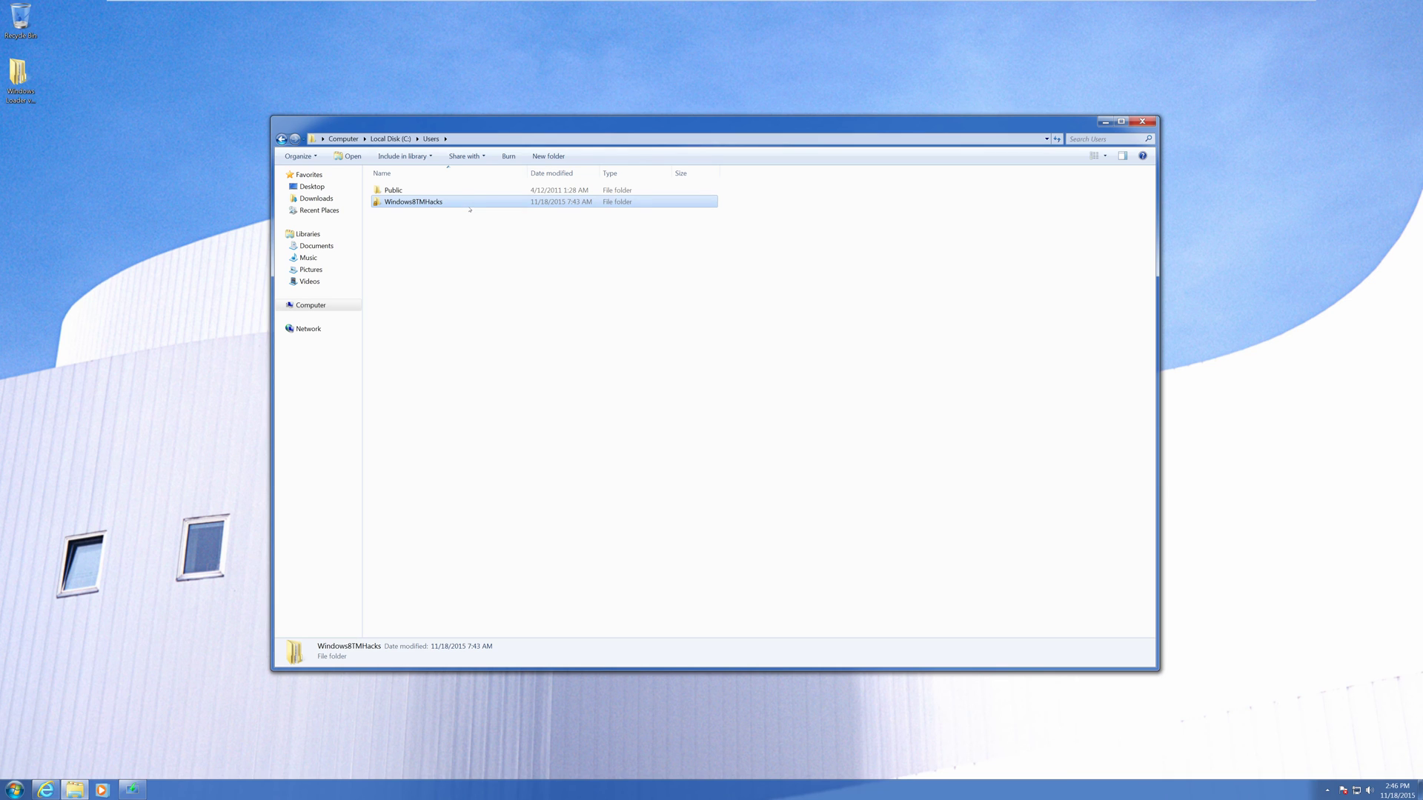
{"action": "double_click", "coordinate": [470, 207]}
{"action": "left_click_drag", "start_coordinate": [406, 183], "coordinate": [847, 189]}
{"action": "left_click", "coordinate": [746, 349]}
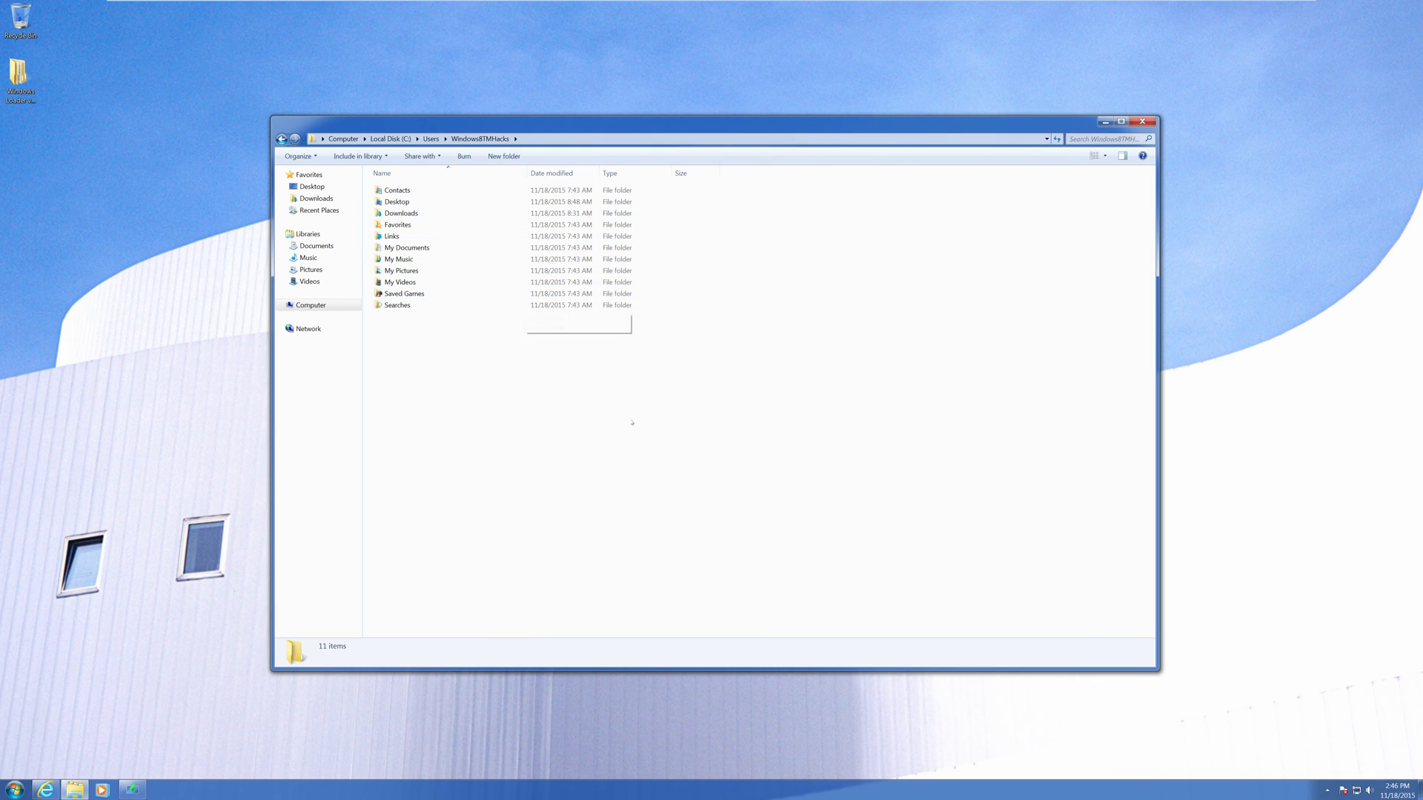
{"action": "left_click", "coordinate": [282, 140]}
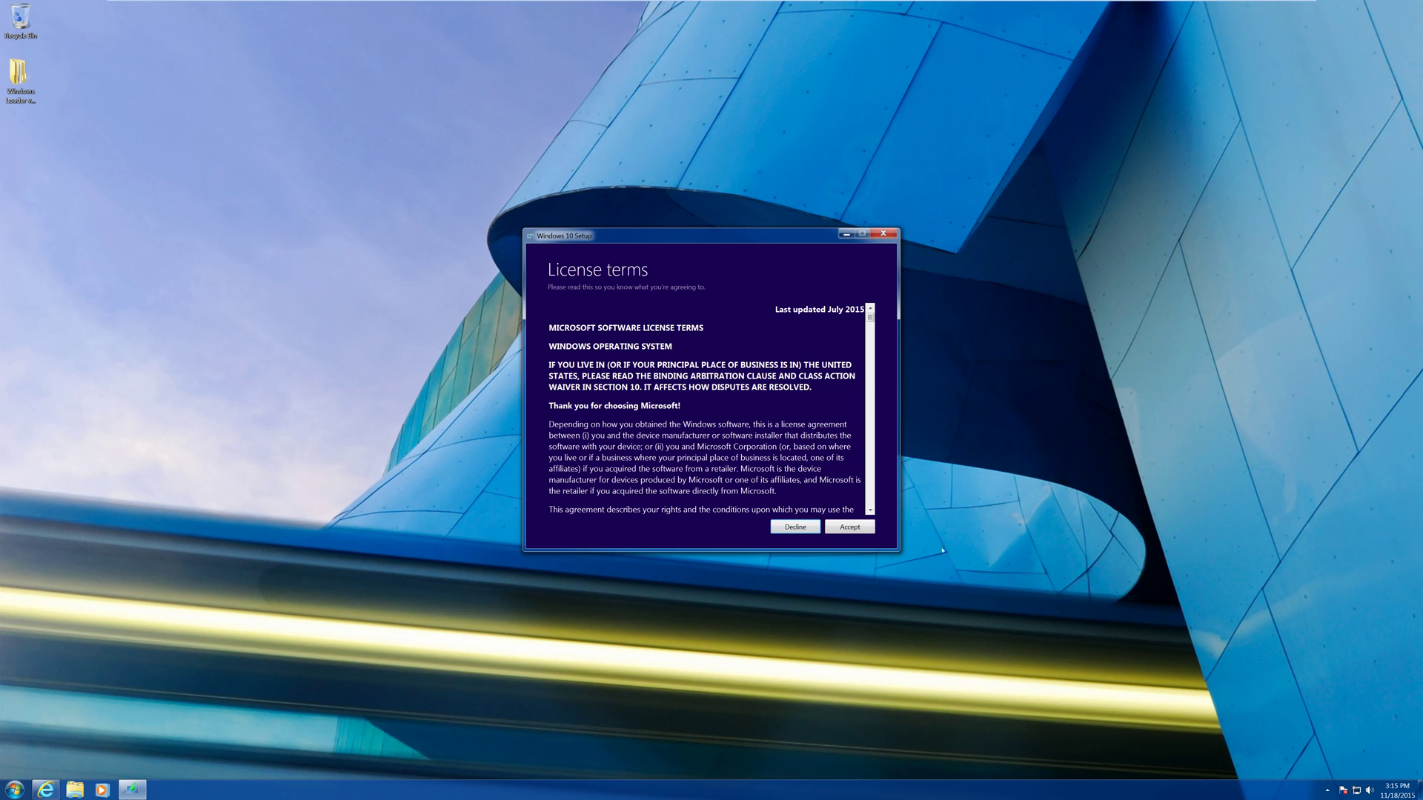
- Accept the Windows 10 license terms and install Windows 10 Pro, keeping personal files and apps
{"action": "left_click", "coordinate": [852, 529]}
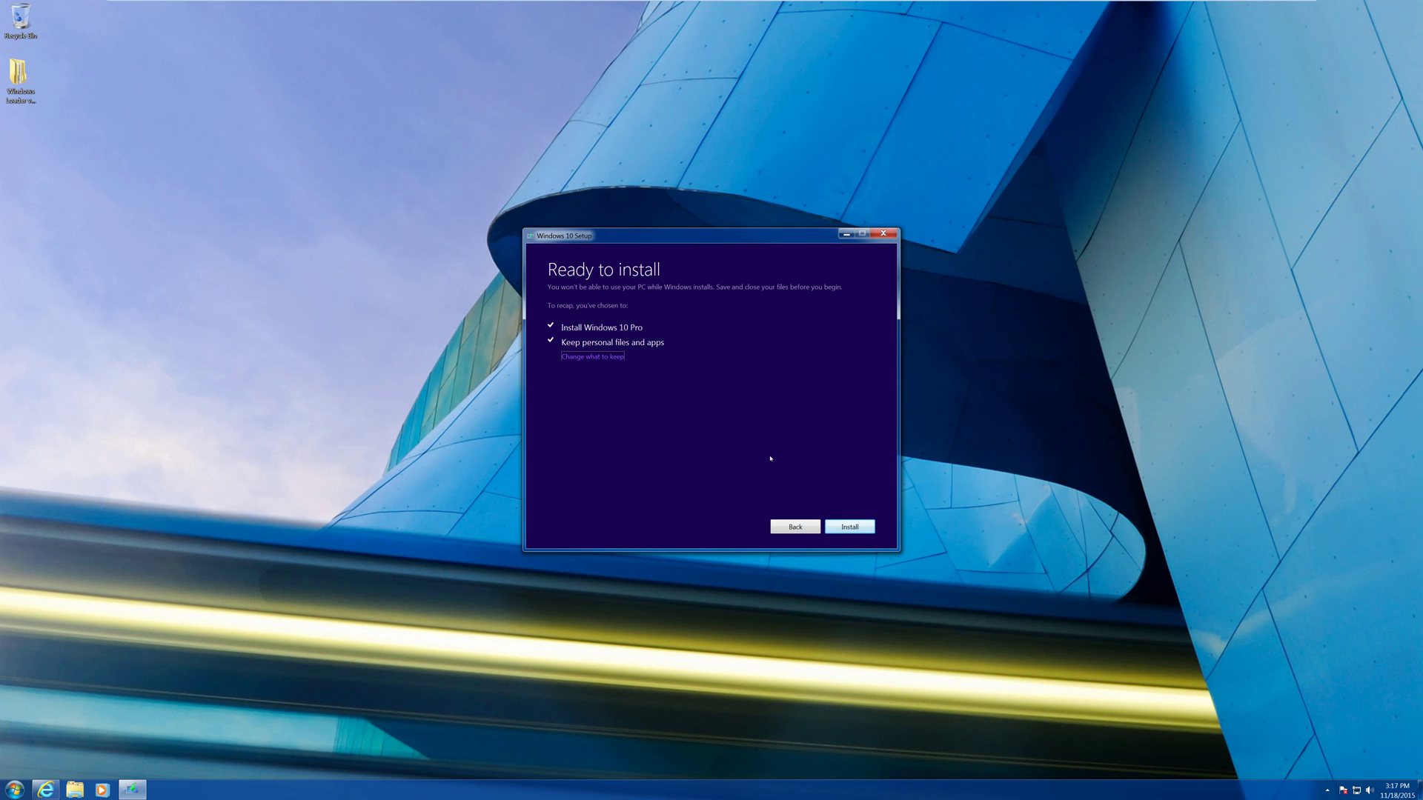
{"action": "left_click", "coordinate": [857, 526]}
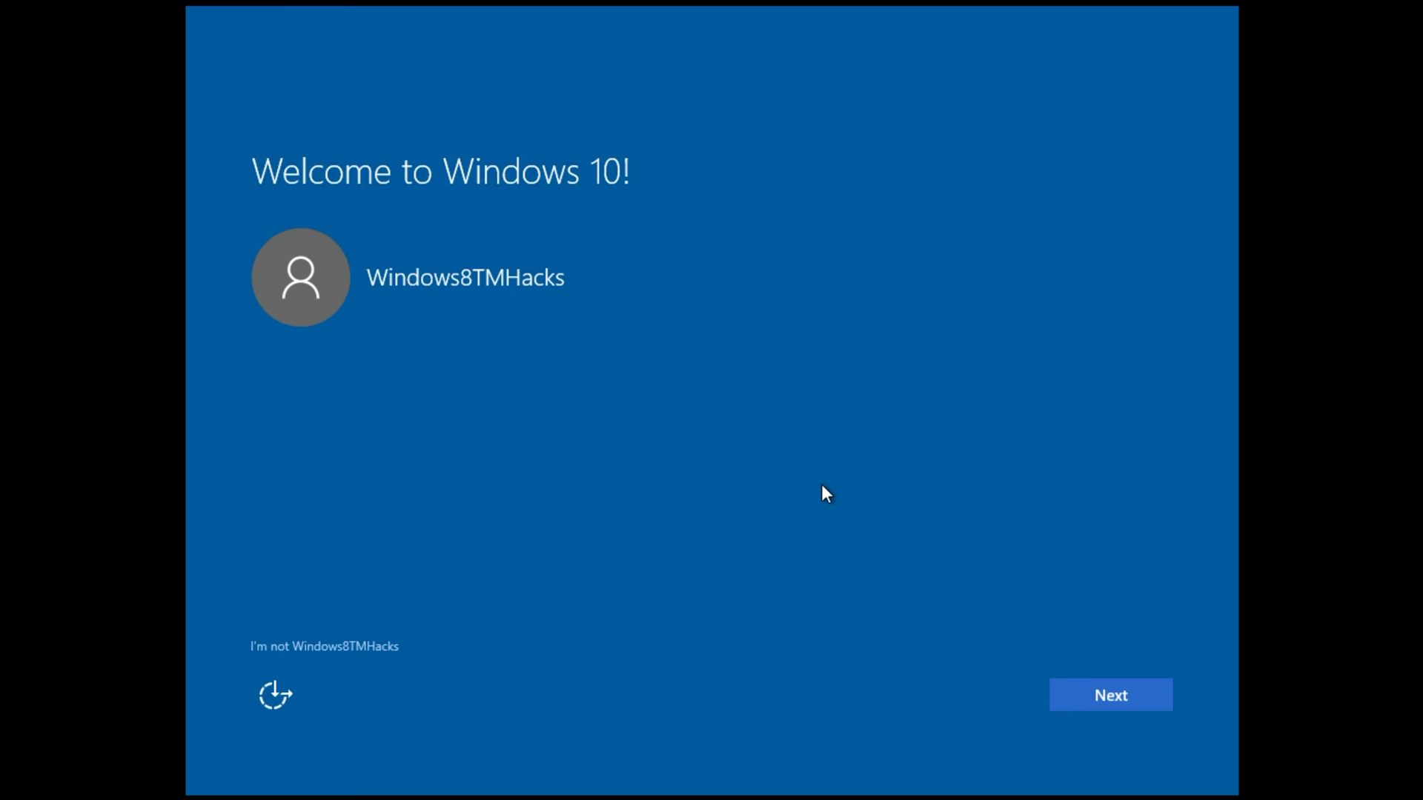
- Complete the Windows 10 welcome setup for the existing account with Express settings, Cortana and the new default apps, dismissing the monitor layout error
{"action": "left_click", "coordinate": [1137, 703]}
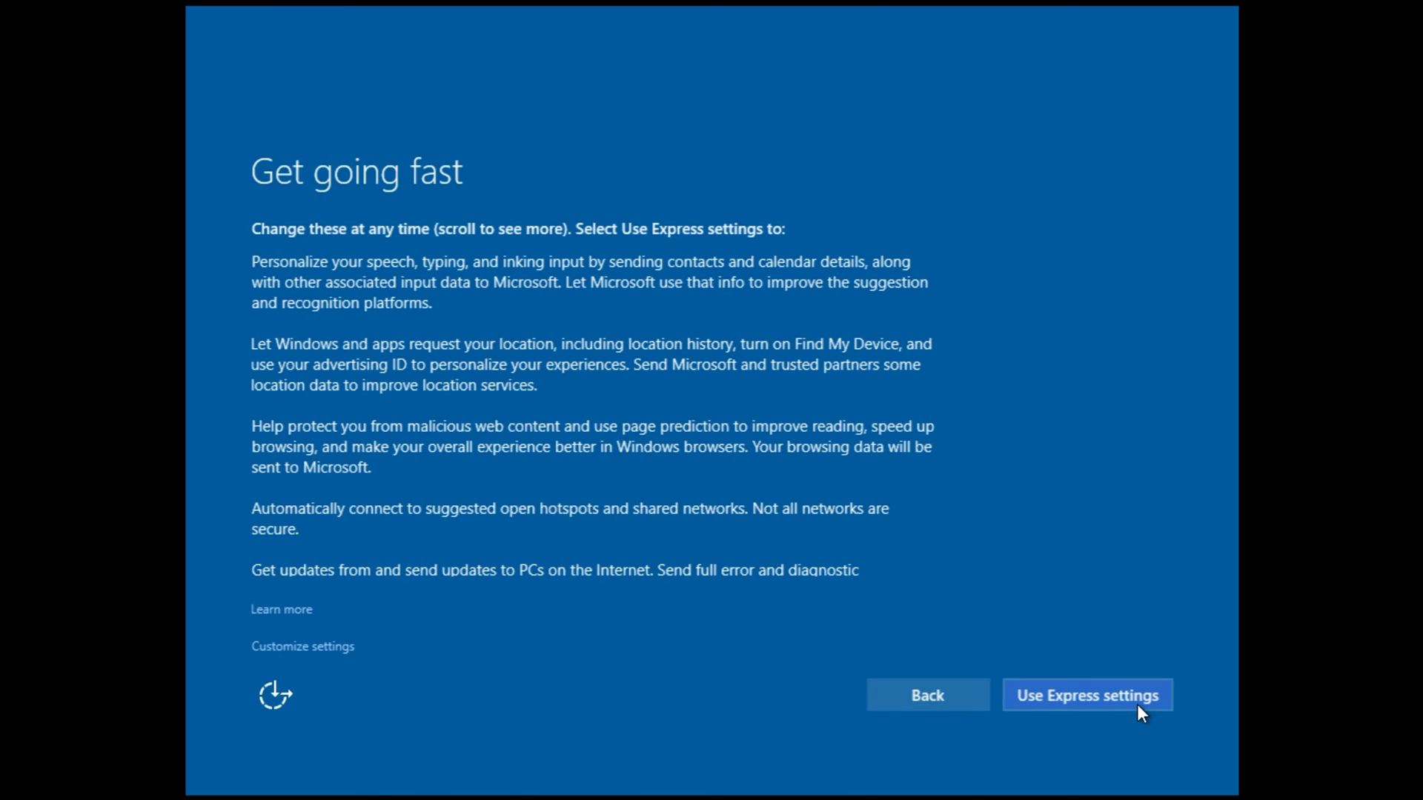
{"action": "left_click", "coordinate": [1070, 696]}
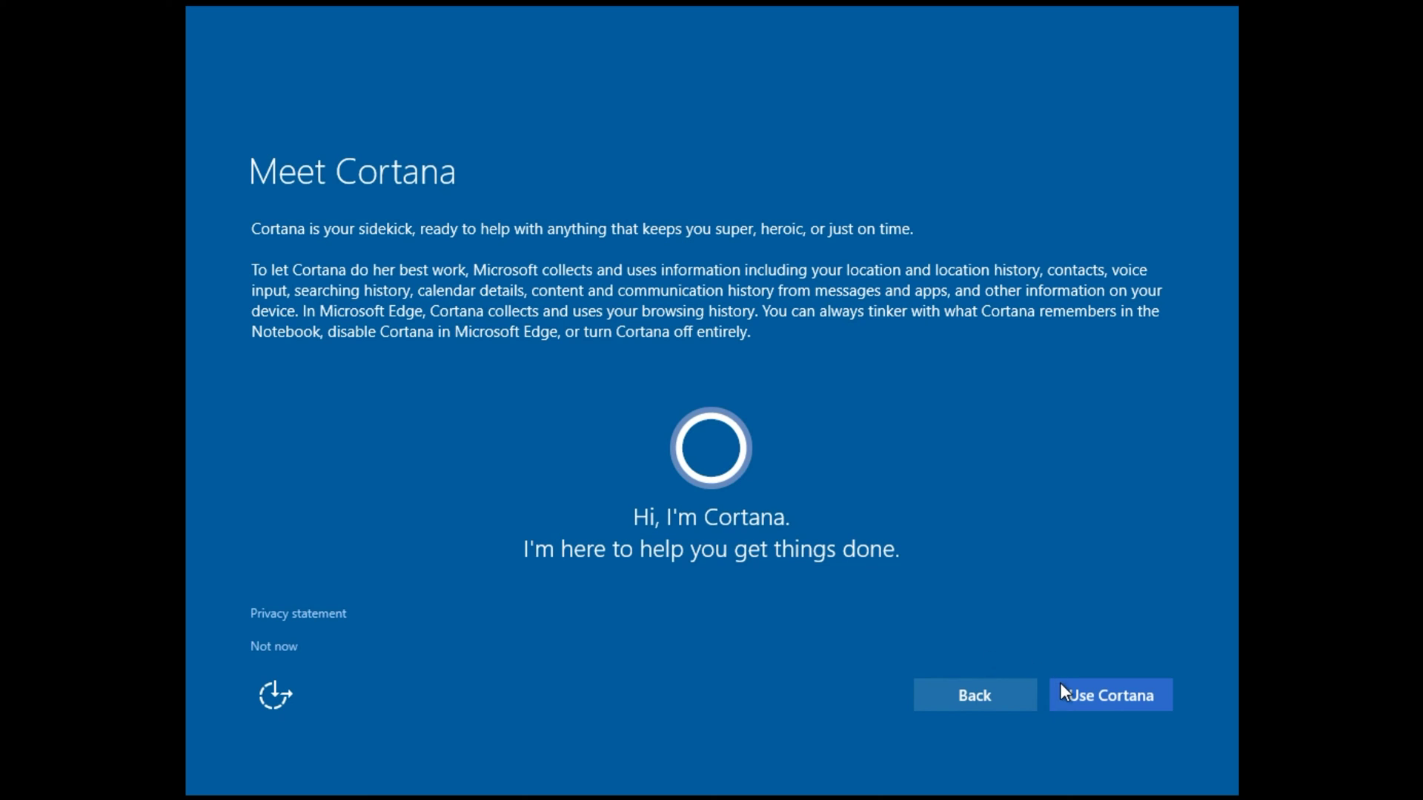
{"action": "left_click", "coordinate": [1087, 702]}
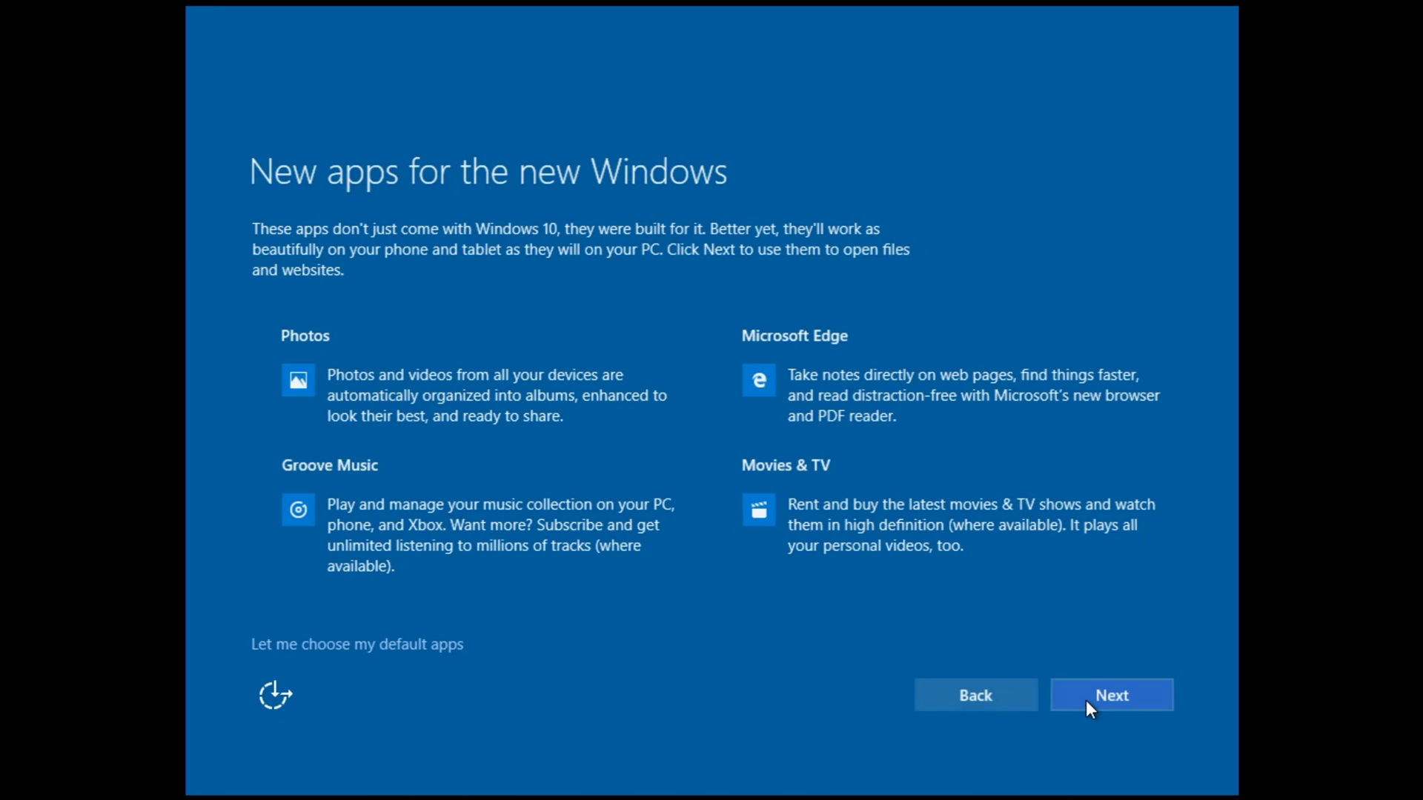
{"action": "left_click", "coordinate": [1087, 701]}
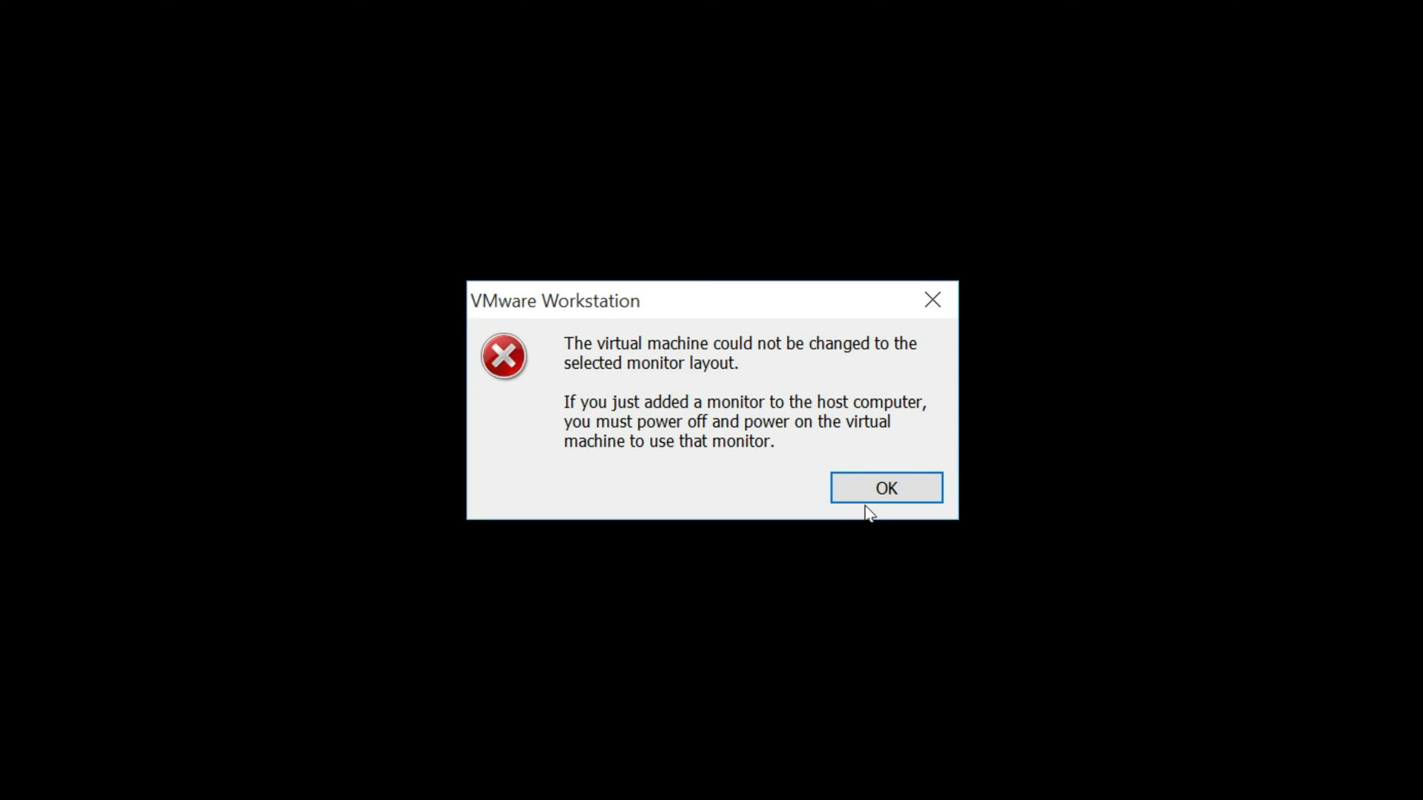
{"action": "left_click", "coordinate": [867, 495]}
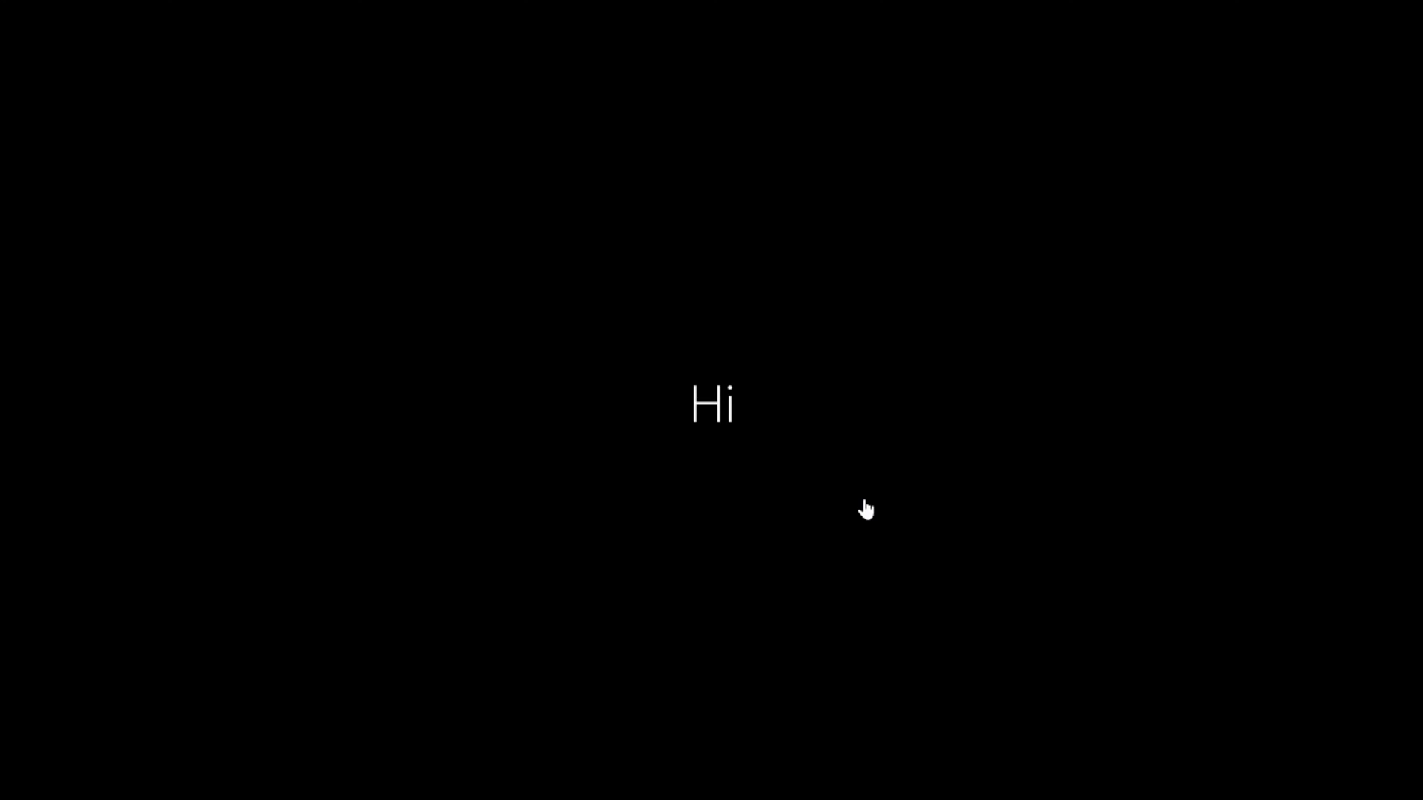